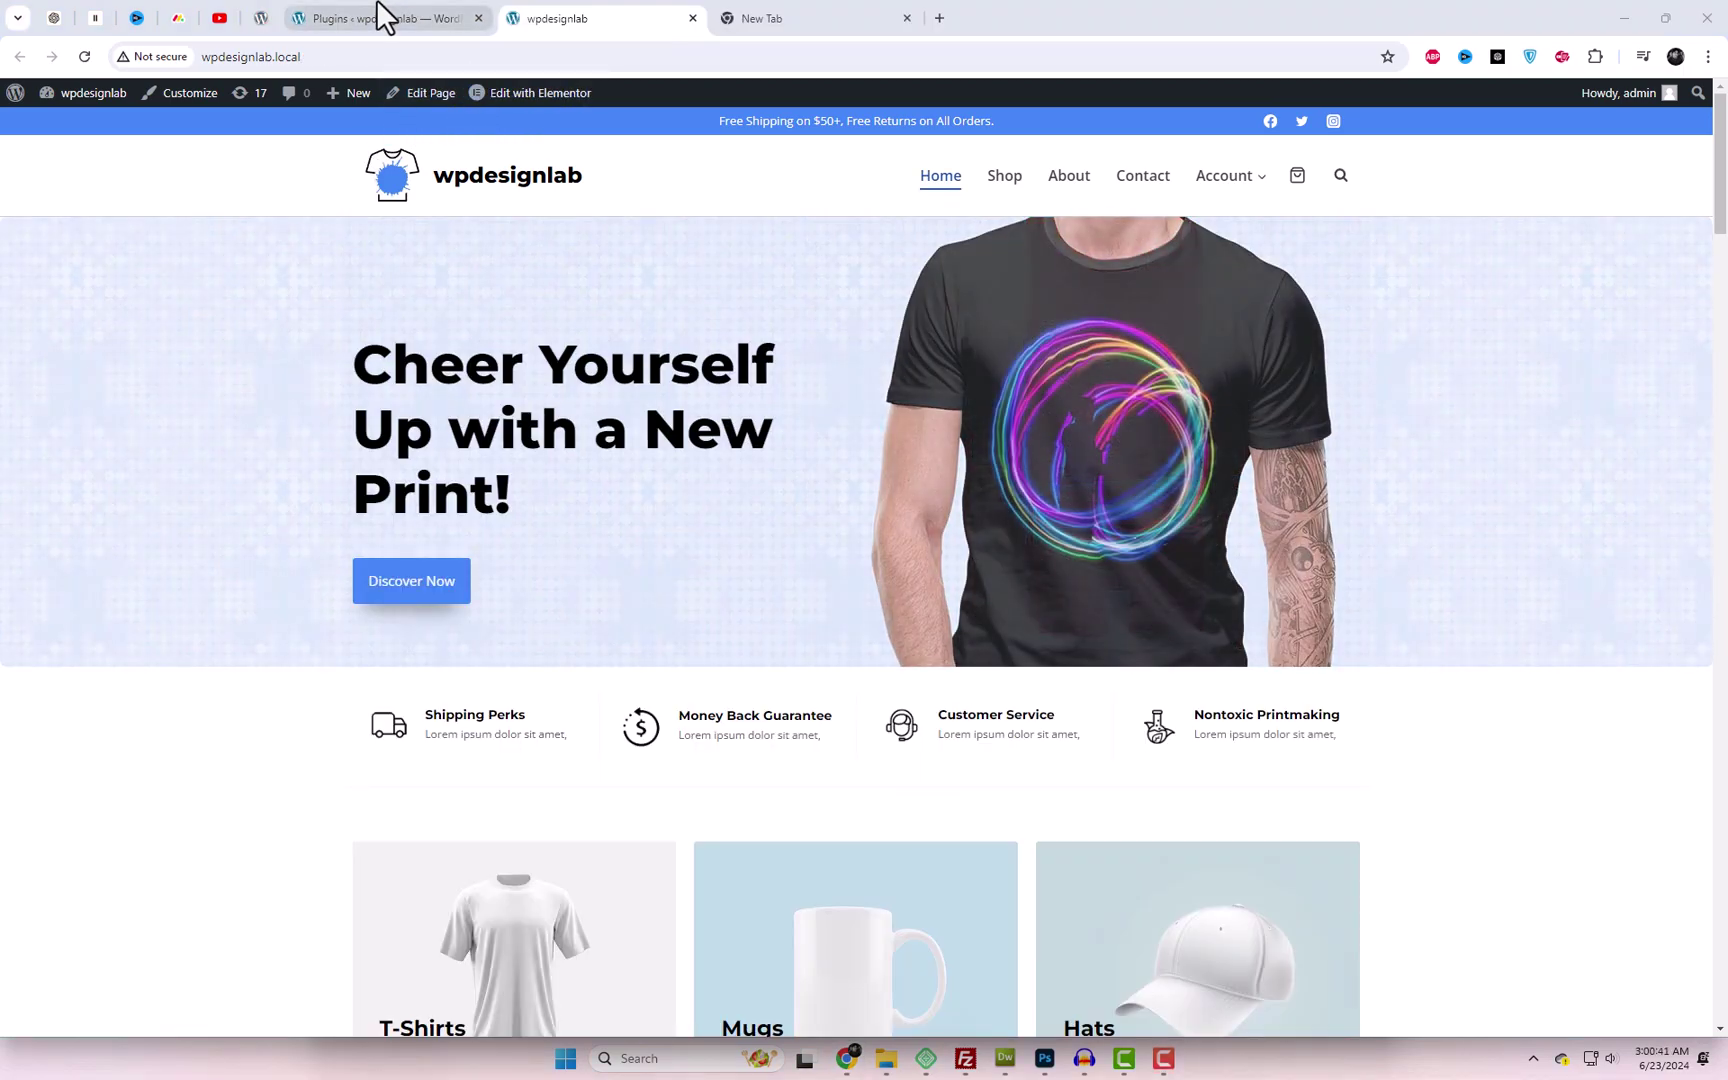
# Find the plugin "Tiered Pricing Table for WooCommerce" in the WordPress admin, then install and activate it.
pyautogui.click(380, 17)
pyautogui.click(289, 145)
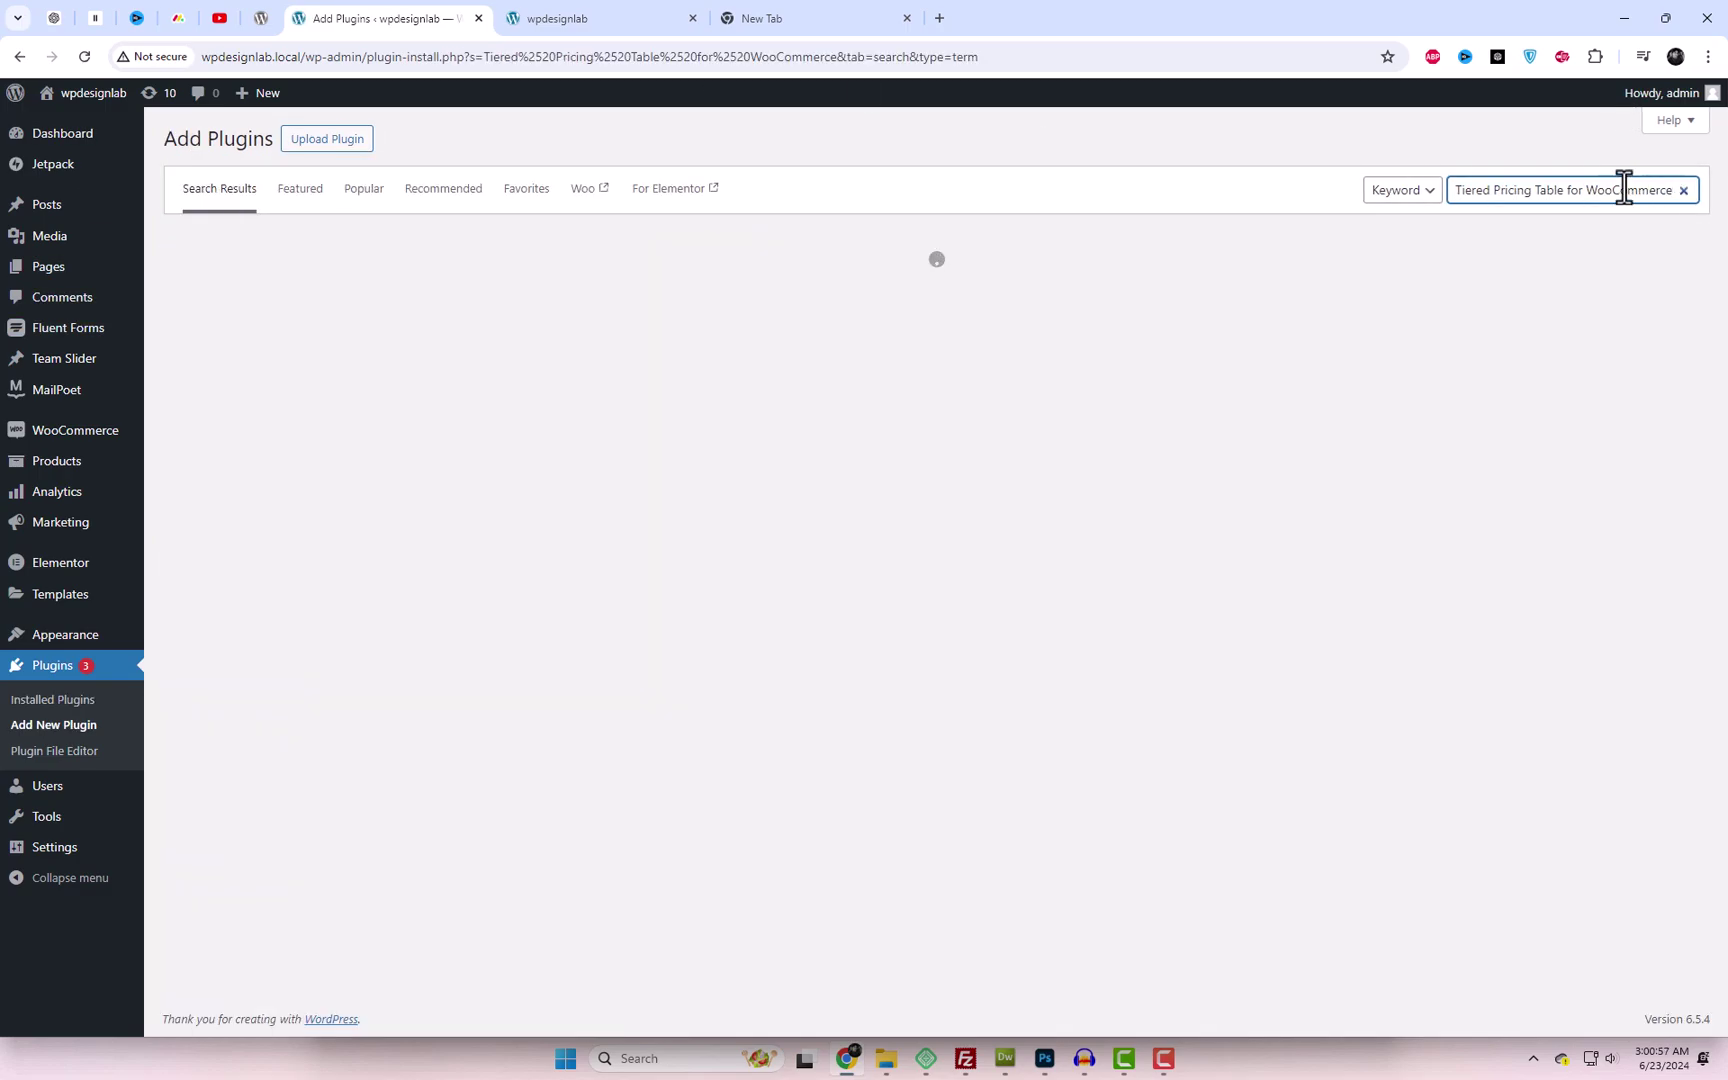
pyautogui.click(596, 289)
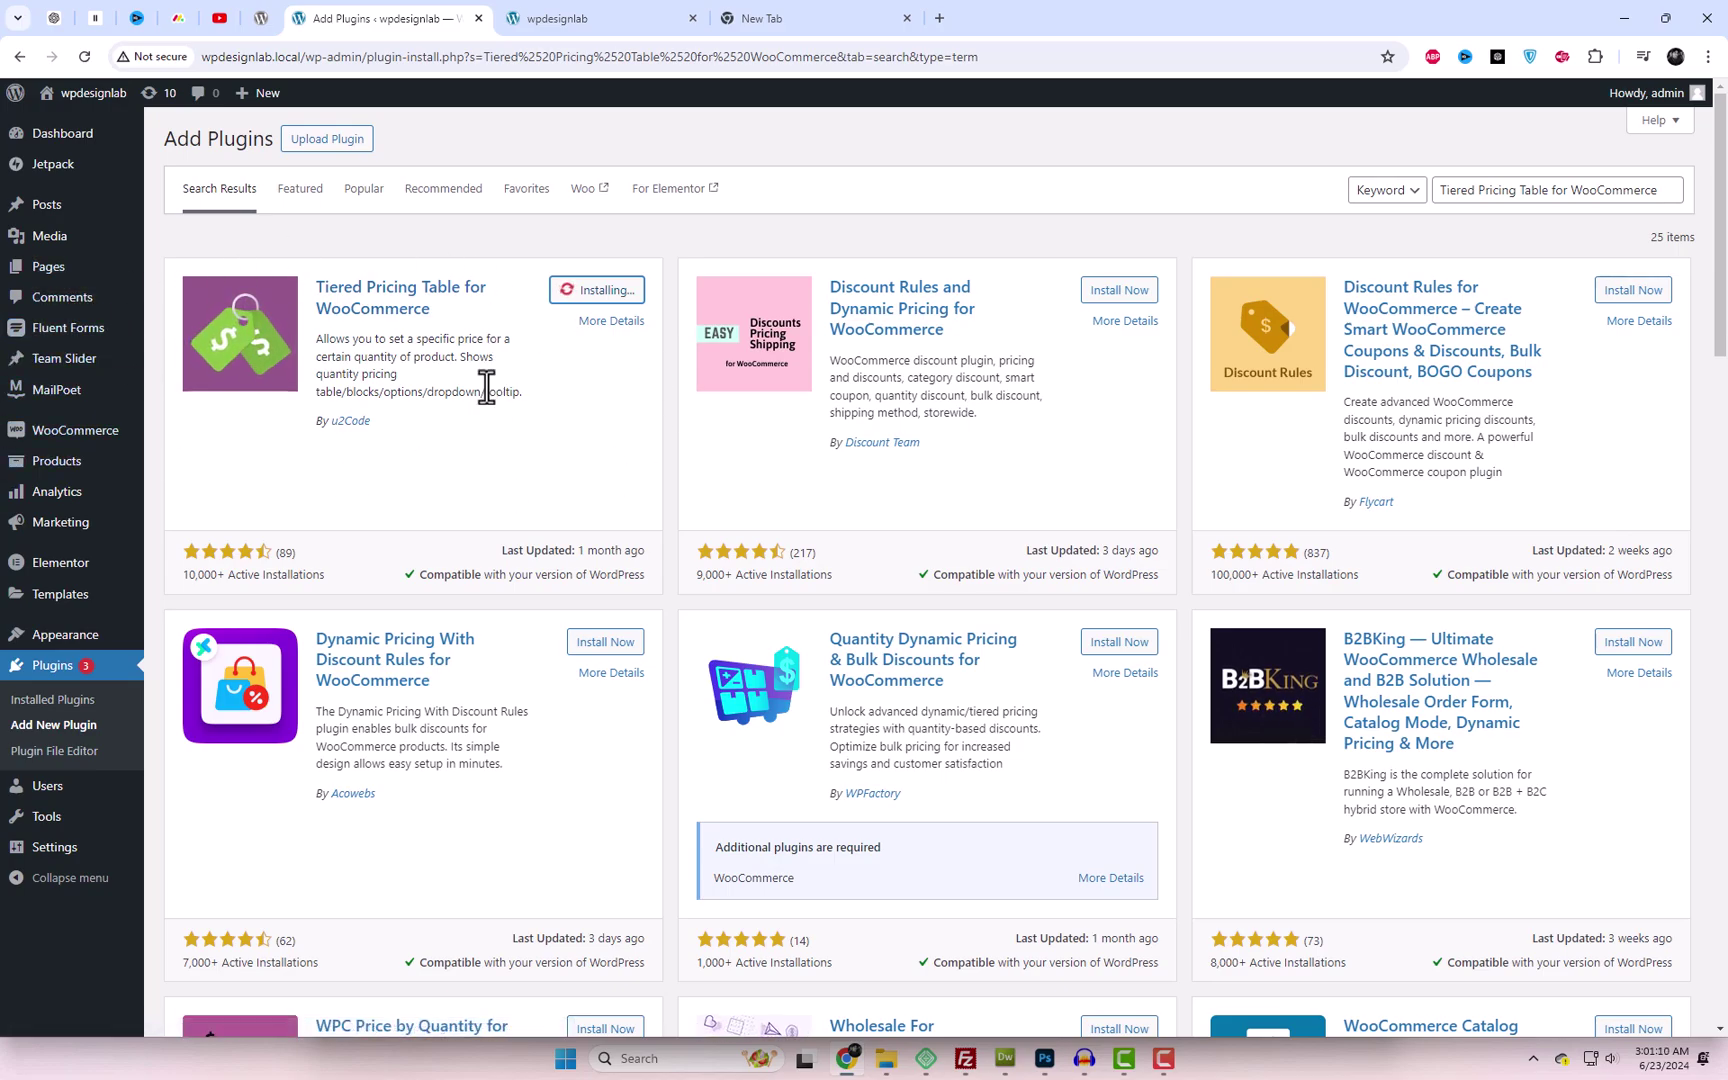
pyautogui.click(609, 293)
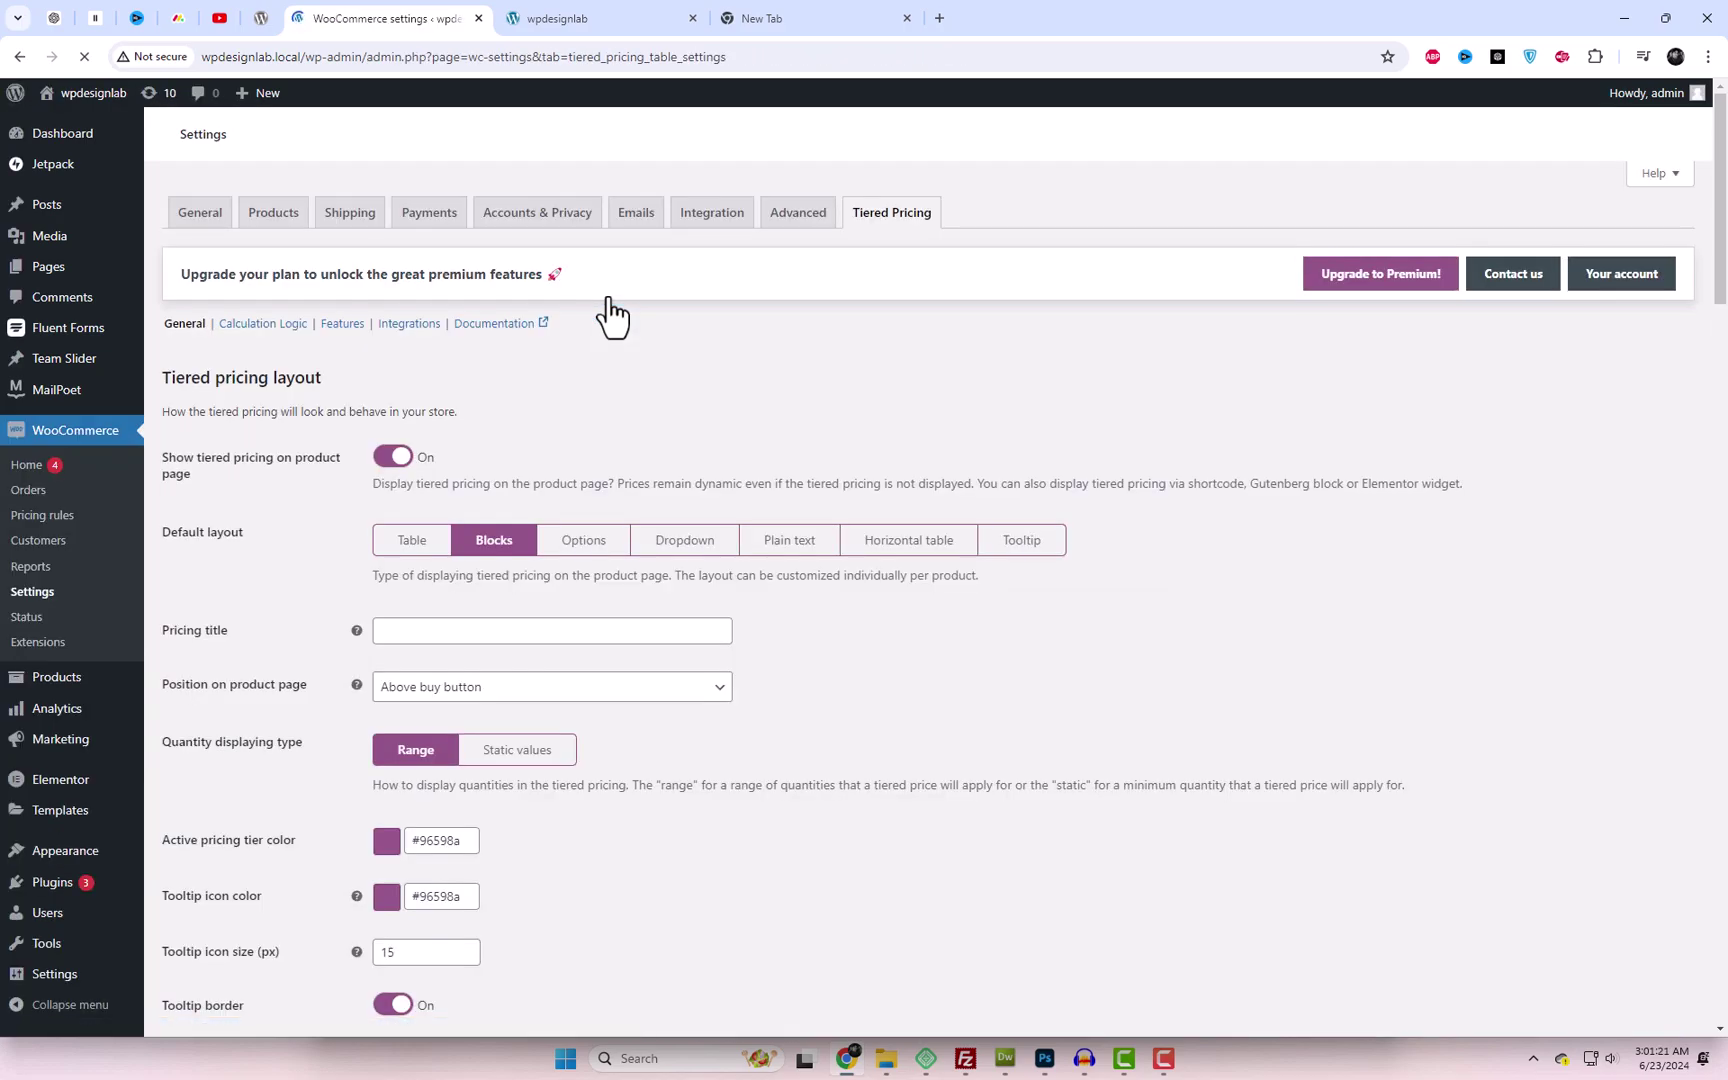
# Try the available default layouts for tiered pricing on the product page and settle on Table.
pyautogui.scroll(-5, 950, 630)
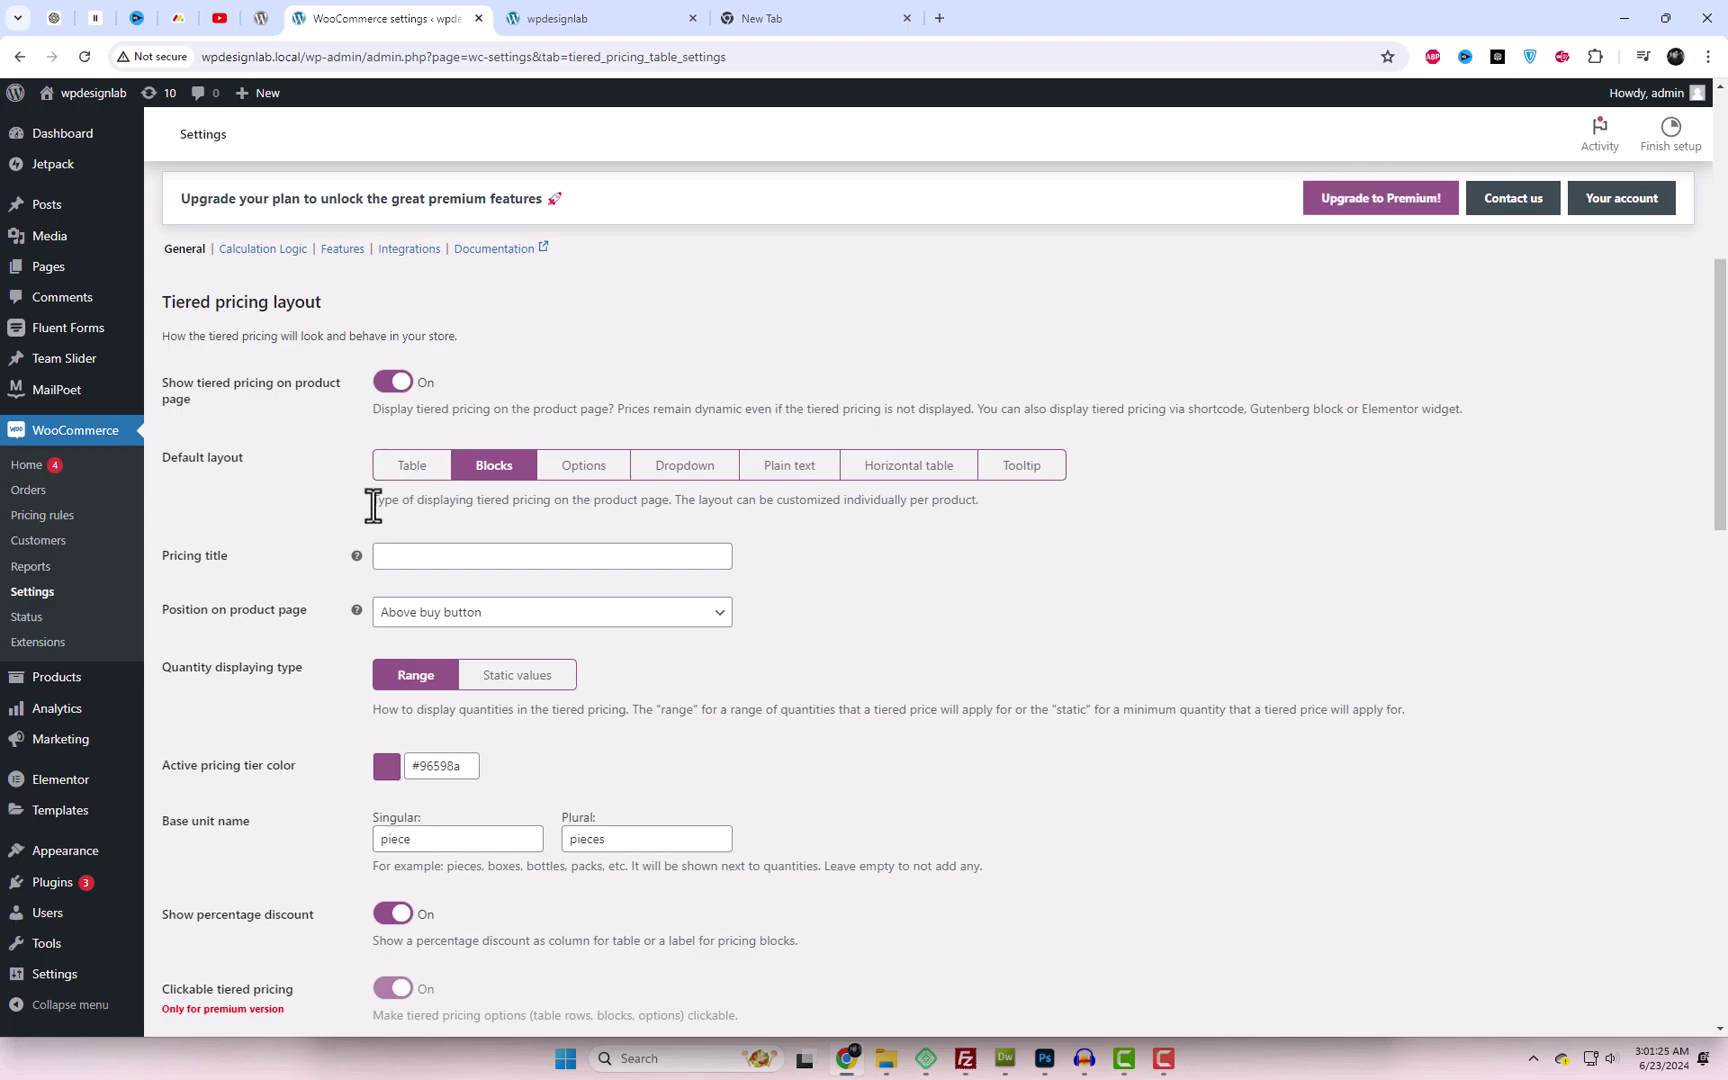
pyautogui.moveTo(372, 506); pyautogui.dragTo(563, 513)
pyautogui.click(945, 598)
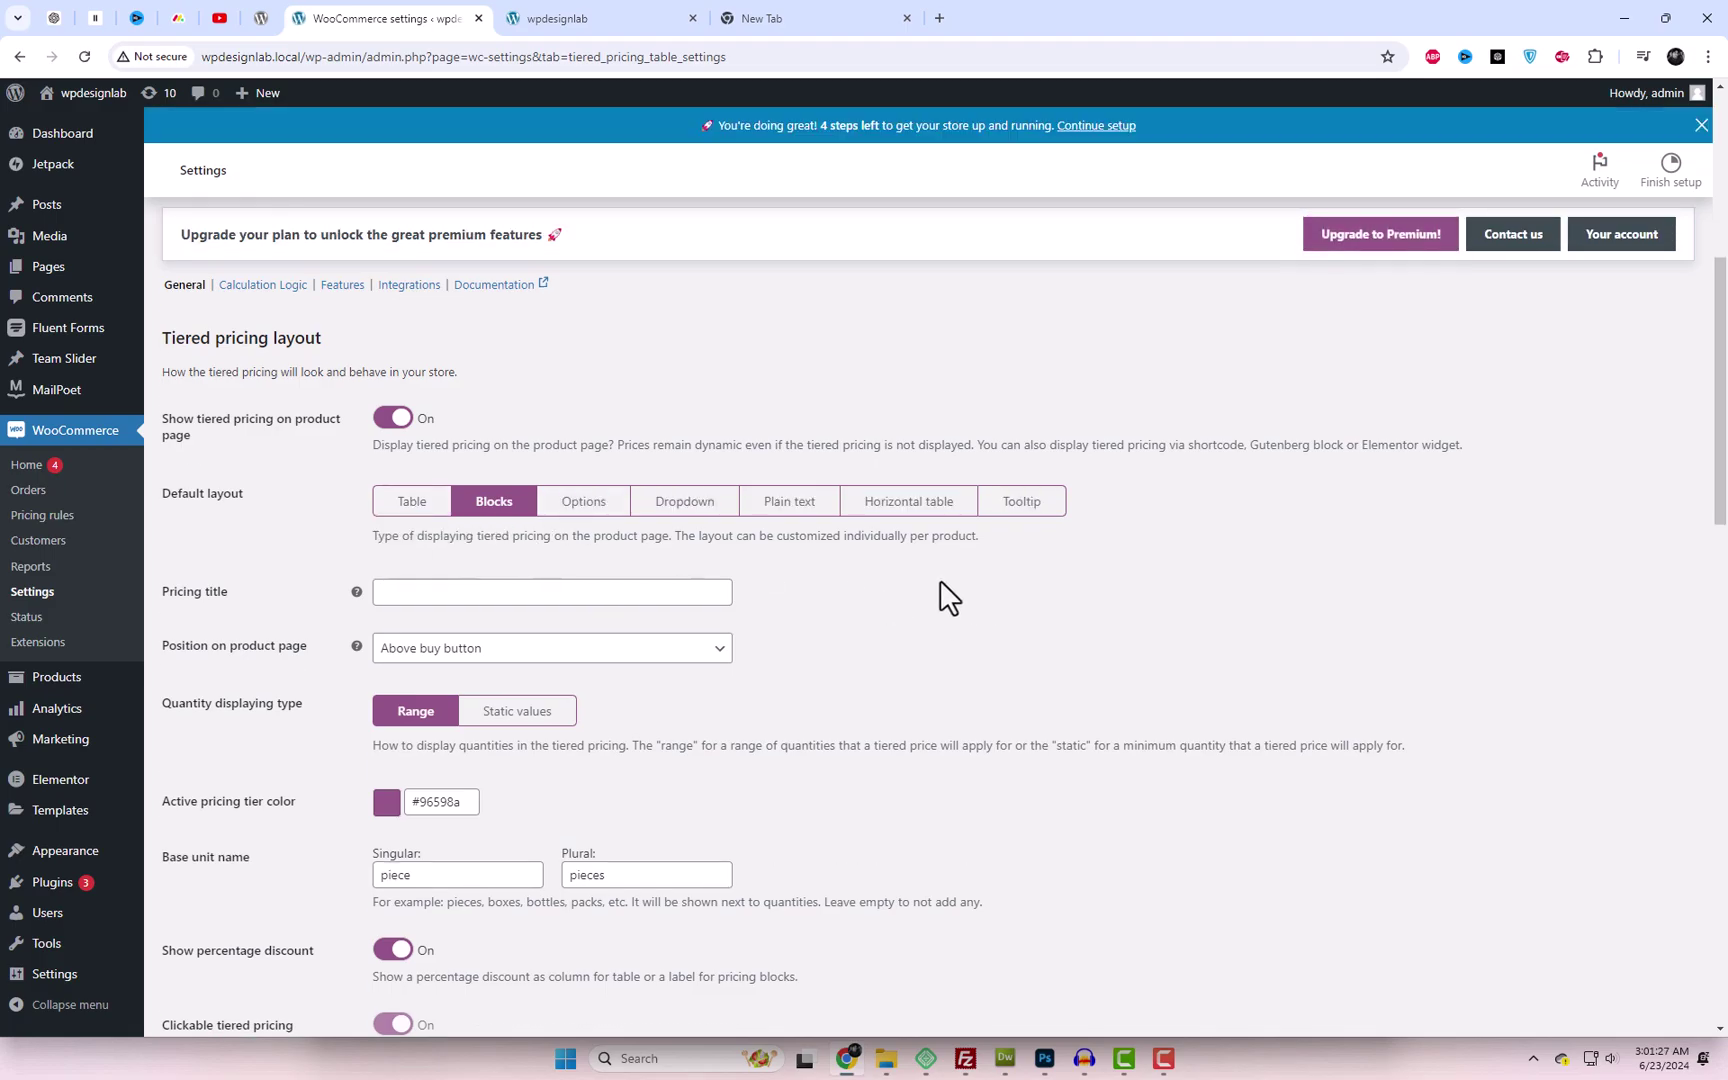
pyautogui.click(427, 508)
pyautogui.click(500, 506)
pyautogui.click(606, 505)
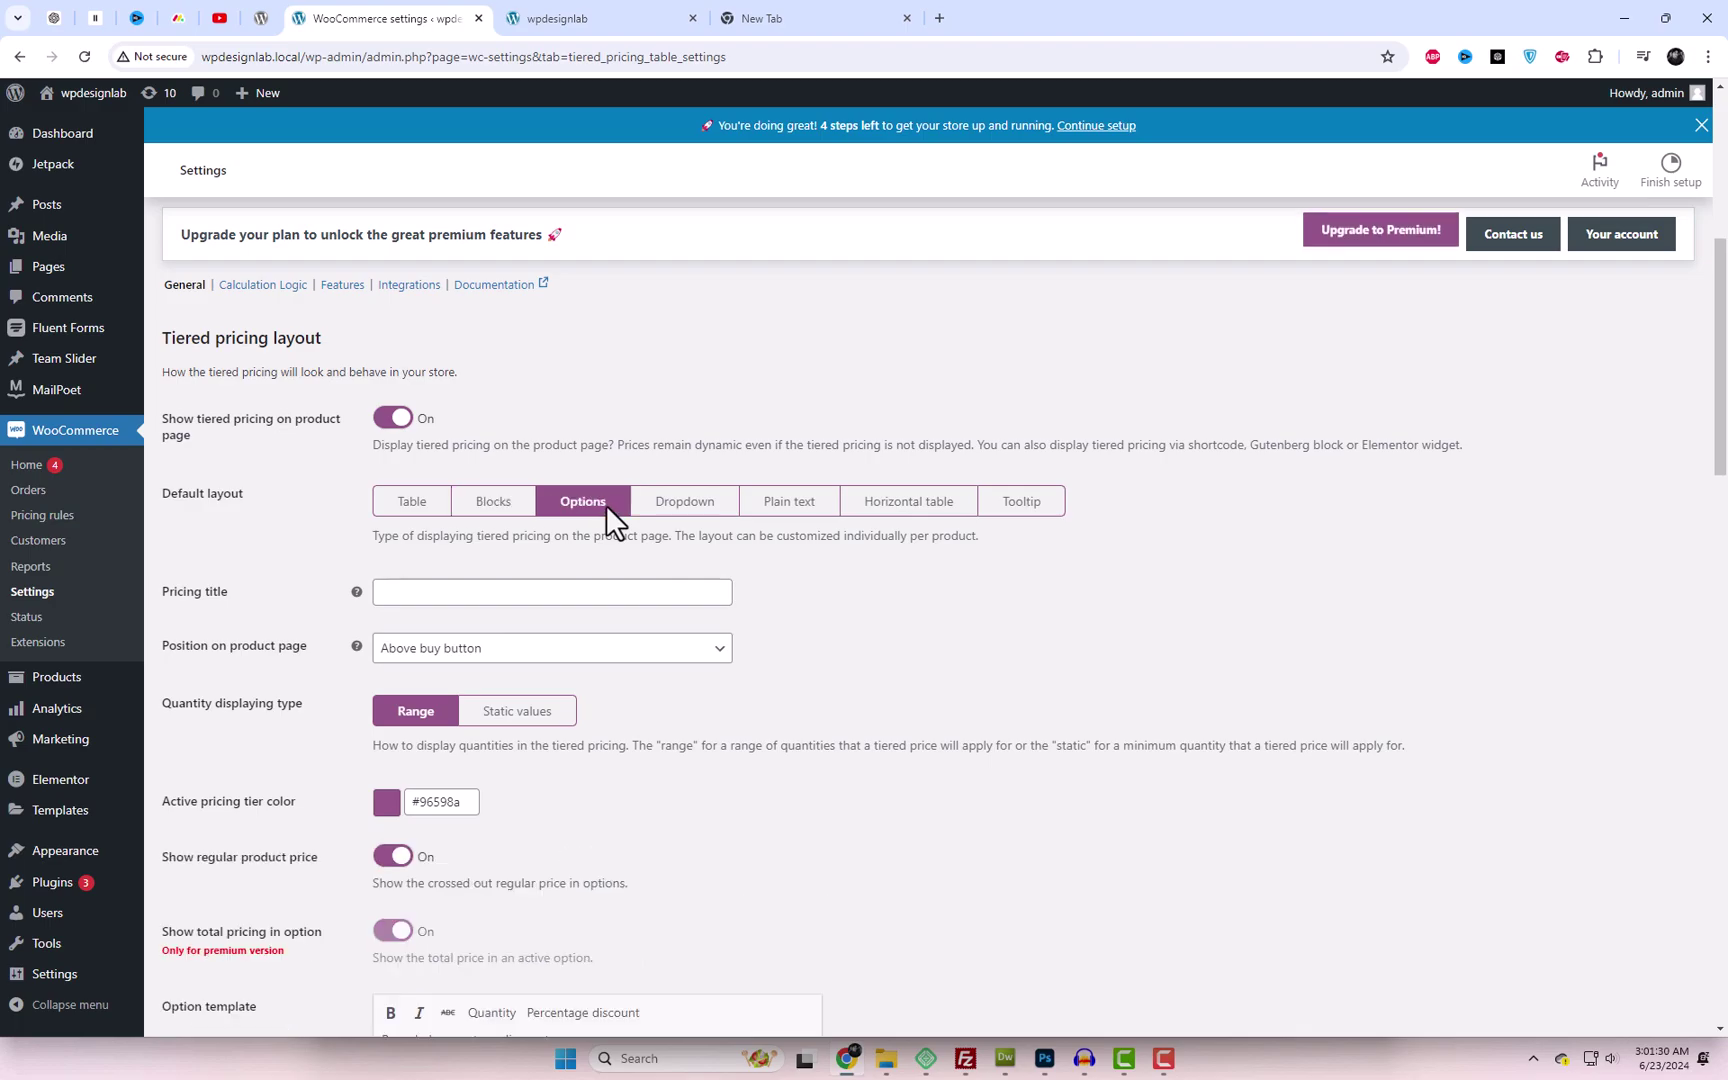
pyautogui.click(699, 504)
pyautogui.click(761, 504)
pyautogui.click(932, 508)
pyautogui.click(1025, 508)
pyautogui.click(405, 504)
# Try the product-page positions Below buy button, Above add to cart form and Above product title, ending on Above buy button.
pyautogui.scroll(-1, 805, 647)
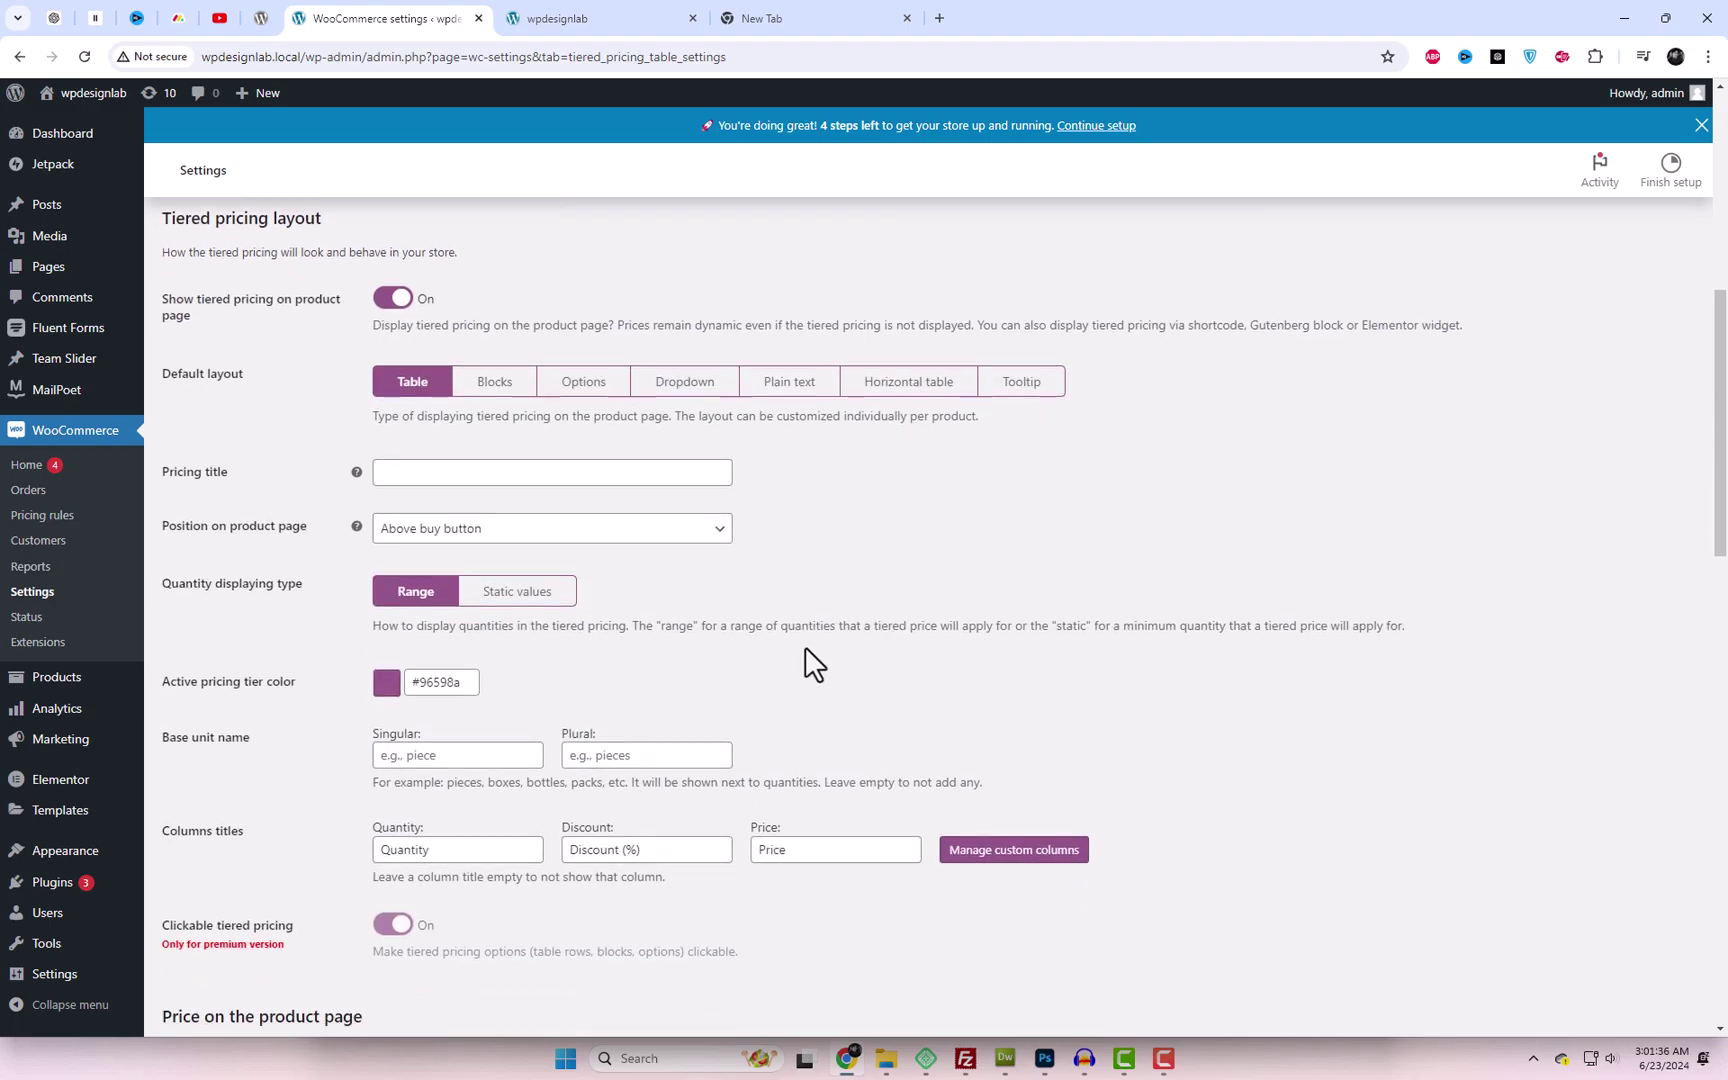
pyautogui.scroll(-1, 805, 647)
pyautogui.click(495, 410)
pyautogui.click(477, 451)
pyautogui.click(476, 416)
pyautogui.click(463, 469)
pyautogui.click(472, 416)
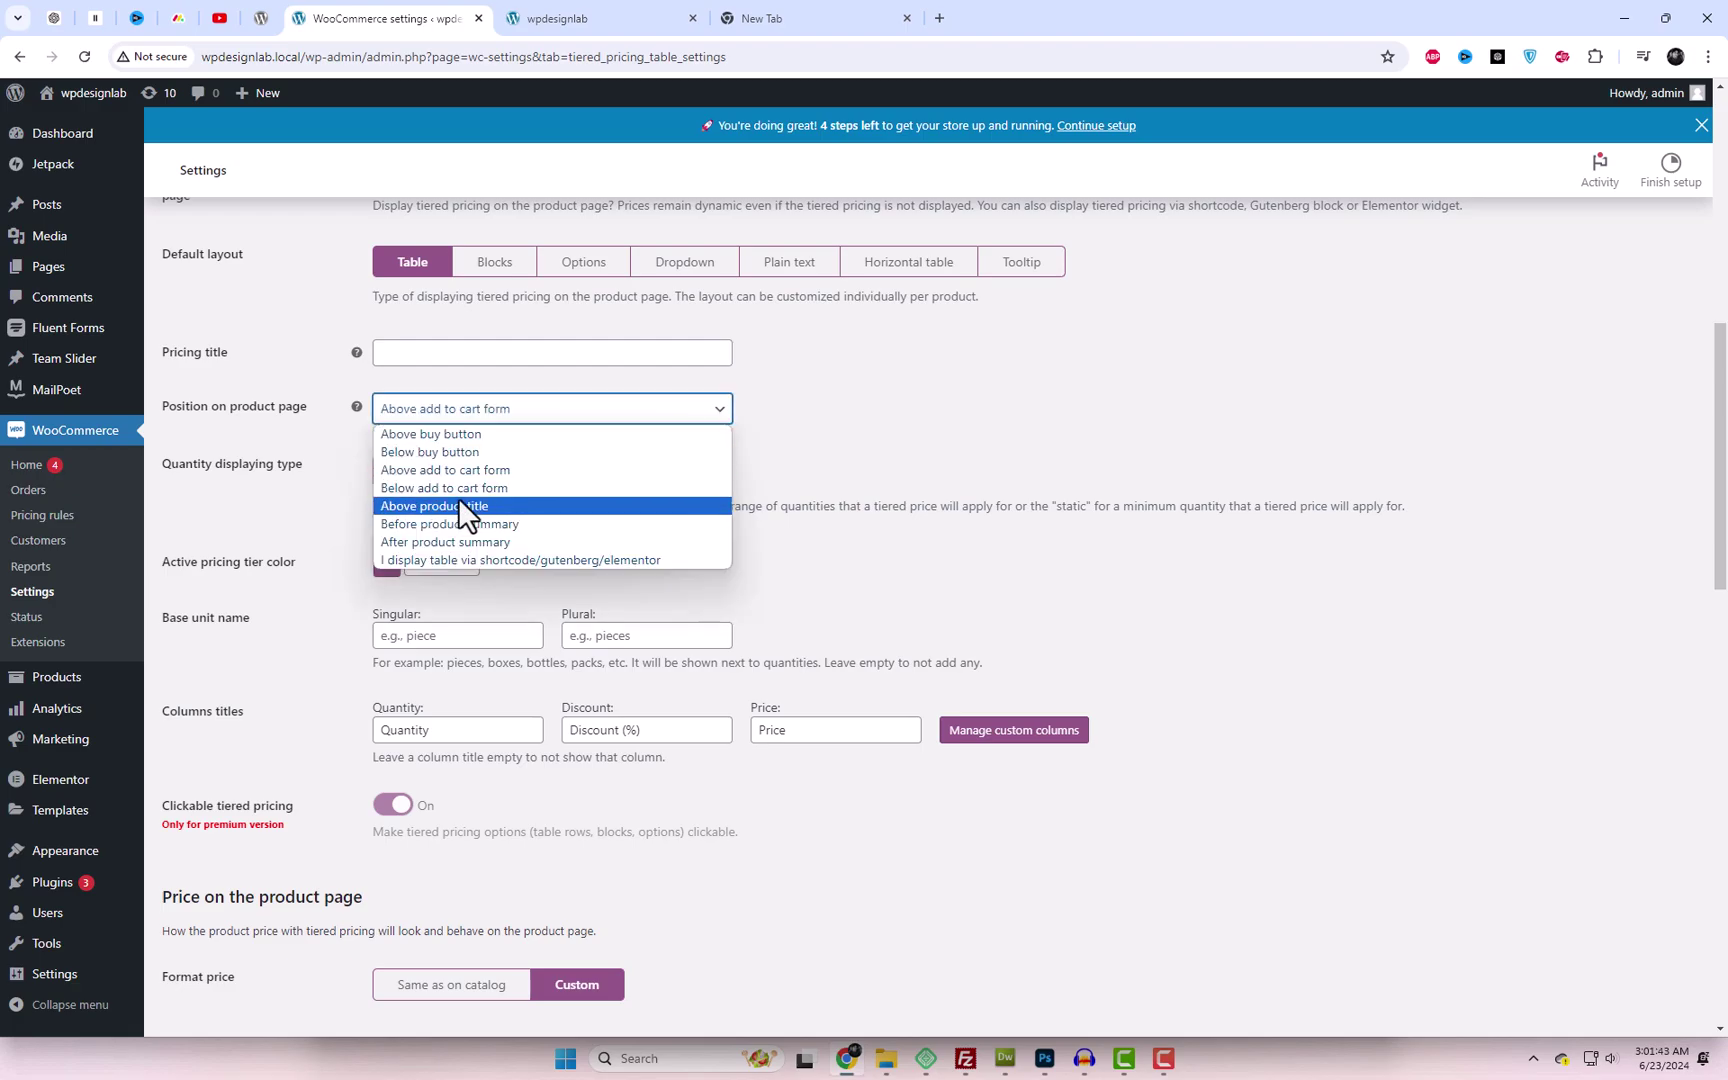
pyautogui.click(460, 505)
pyautogui.click(468, 412)
pyautogui.click(465, 434)
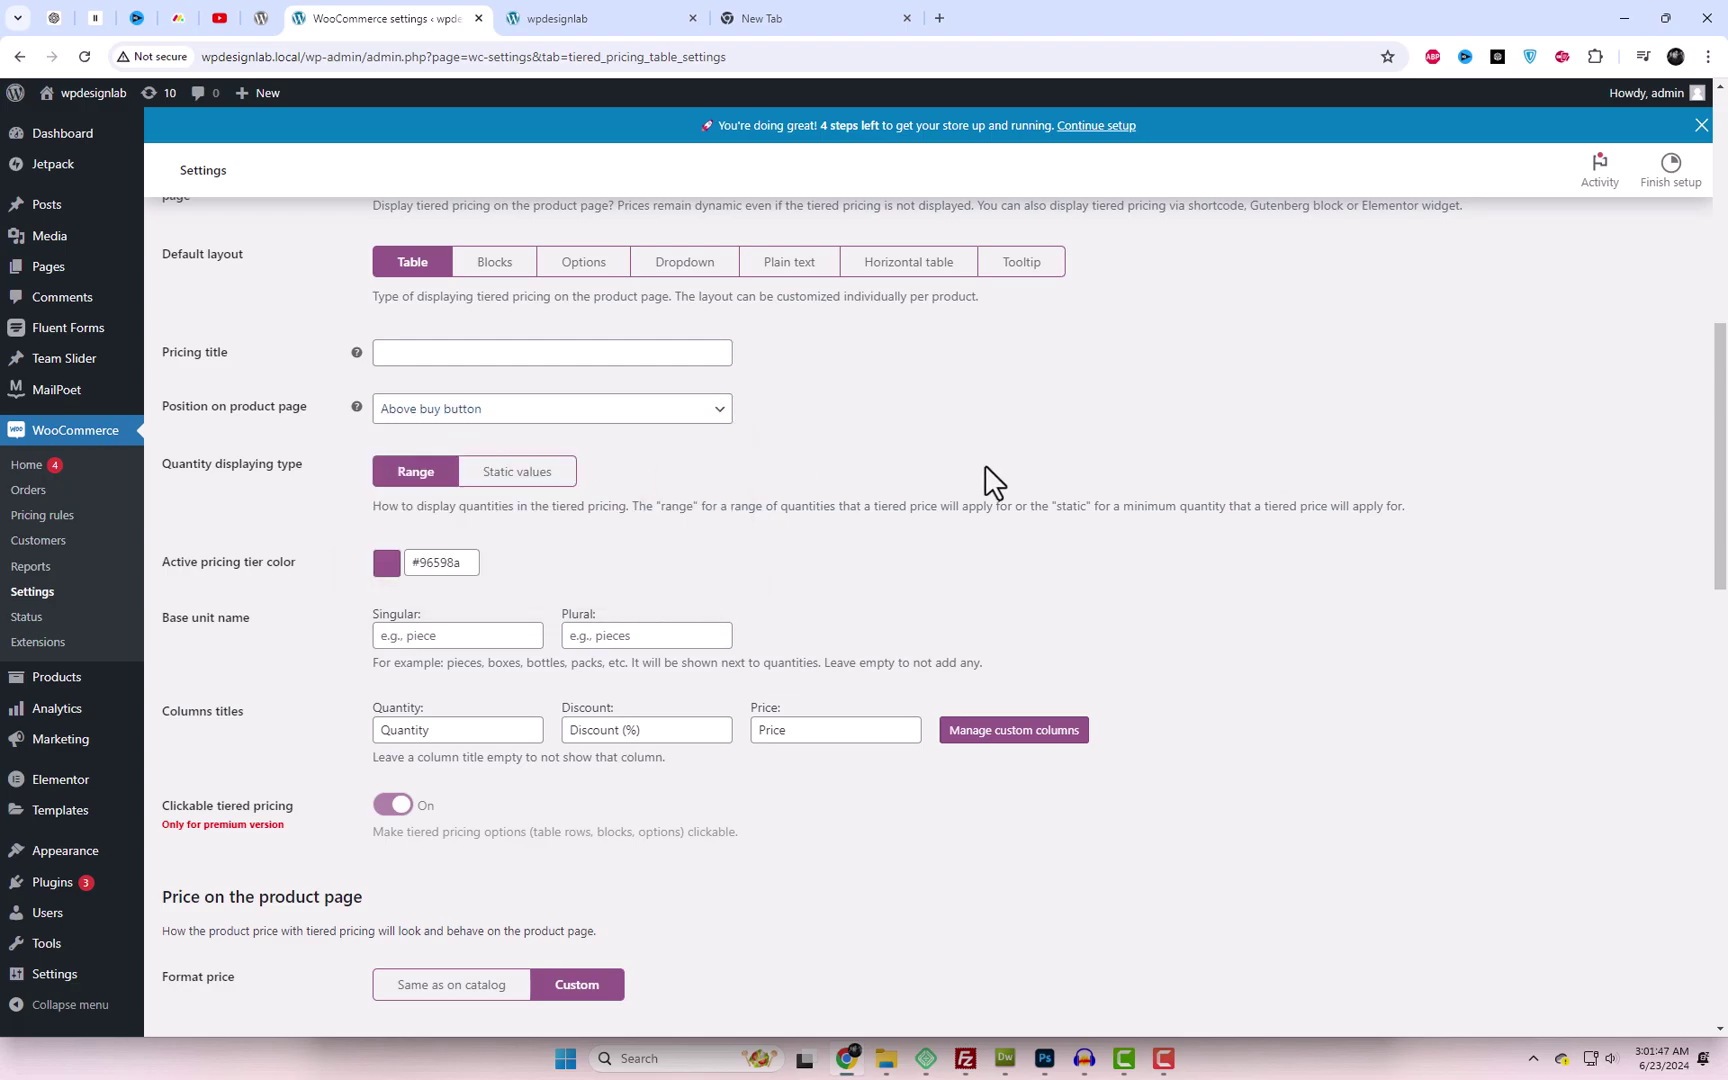
# Save the tiered pricing settings.
pyautogui.scroll(-13, 990, 480)
pyautogui.click(232, 936)
pyautogui.scroll(14, 790, 690)
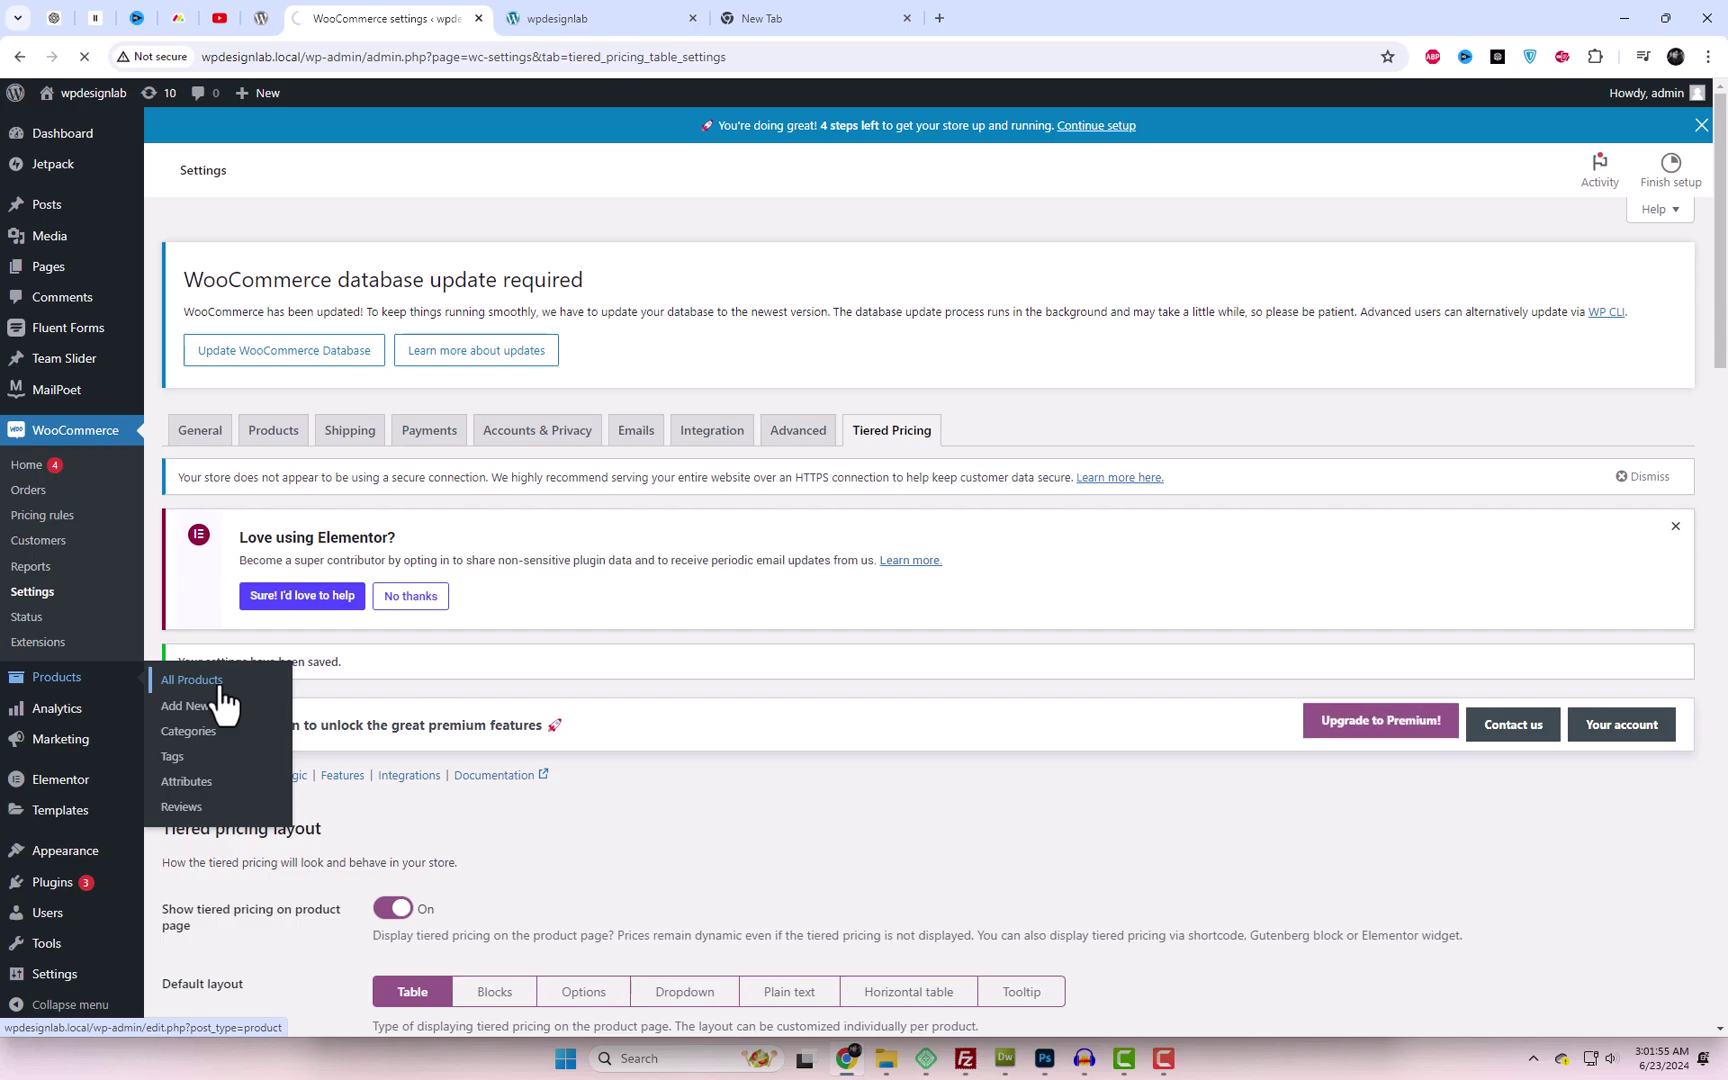
# Open the Mug BHeart product for editing in a new browser tab from the full product list.
pyautogui.click(216, 680)
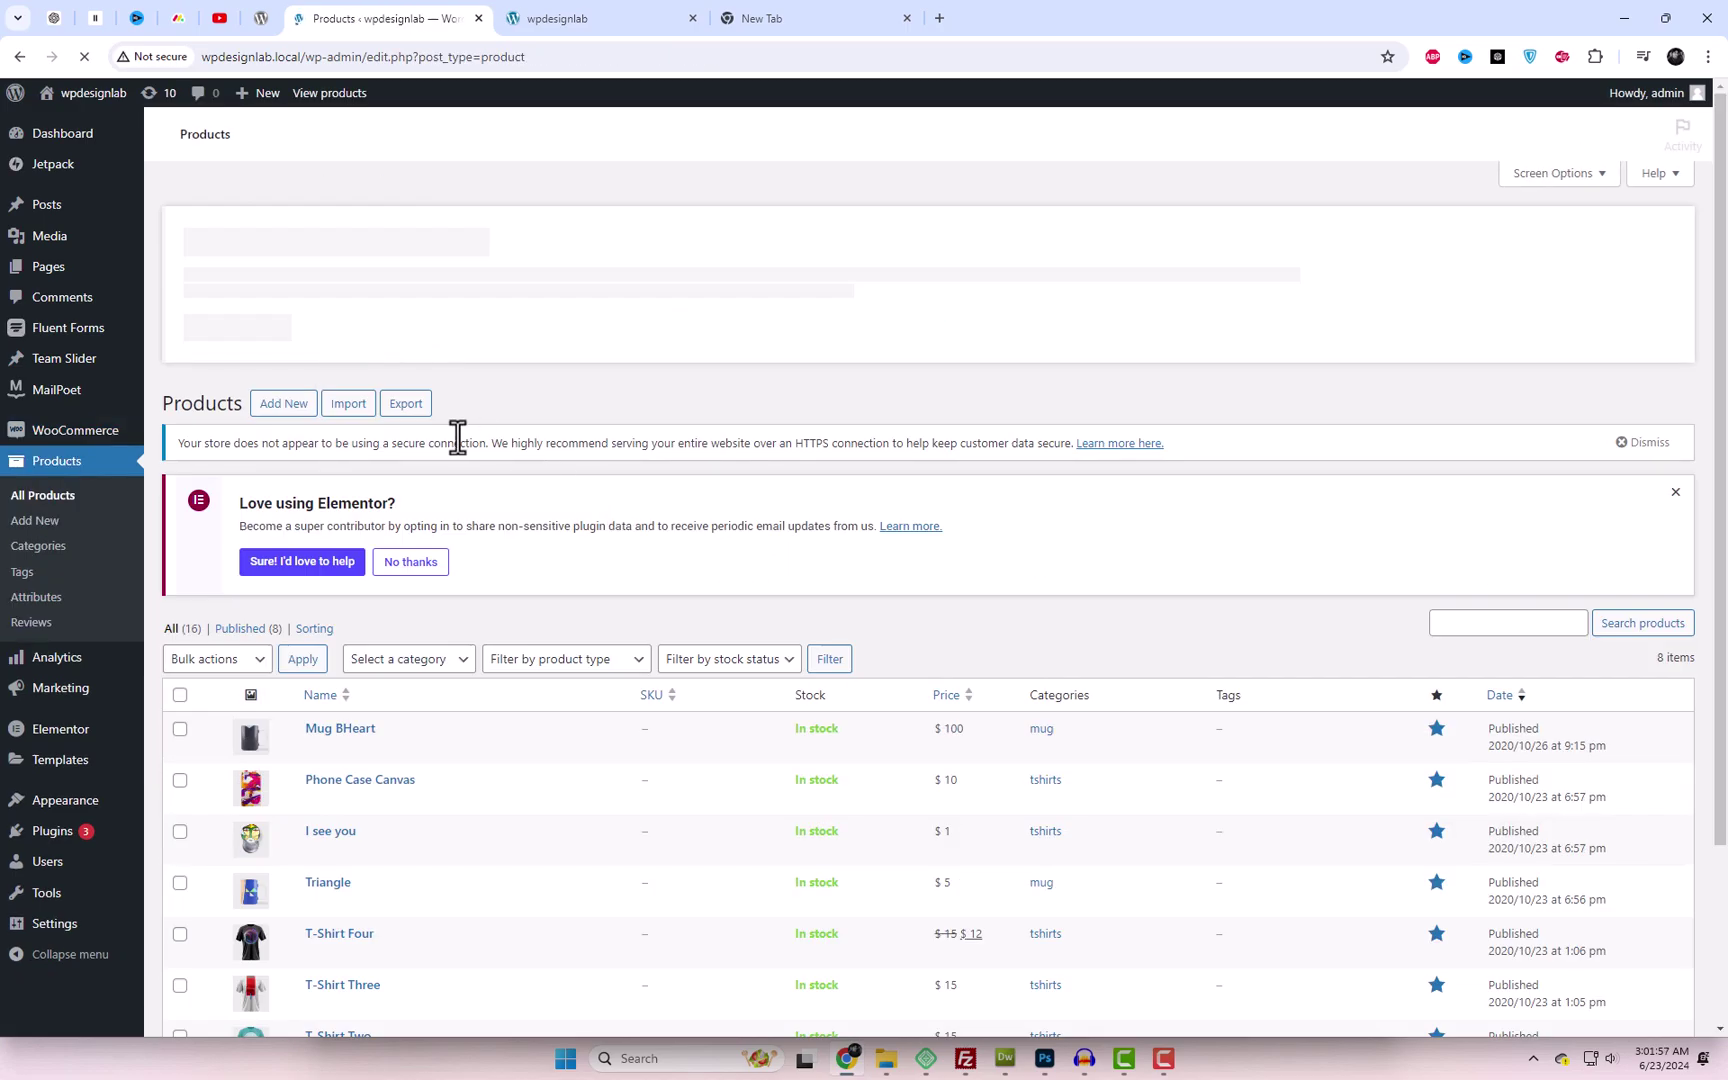
pyautogui.scroll(-2, 480, 600)
pyautogui.rightClick(359, 522)
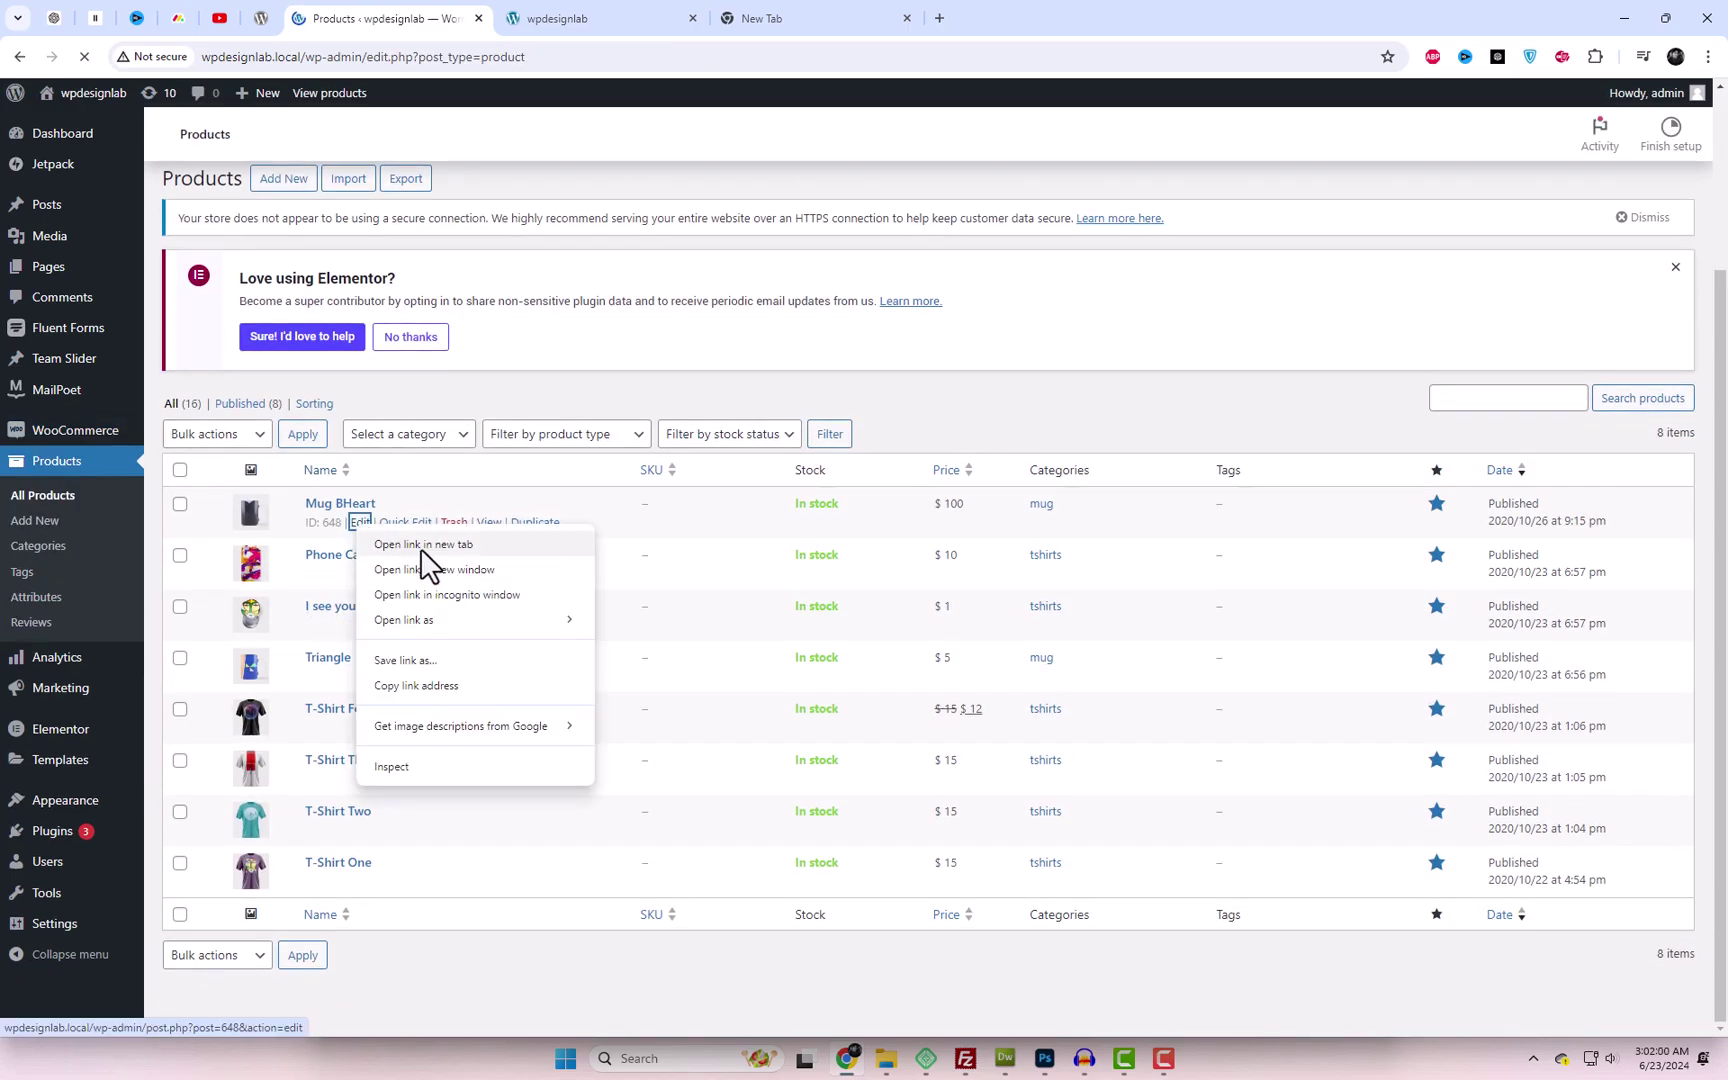
pyautogui.click(423, 544)
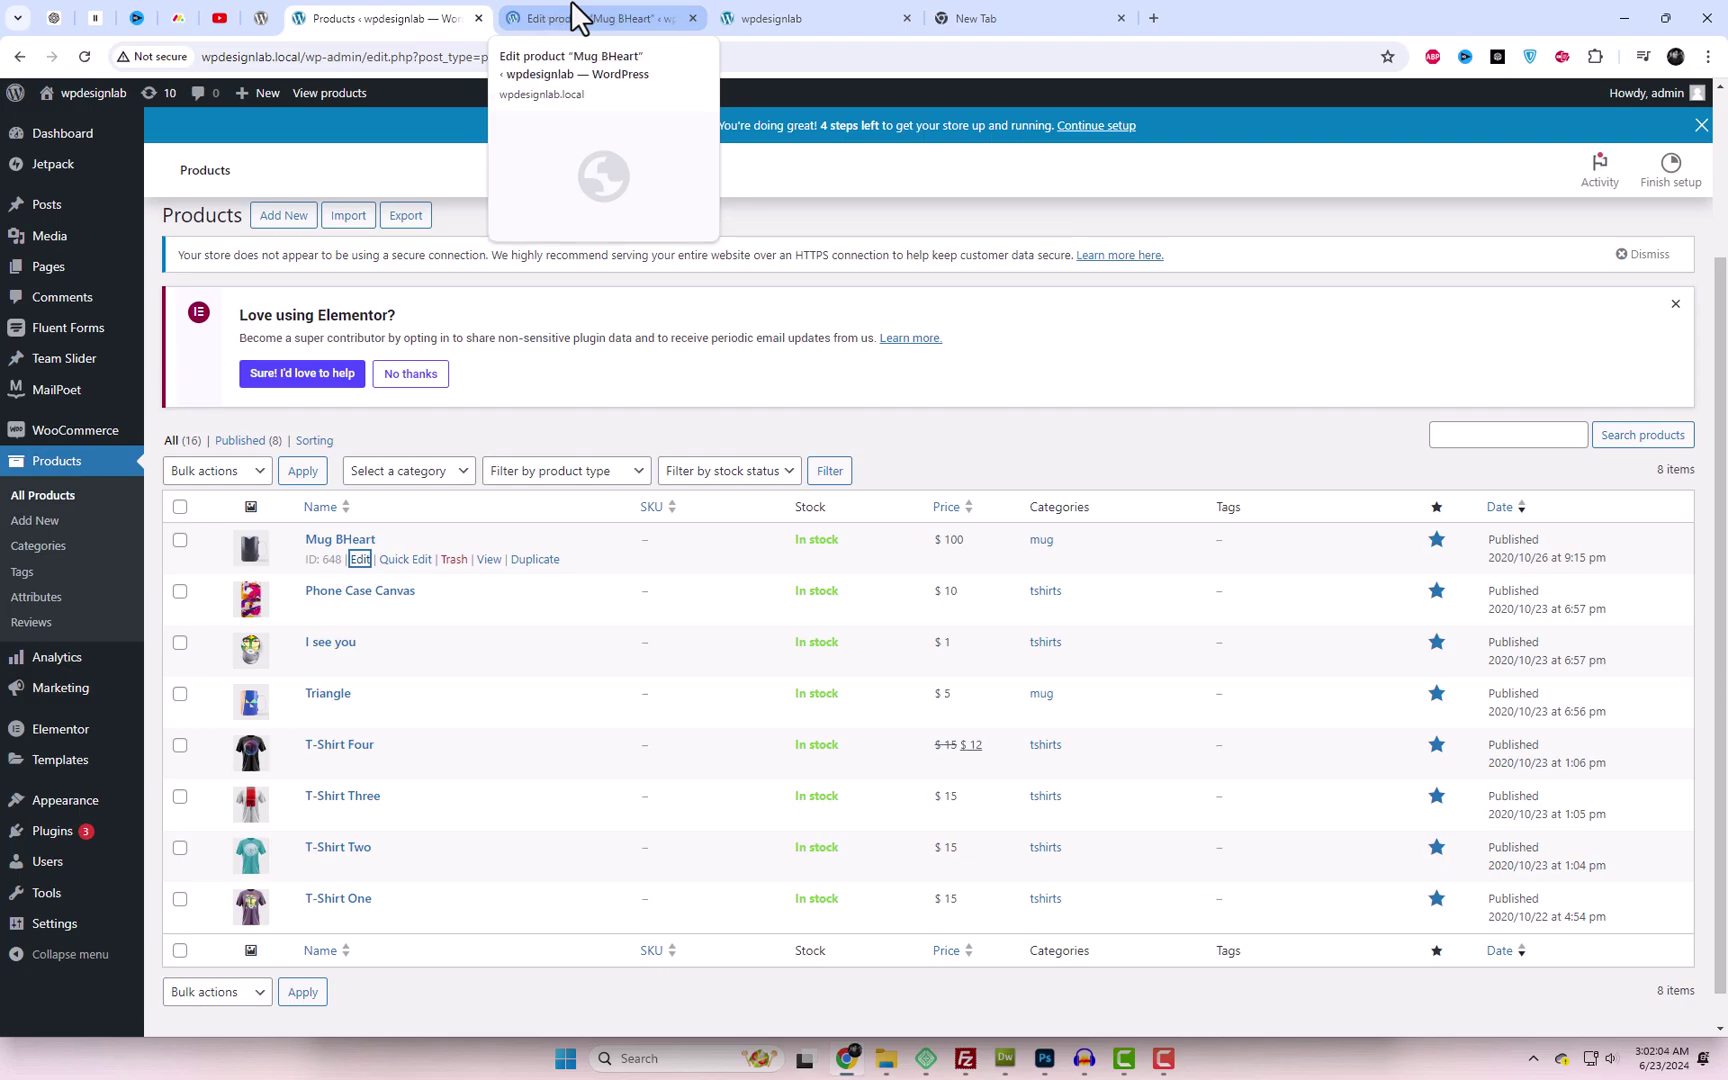
pyautogui.click(580, 17)
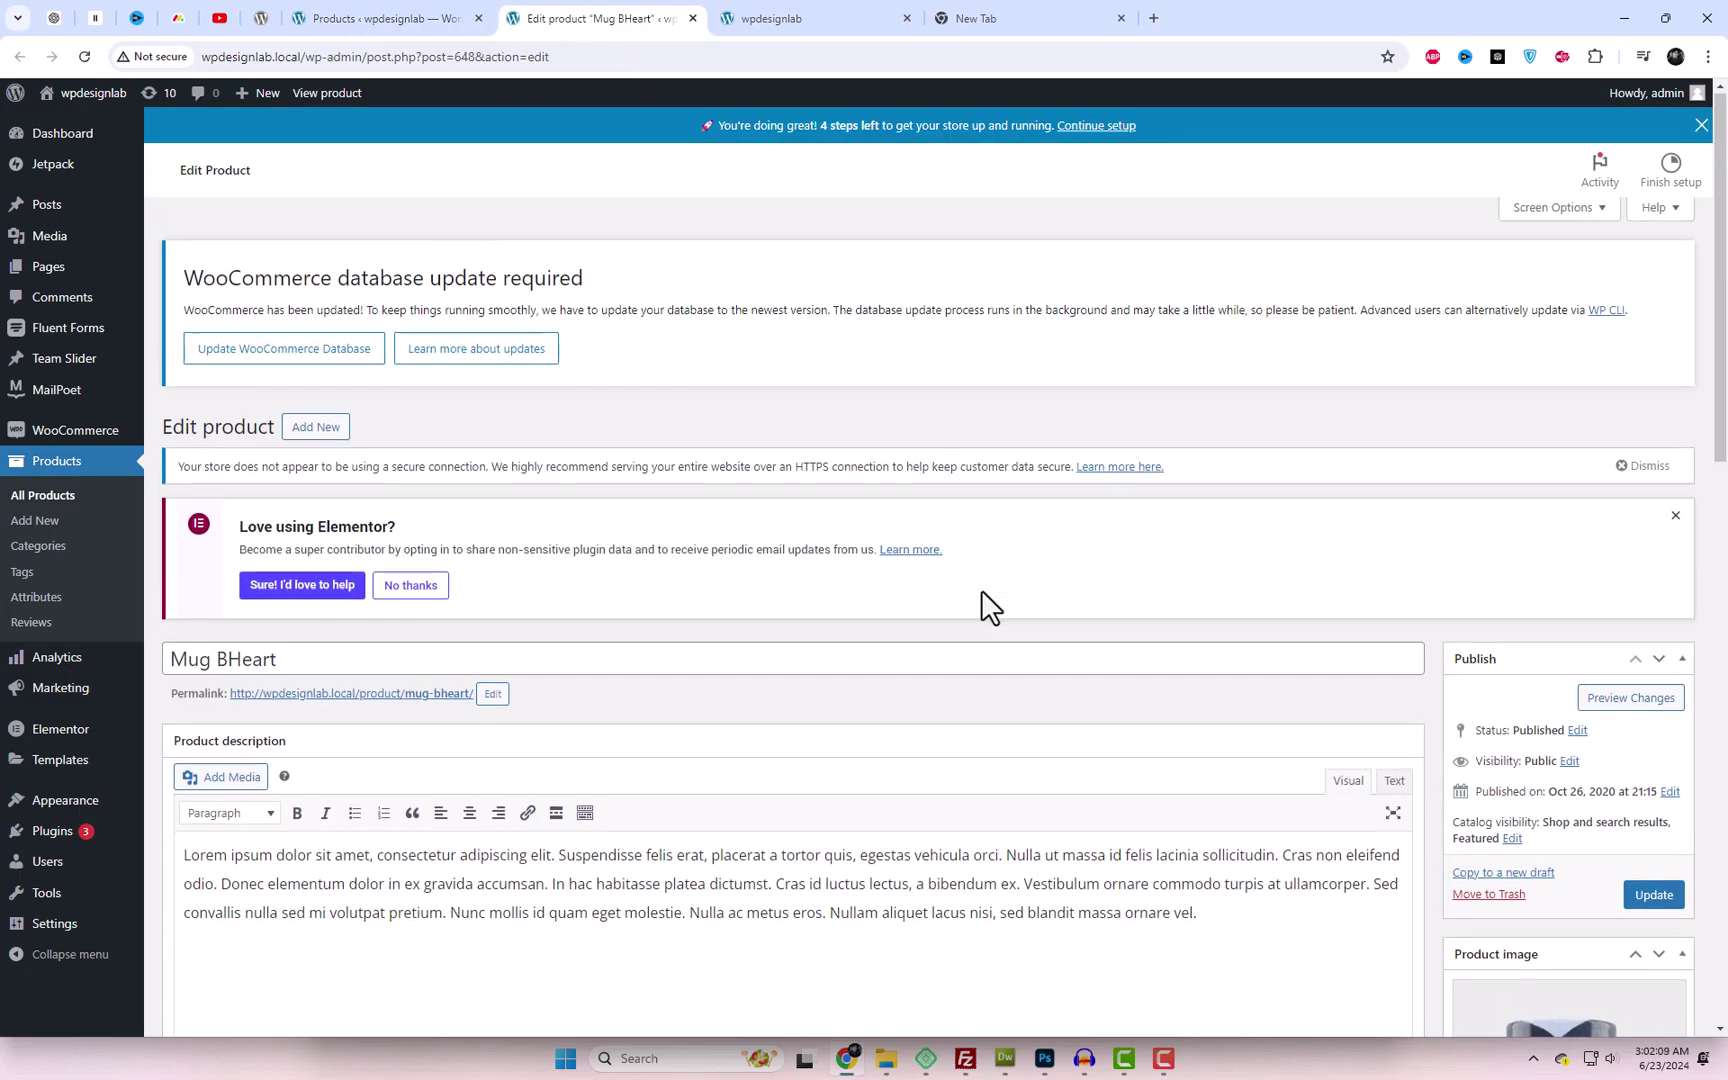
# Choose Fixed prices as the mug's tiered pricing type and set its regular price to 200.
pyautogui.scroll(-7, 981, 591)
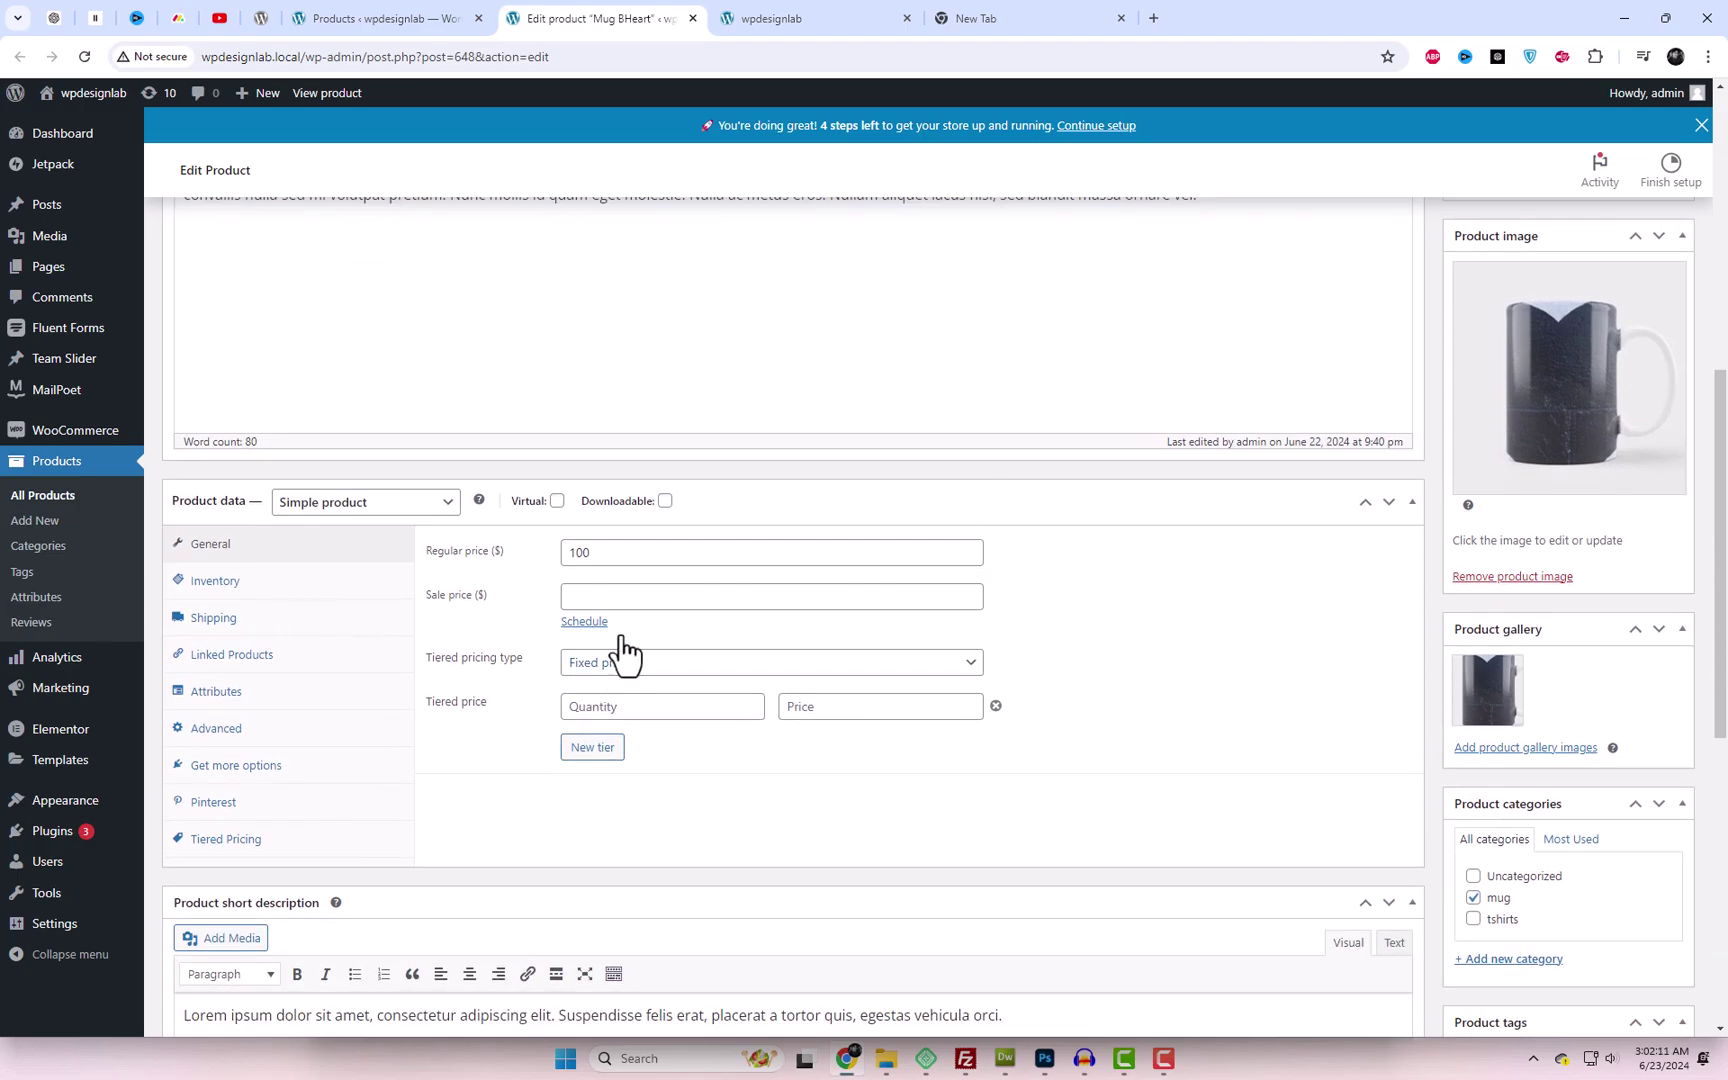
pyautogui.click(617, 668)
pyautogui.click(620, 688)
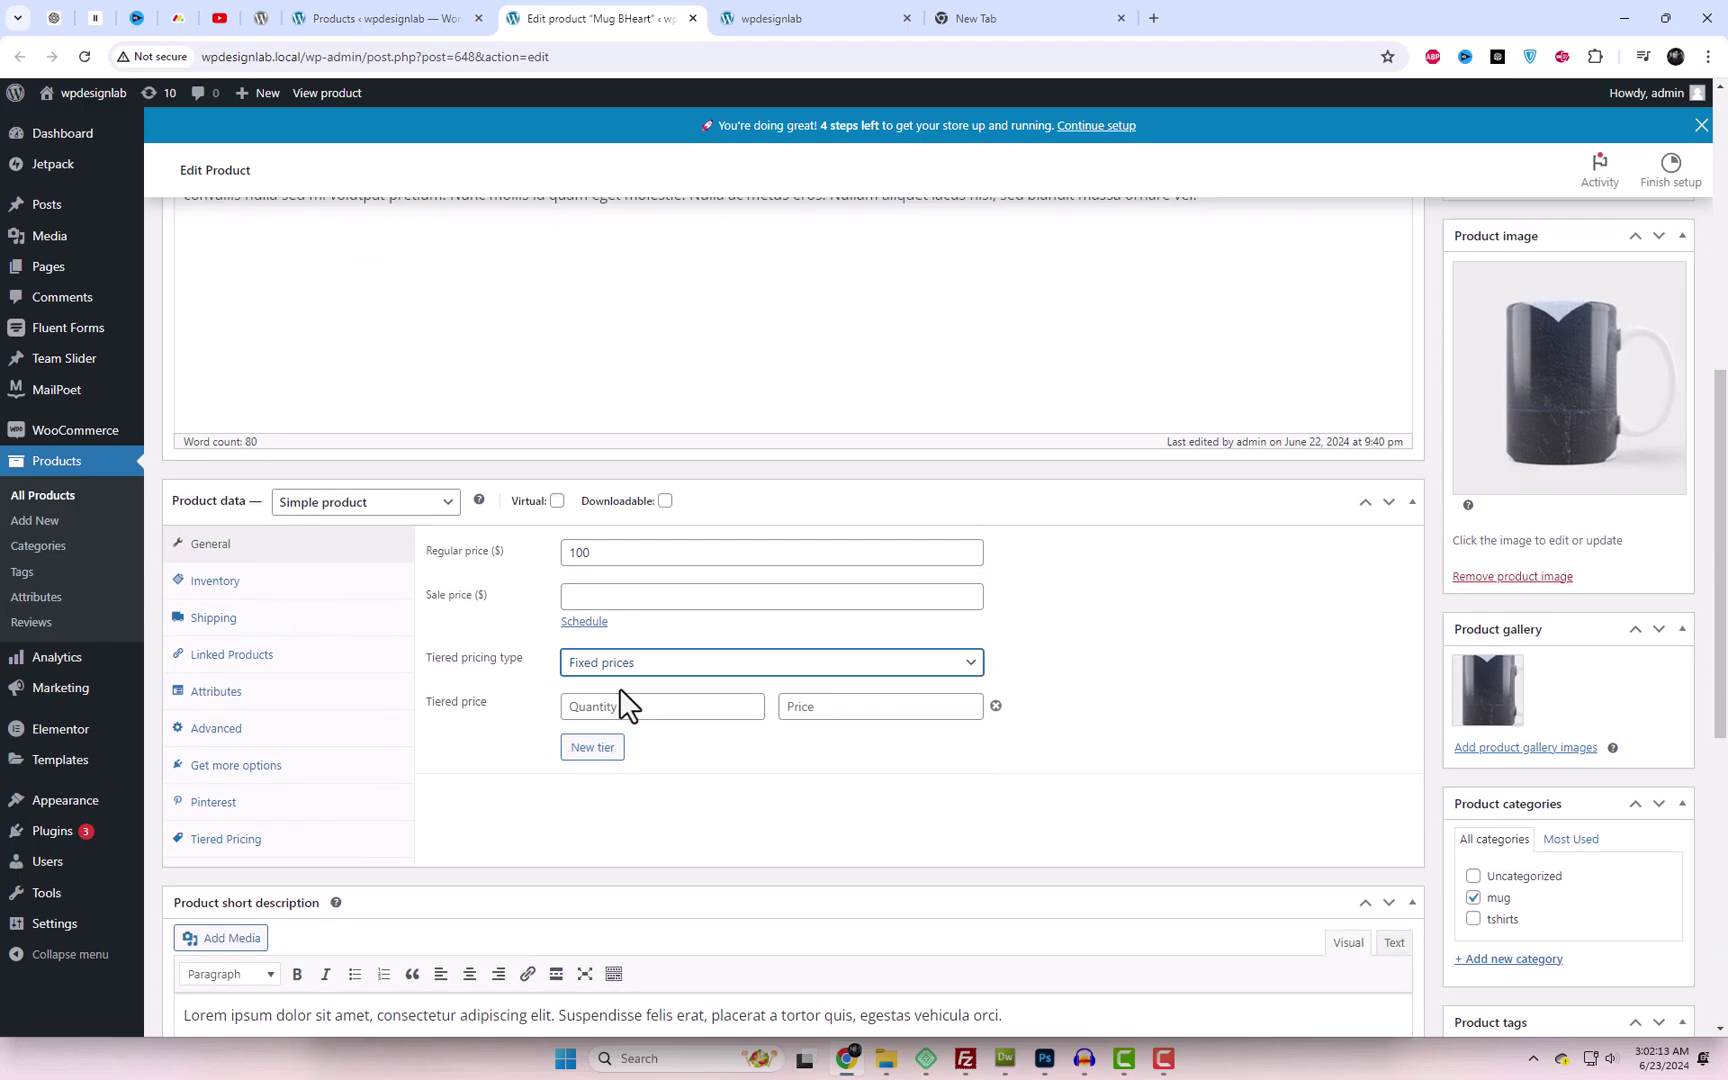
pyautogui.doubleClick(600, 552)
pyautogui.write('200')
# Fill in the first price tier with quantity 2 and price 100.
pyautogui.click(644, 714)
pyautogui.click(812, 709)
pyautogui.write('100')
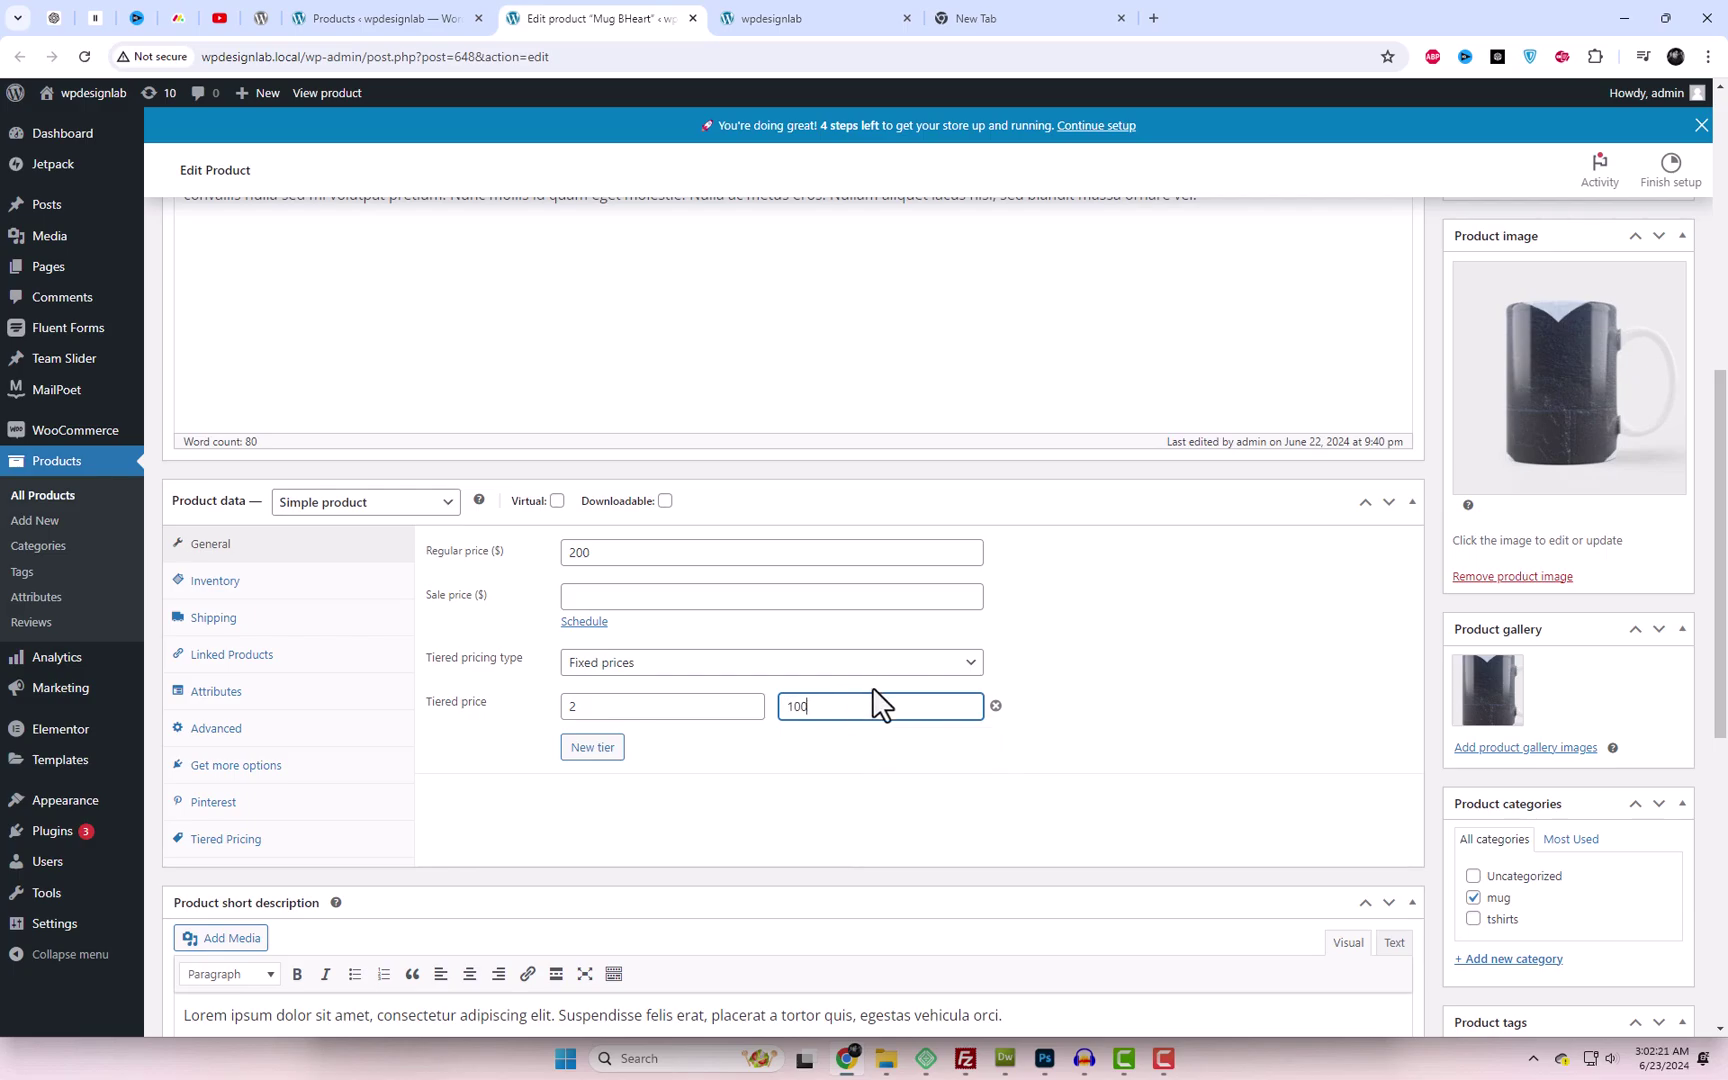
# Add a second price tier with quantity 3 and price 80.
pyautogui.click(594, 750)
pyautogui.scroll(-1, 598, 700)
pyautogui.click(598, 627)
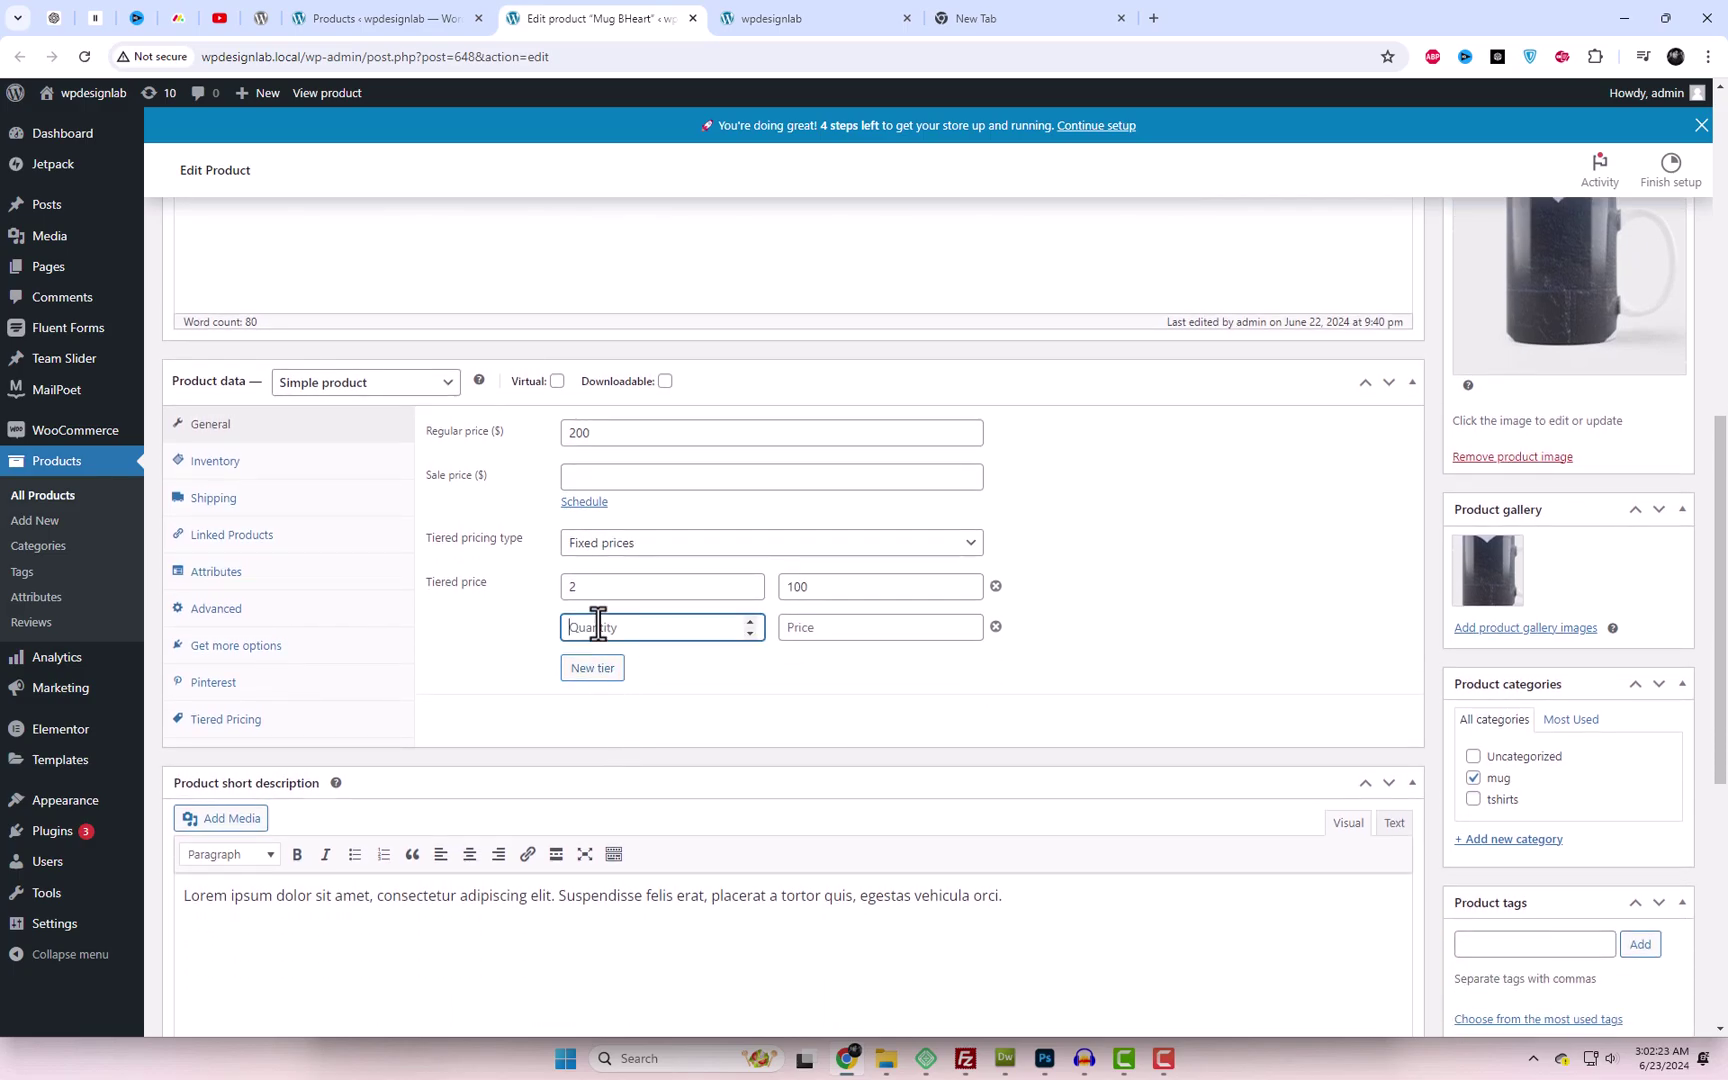
pyautogui.write('3')
pyautogui.click(857, 692)
pyautogui.click(832, 626)
pyautogui.write('80')
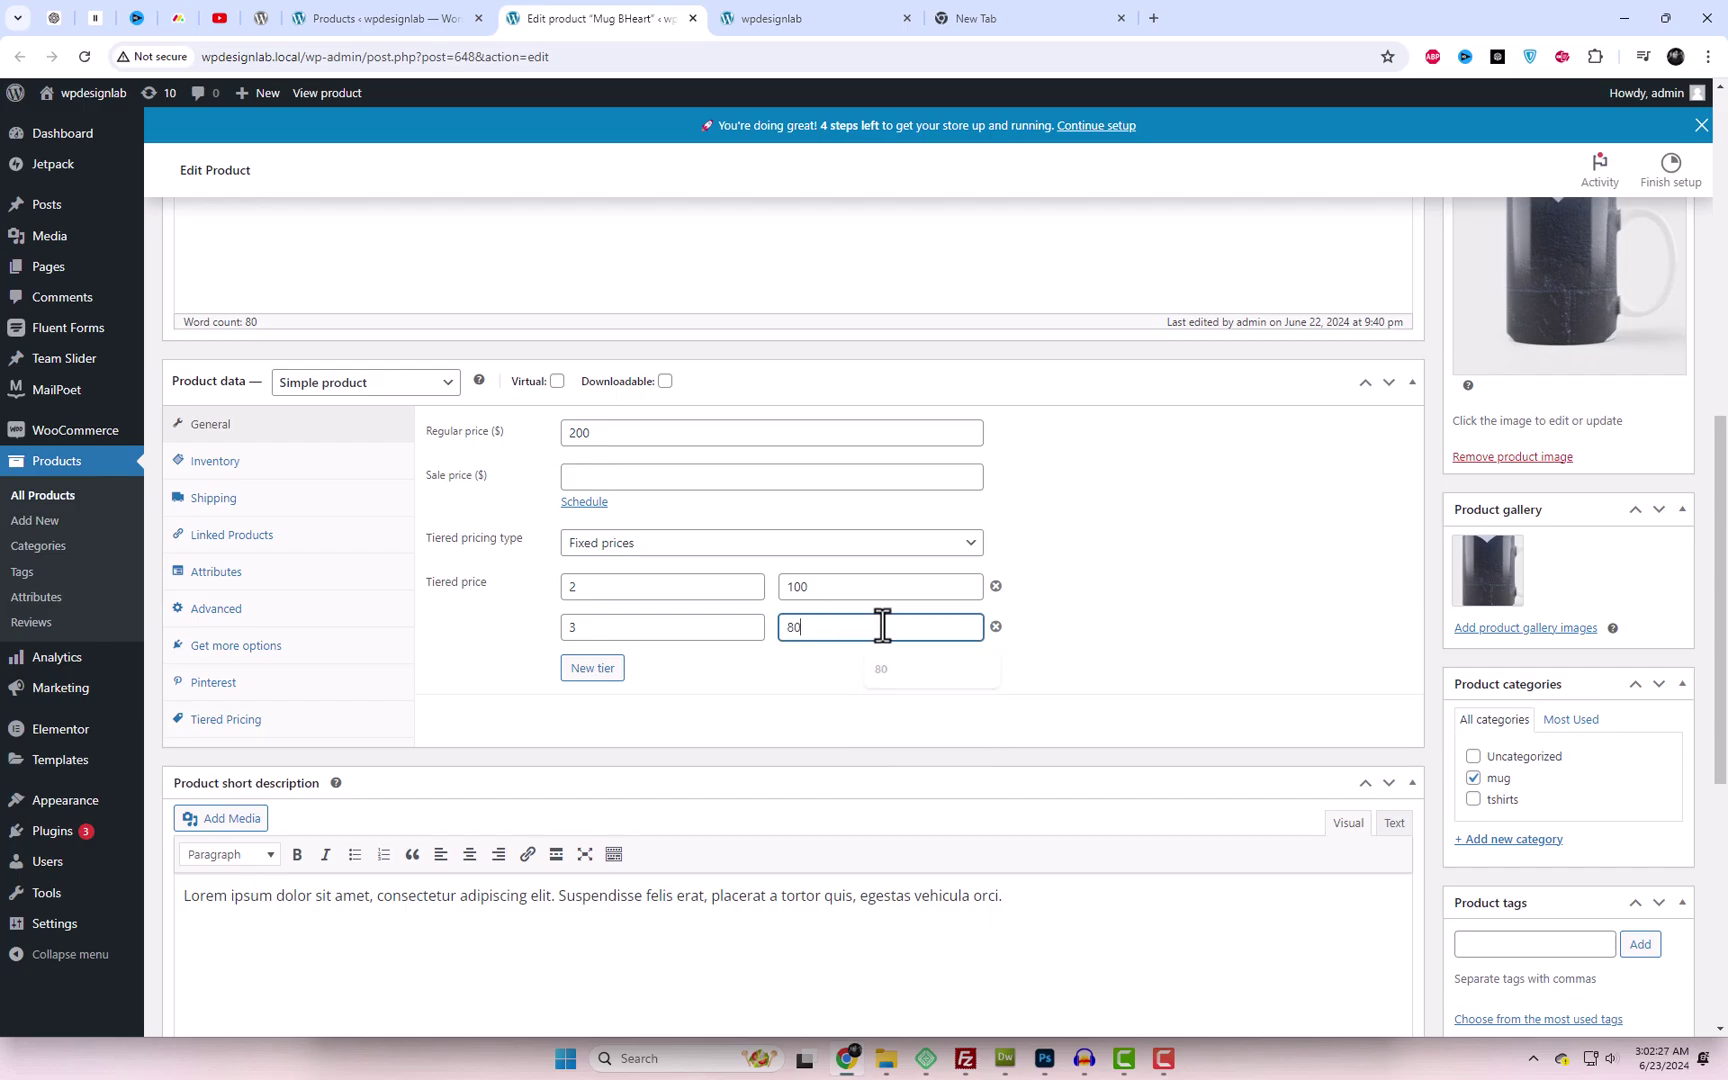
# Add a third price tier with quantity 4 and price 60.
pyautogui.click(600, 672)
pyautogui.click(613, 668)
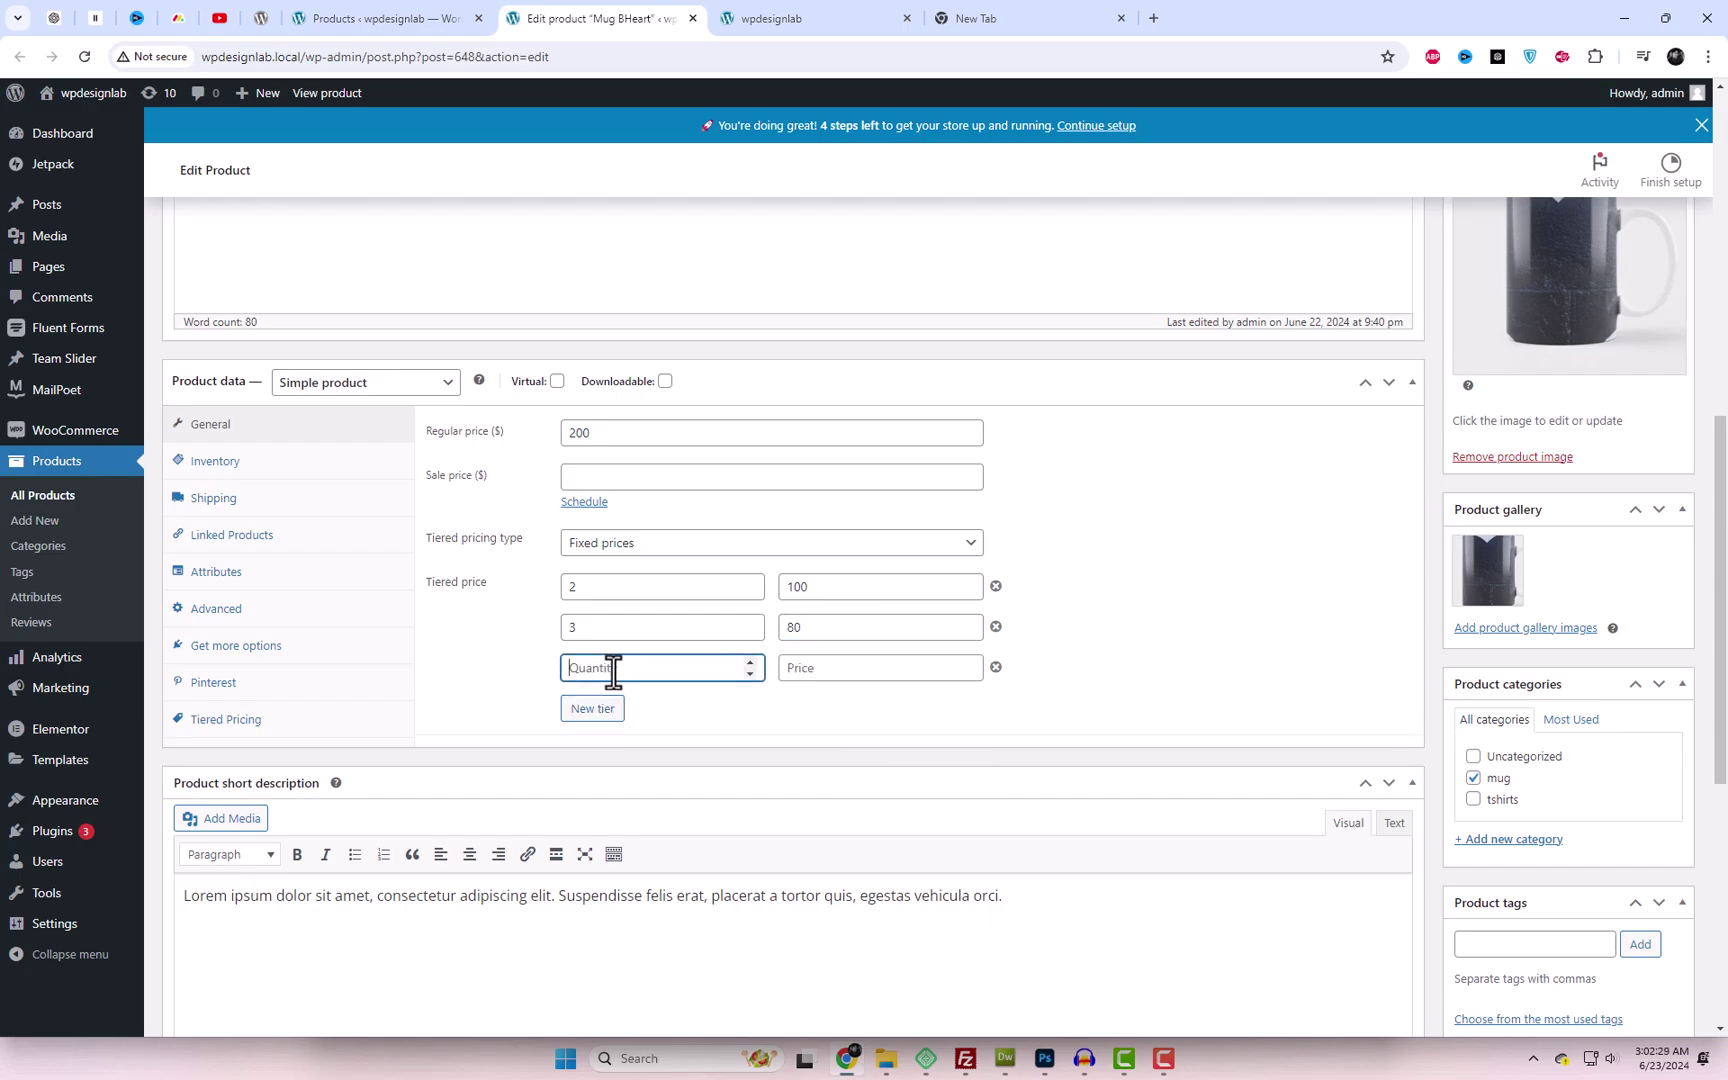
pyautogui.click(795, 668)
pyautogui.write('60')
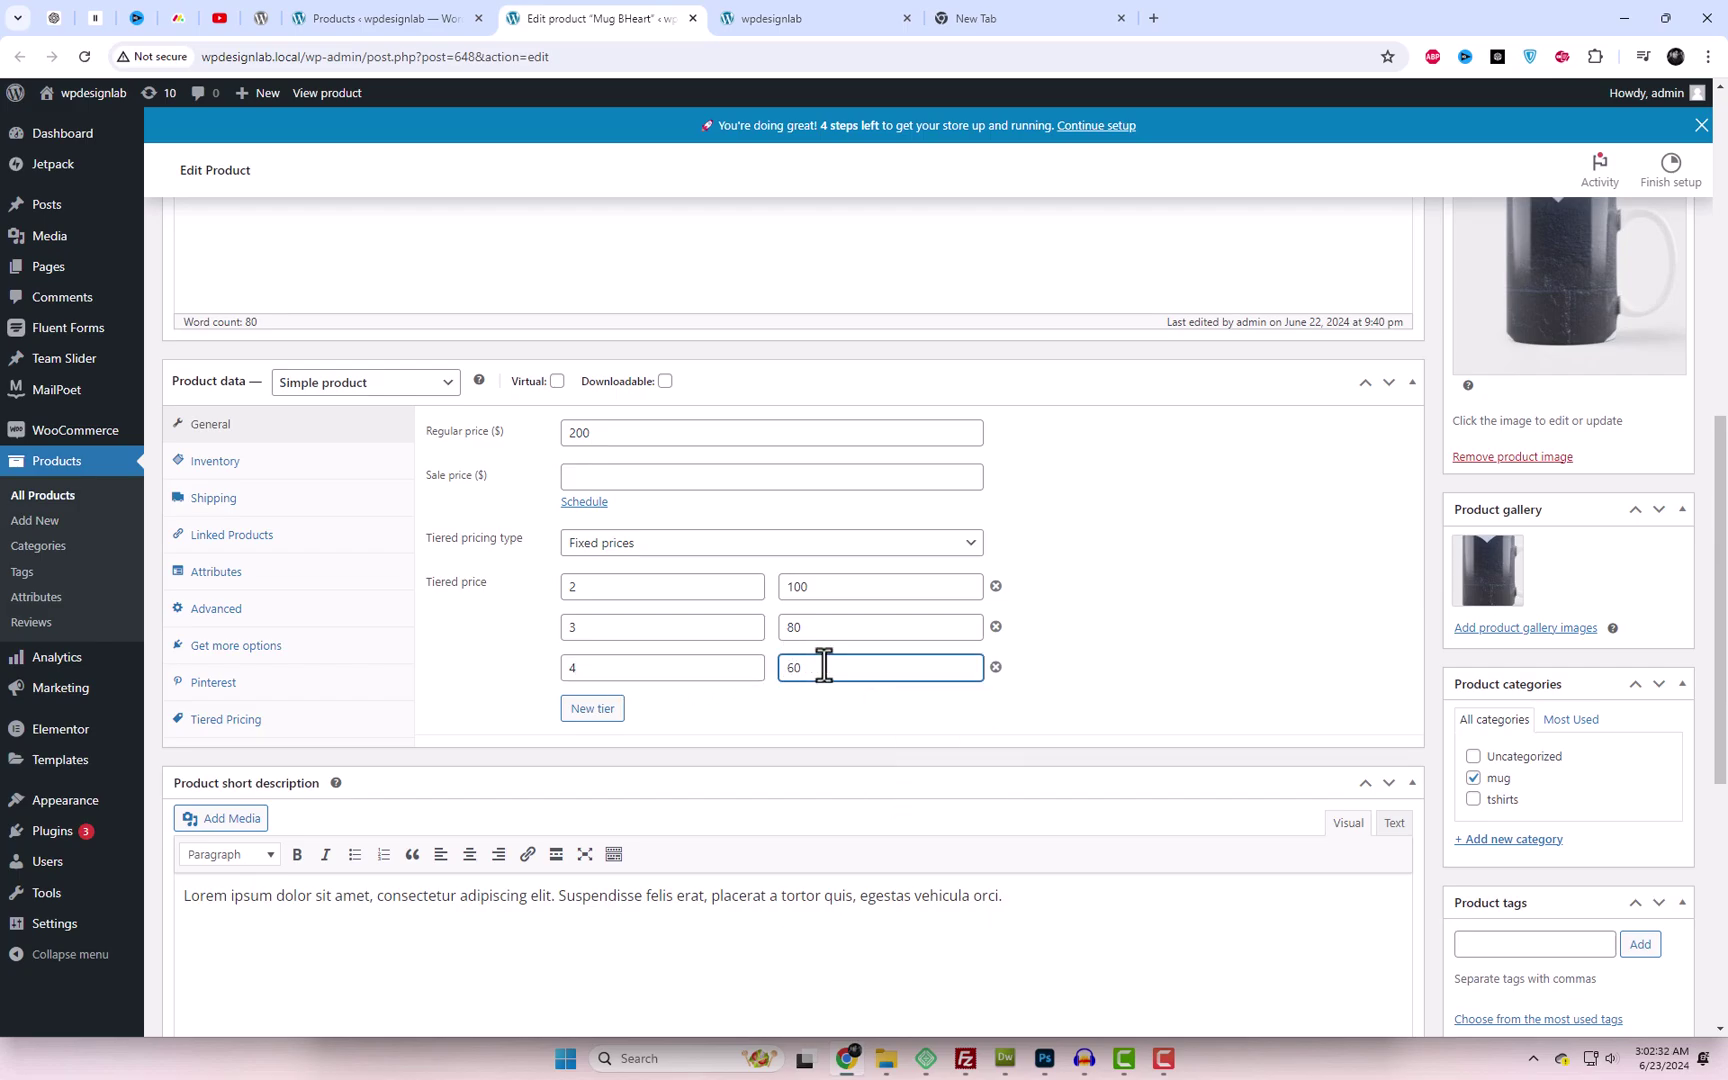
pyautogui.click(697, 752)
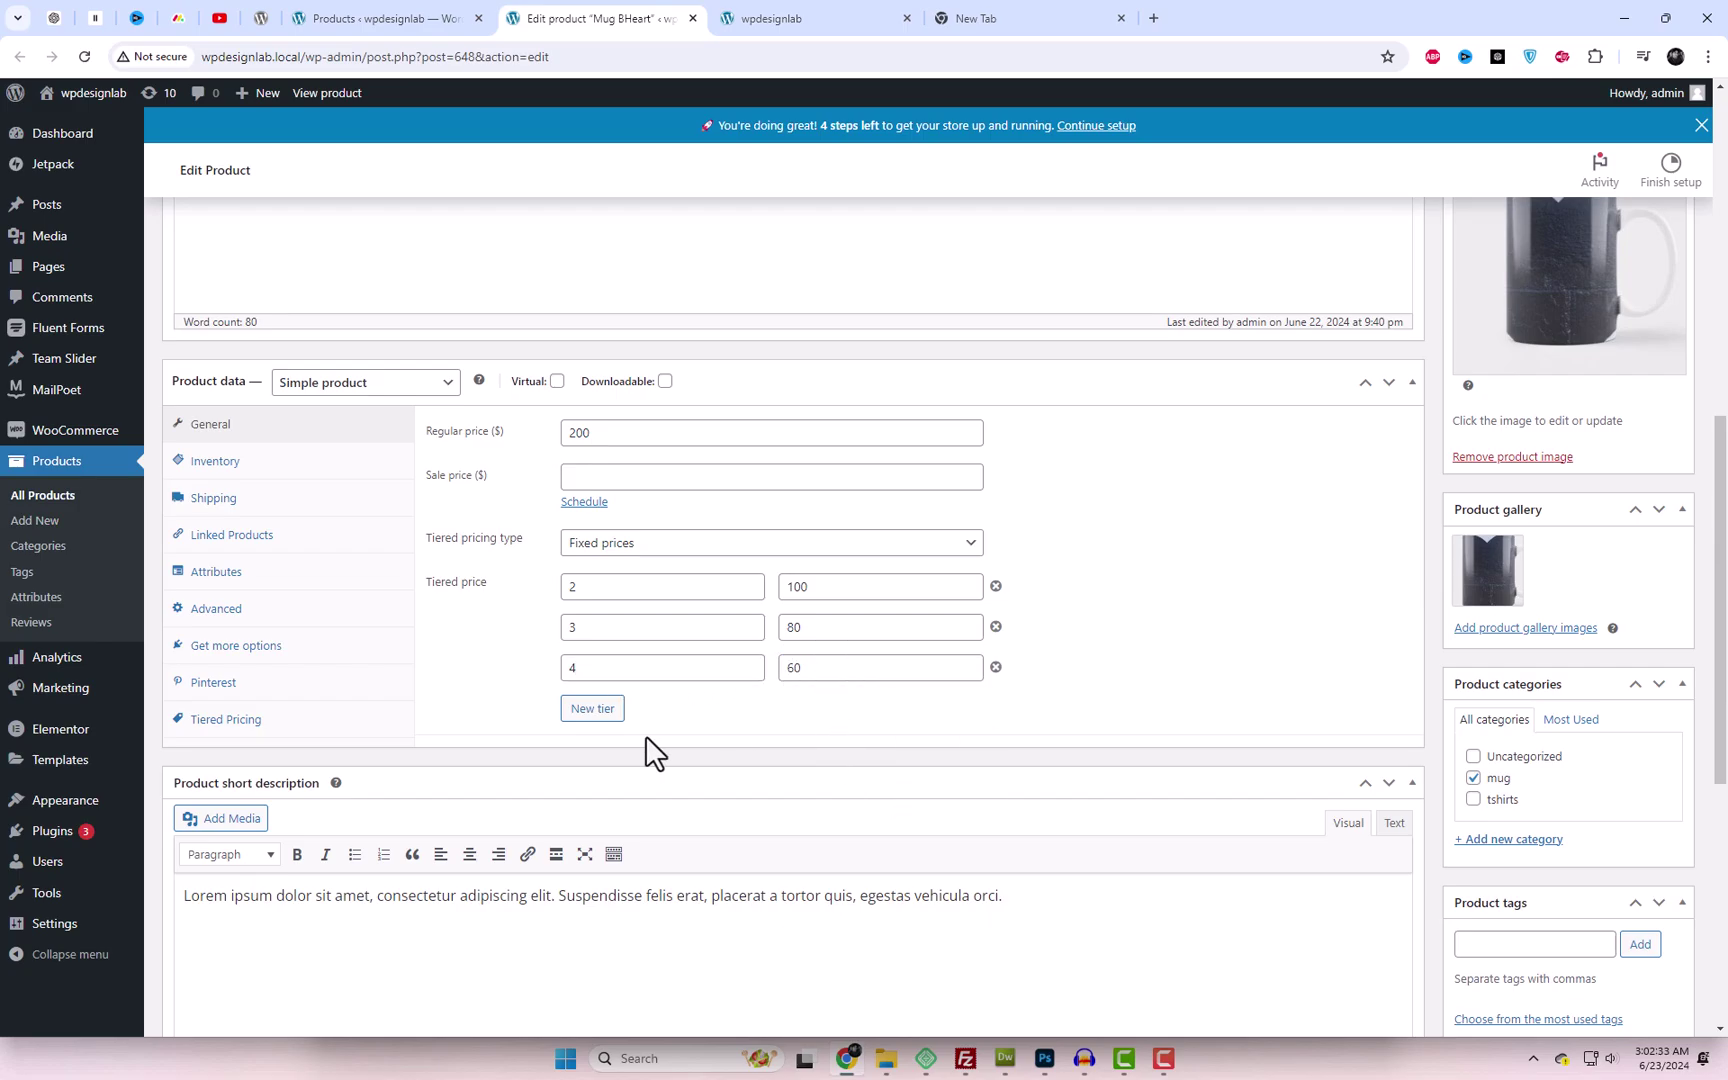
# Add a fourth price tier with quantity 5 and price 40.
pyautogui.click(590, 709)
pyautogui.scroll(-1, 683, 740)
pyautogui.click(622, 597)
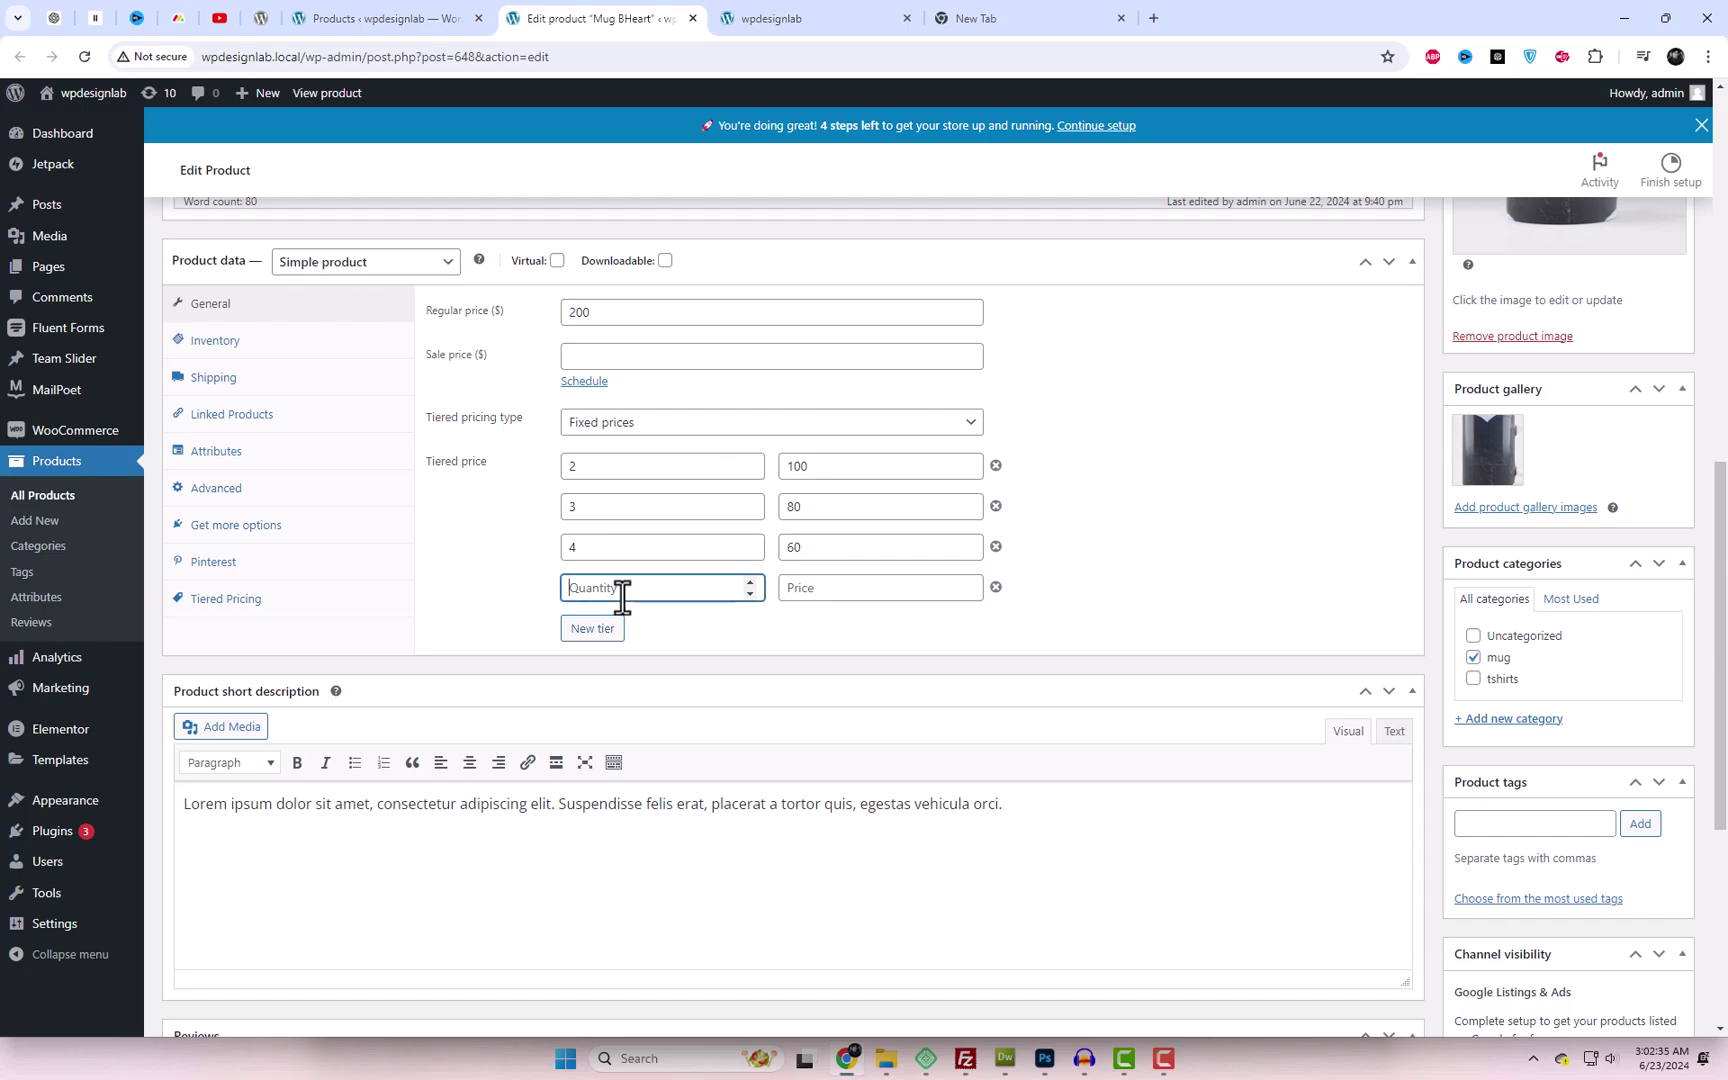
pyautogui.click(873, 588)
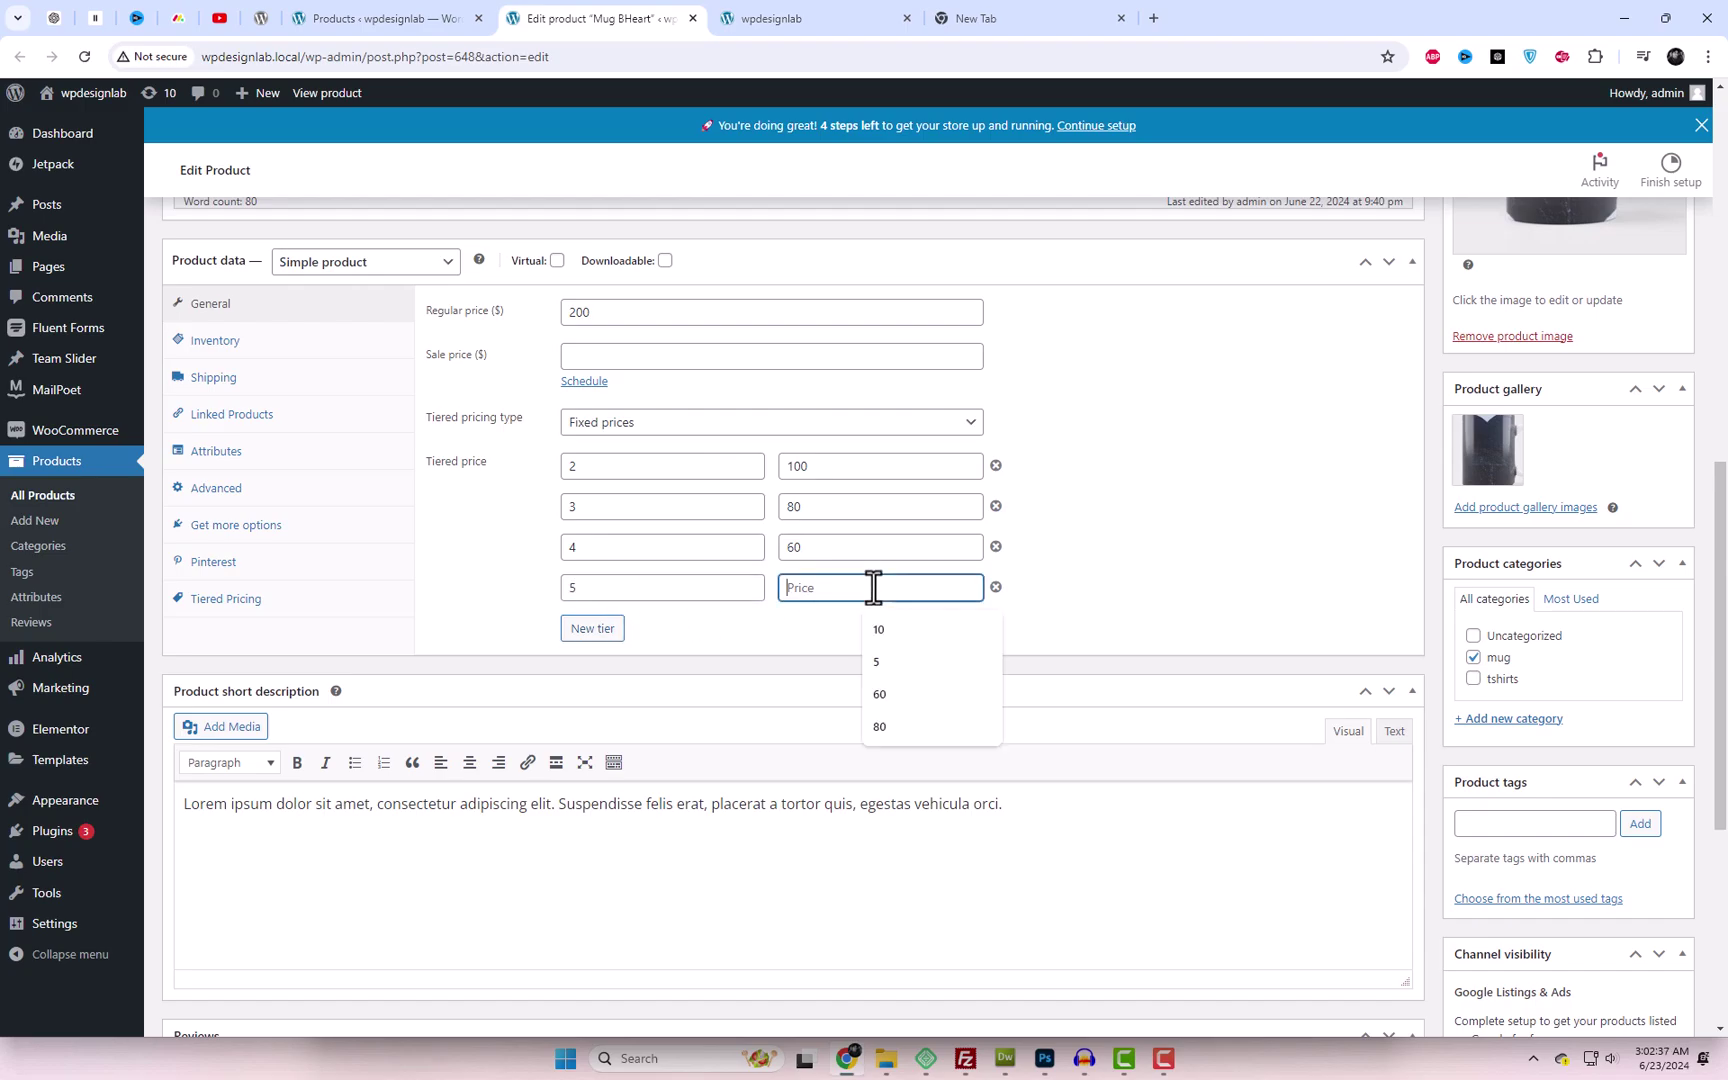
pyautogui.write('40')
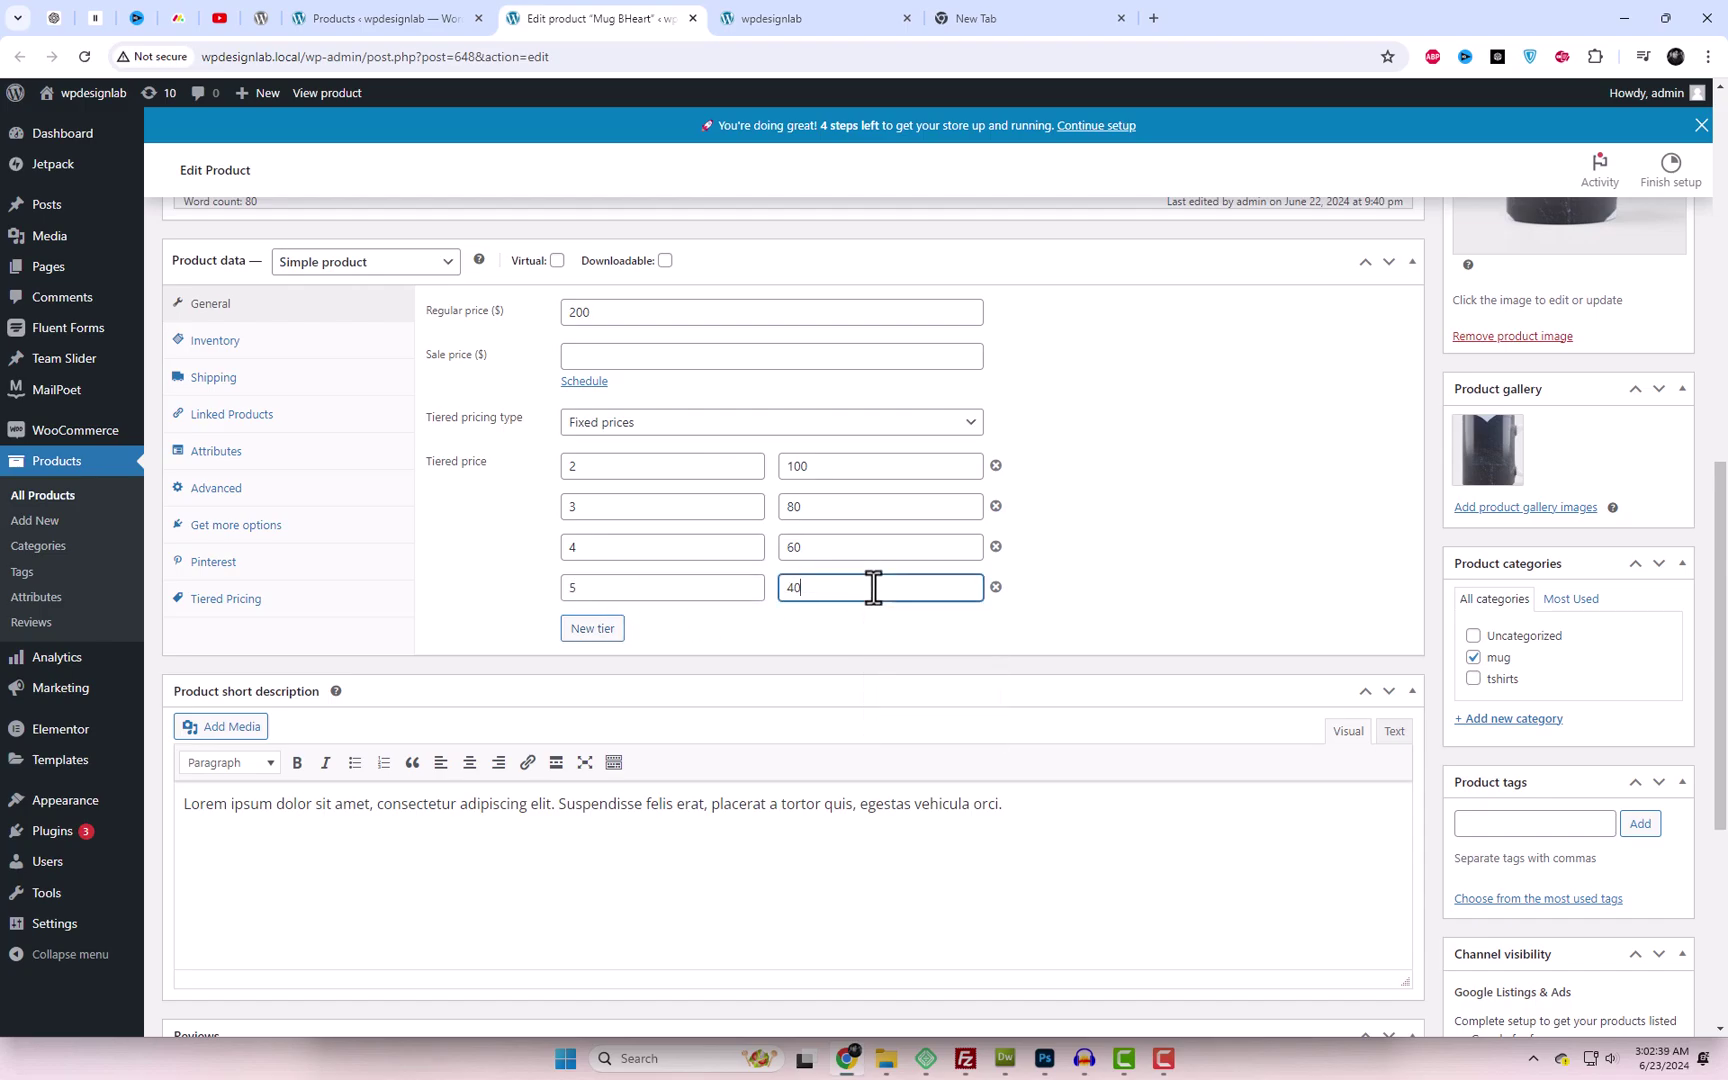
# Add a fifth price tier with quantity 6 and price 20.
pyautogui.click(607, 636)
pyautogui.click(607, 629)
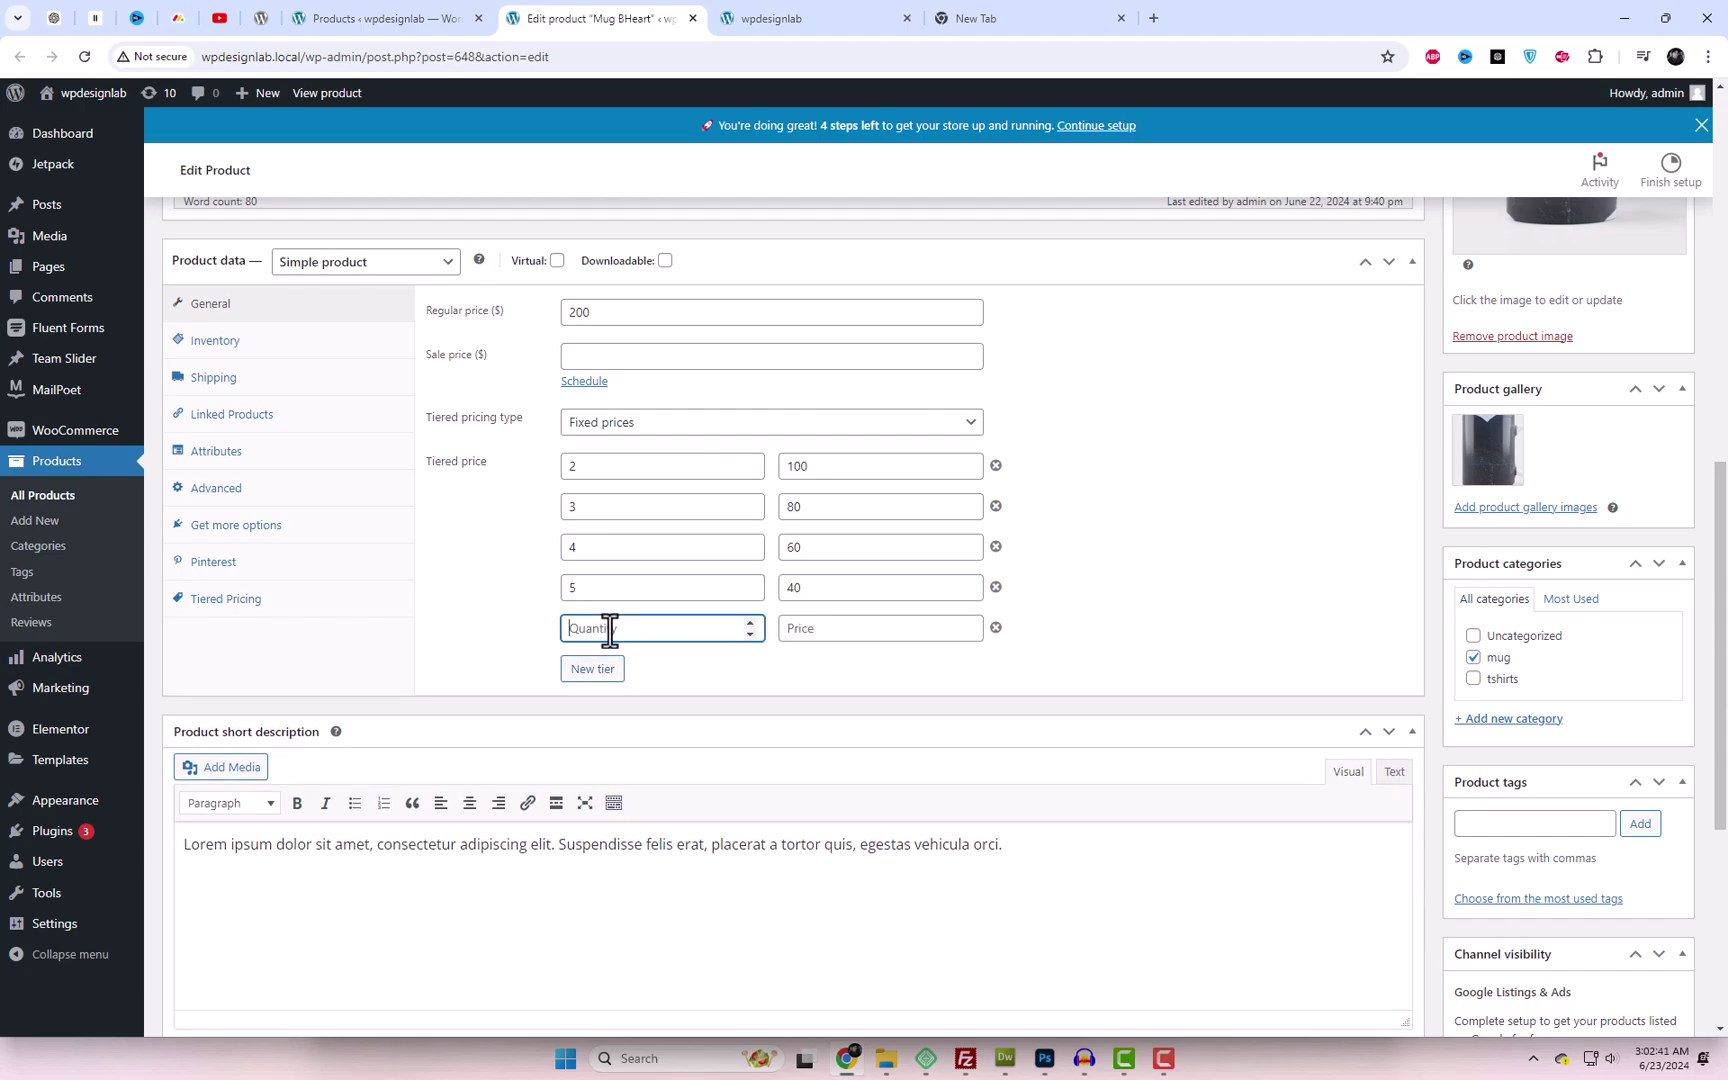
pyautogui.write('6')
pyautogui.click(888, 628)
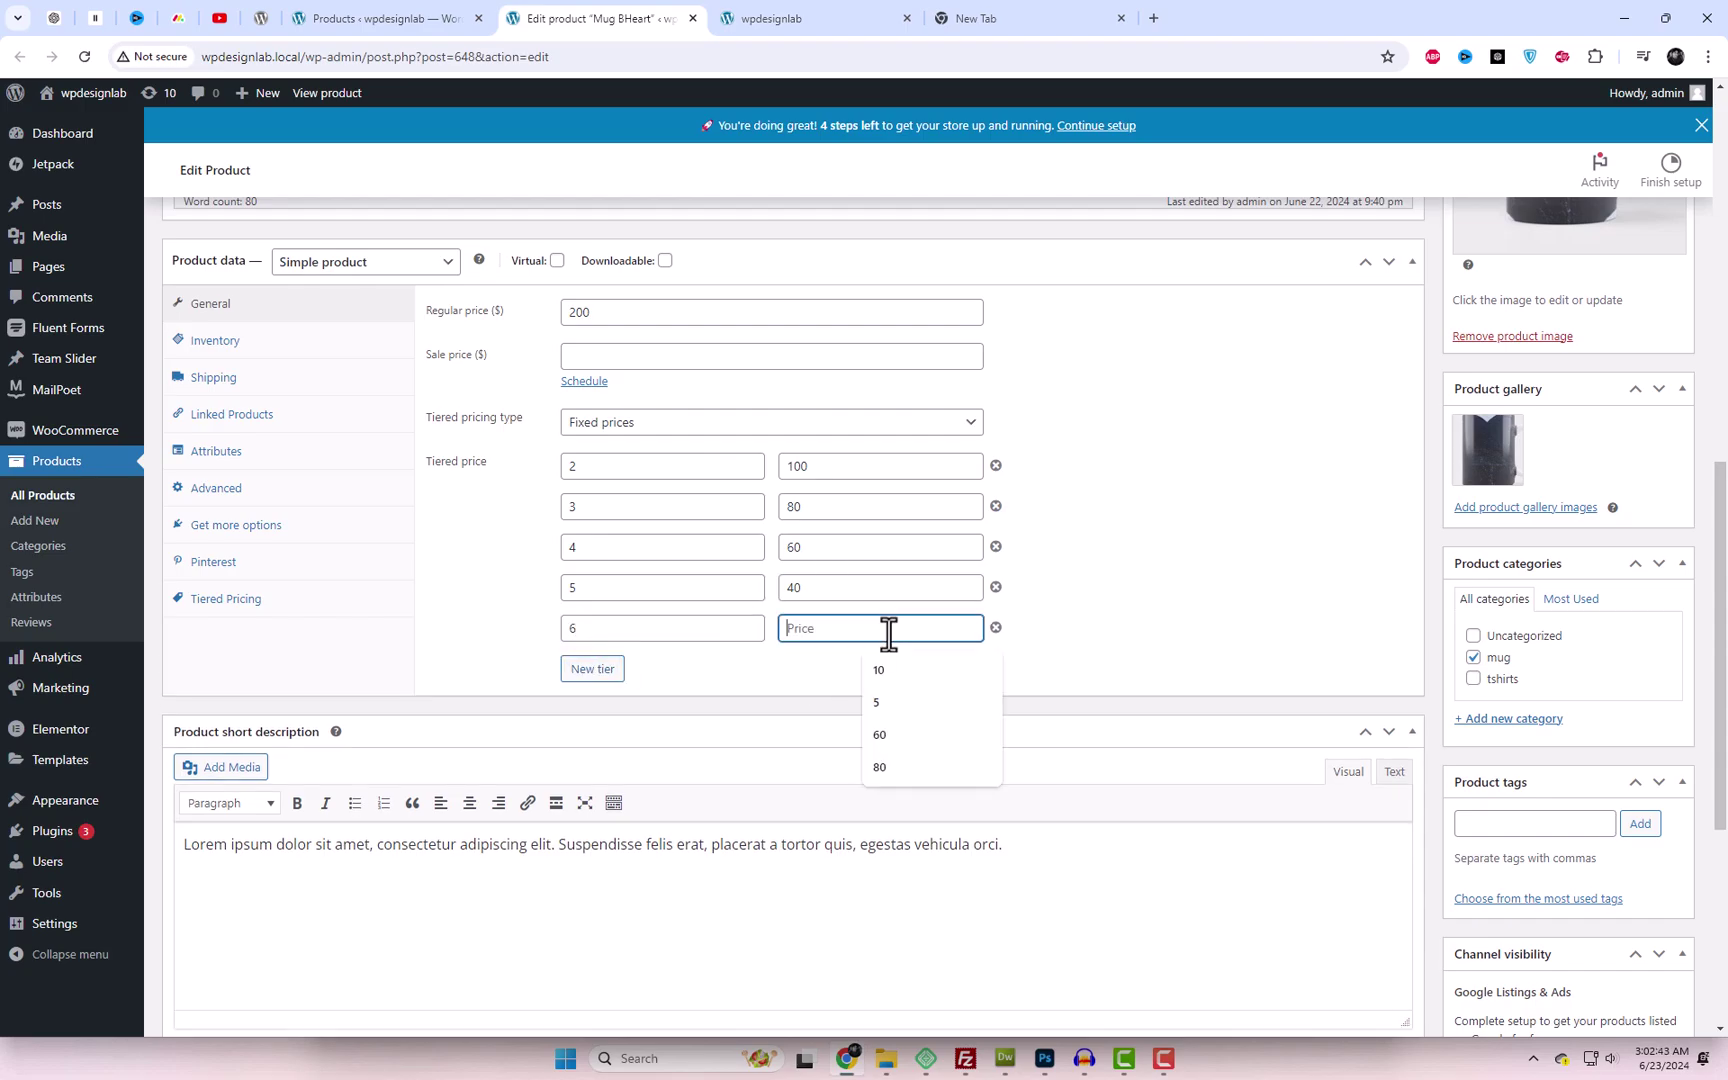
pyautogui.write('20')
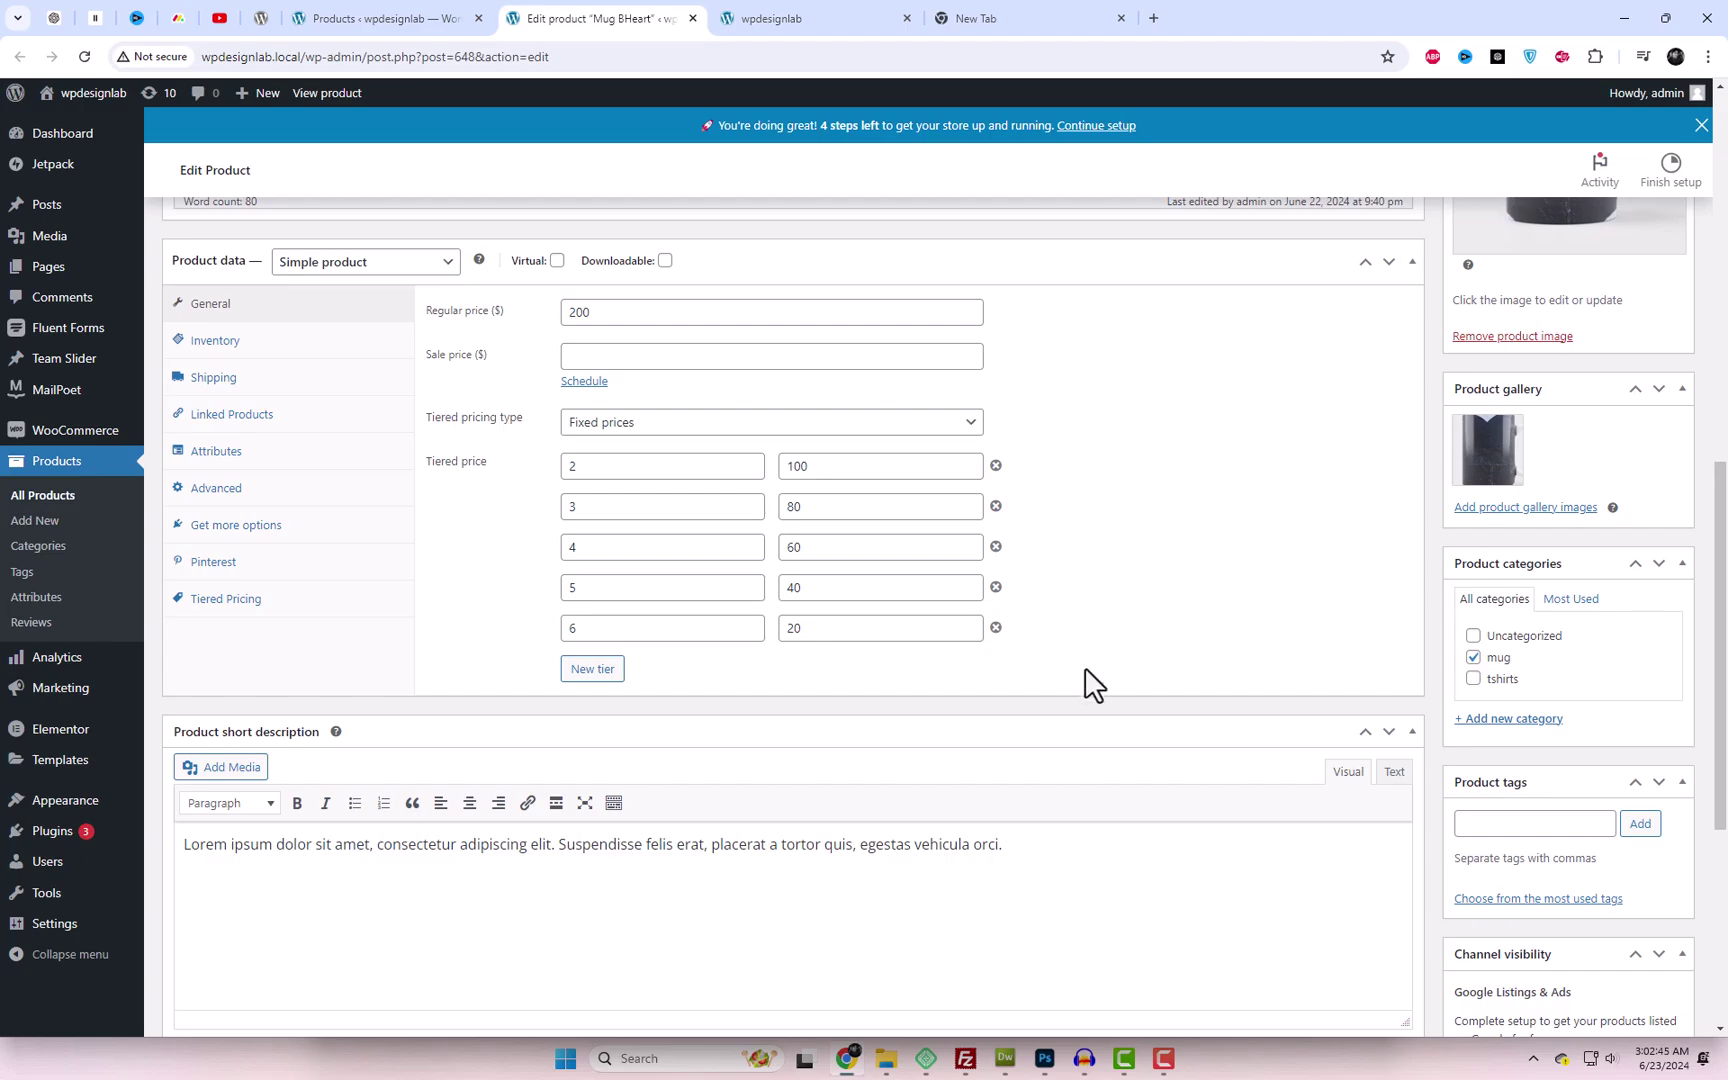
# Update the Mug BHeart product and open its store page in a new browser tab.
pyautogui.scroll(7, 1092, 675)
pyautogui.click(1654, 660)
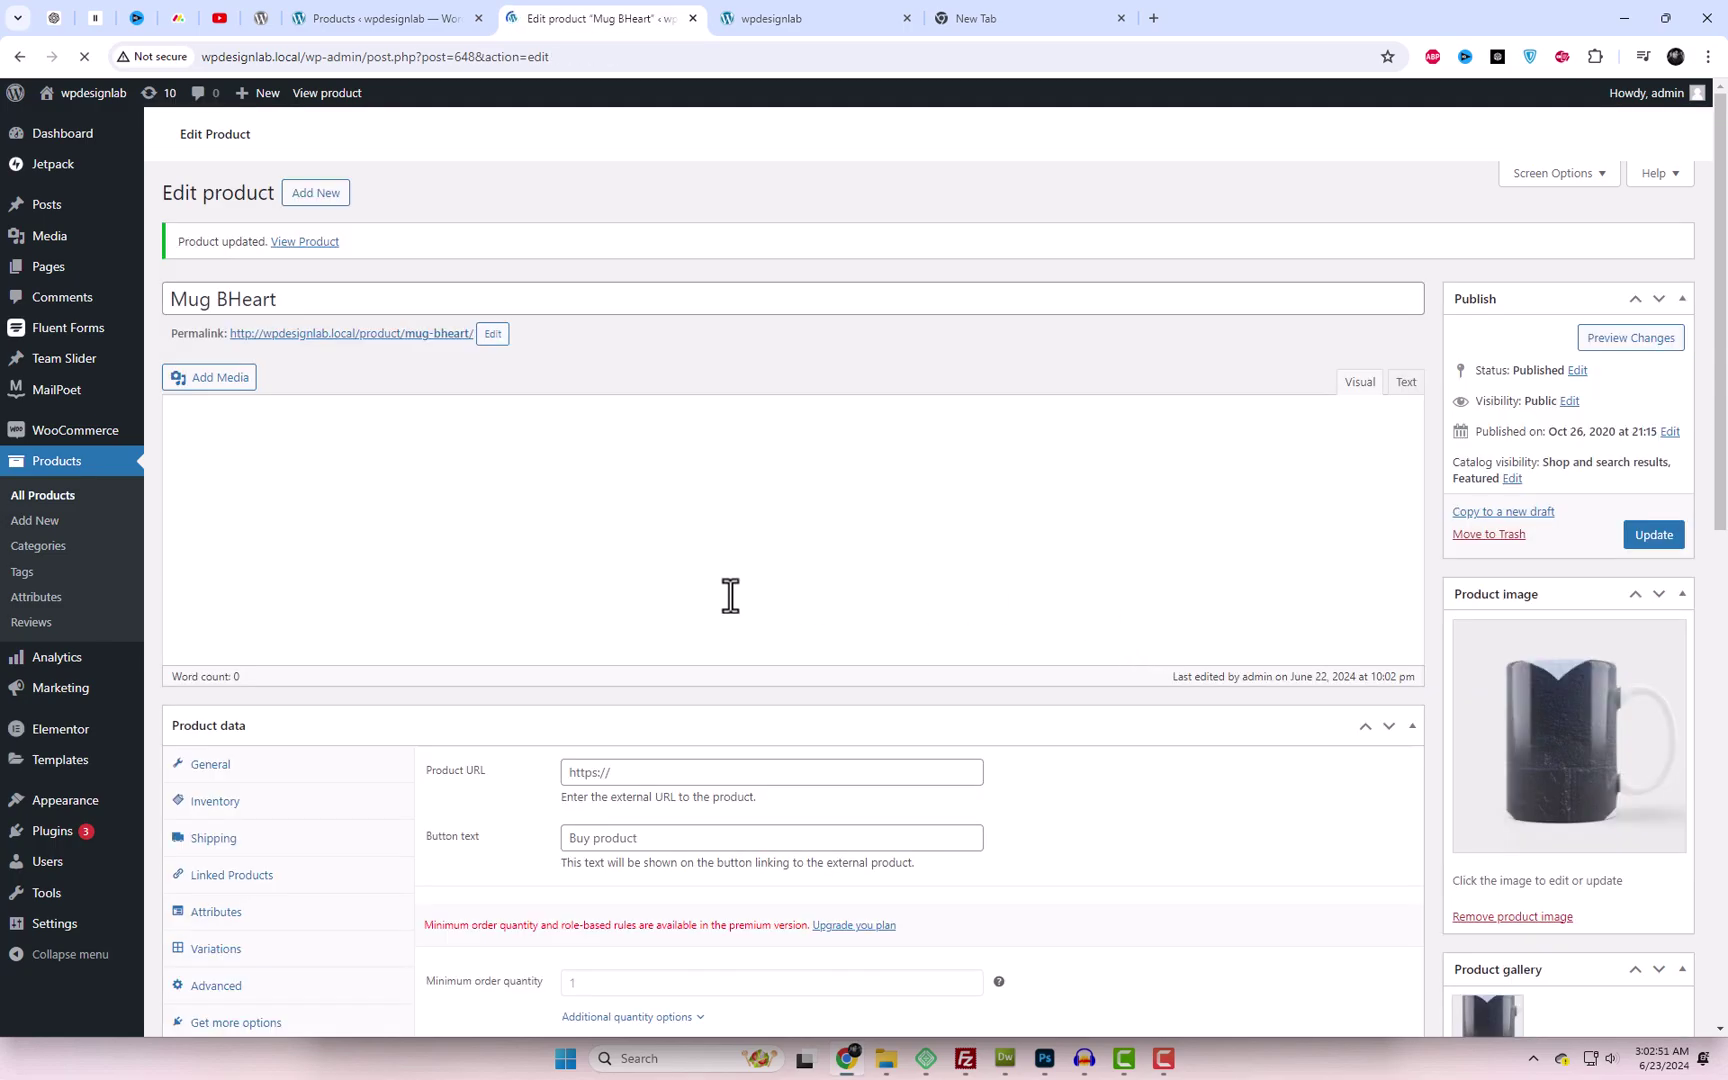
pyautogui.rightClick(388, 722)
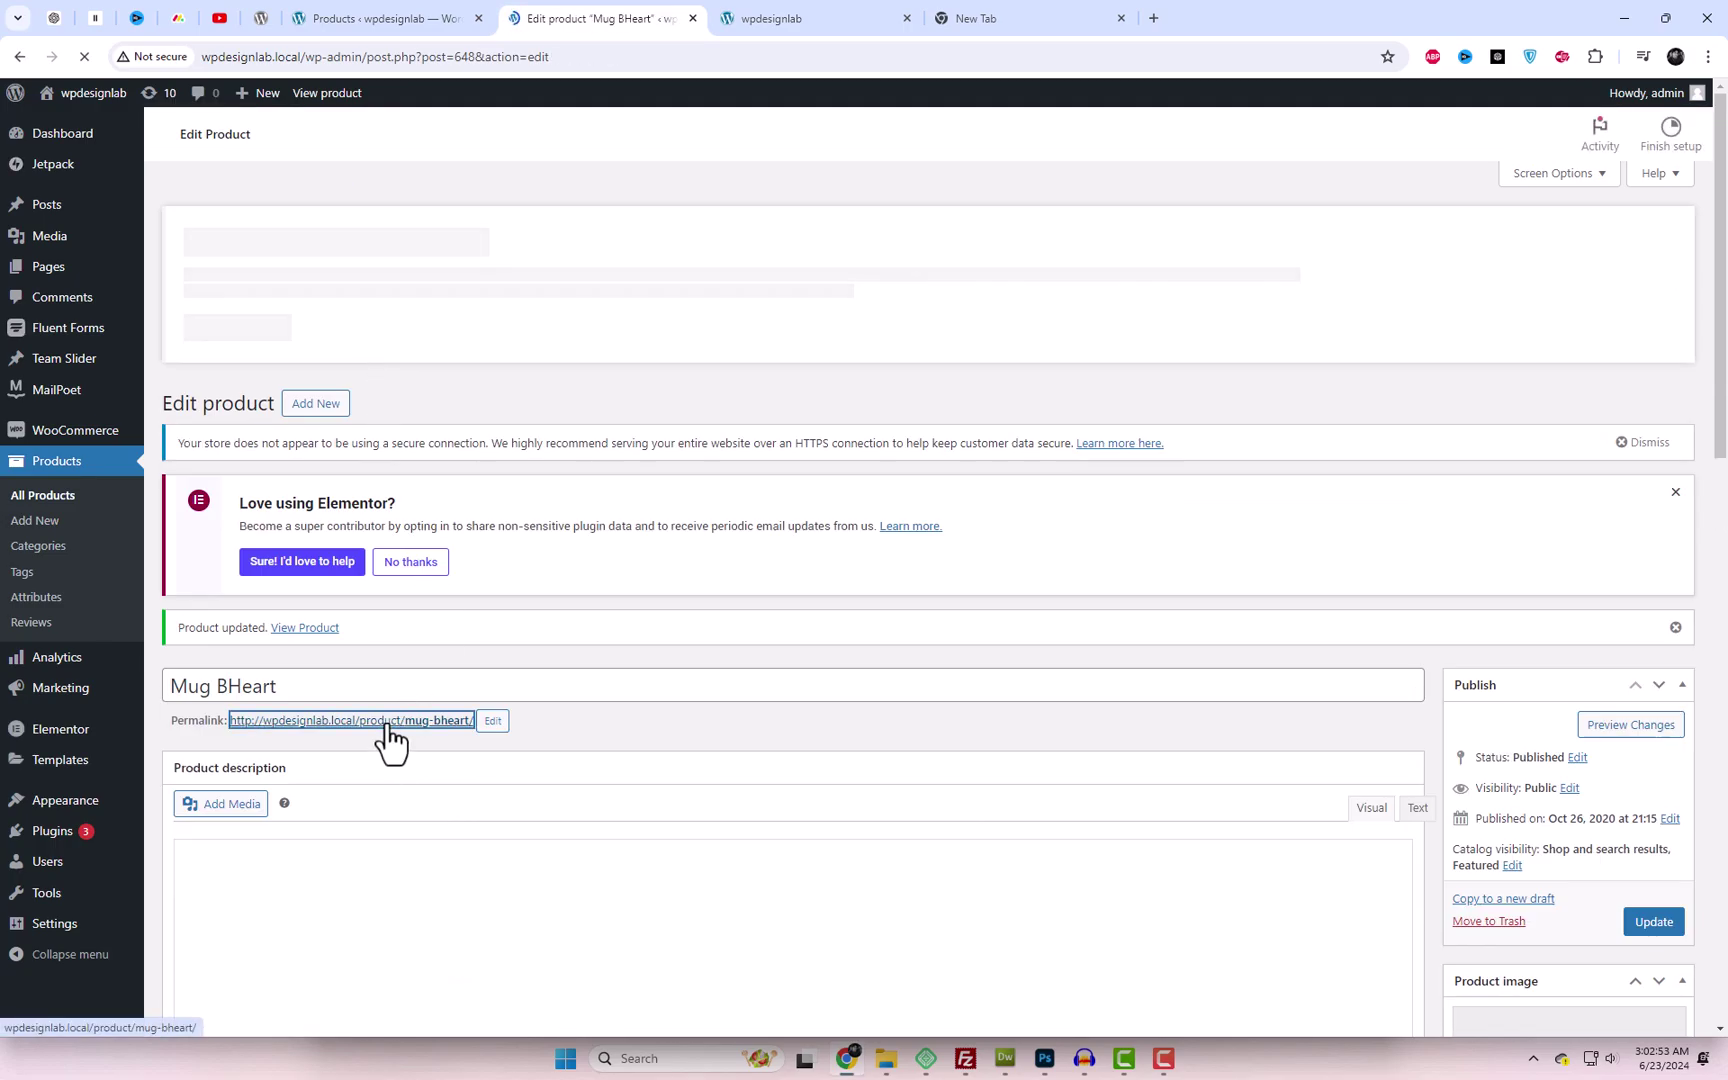
pyautogui.click(435, 737)
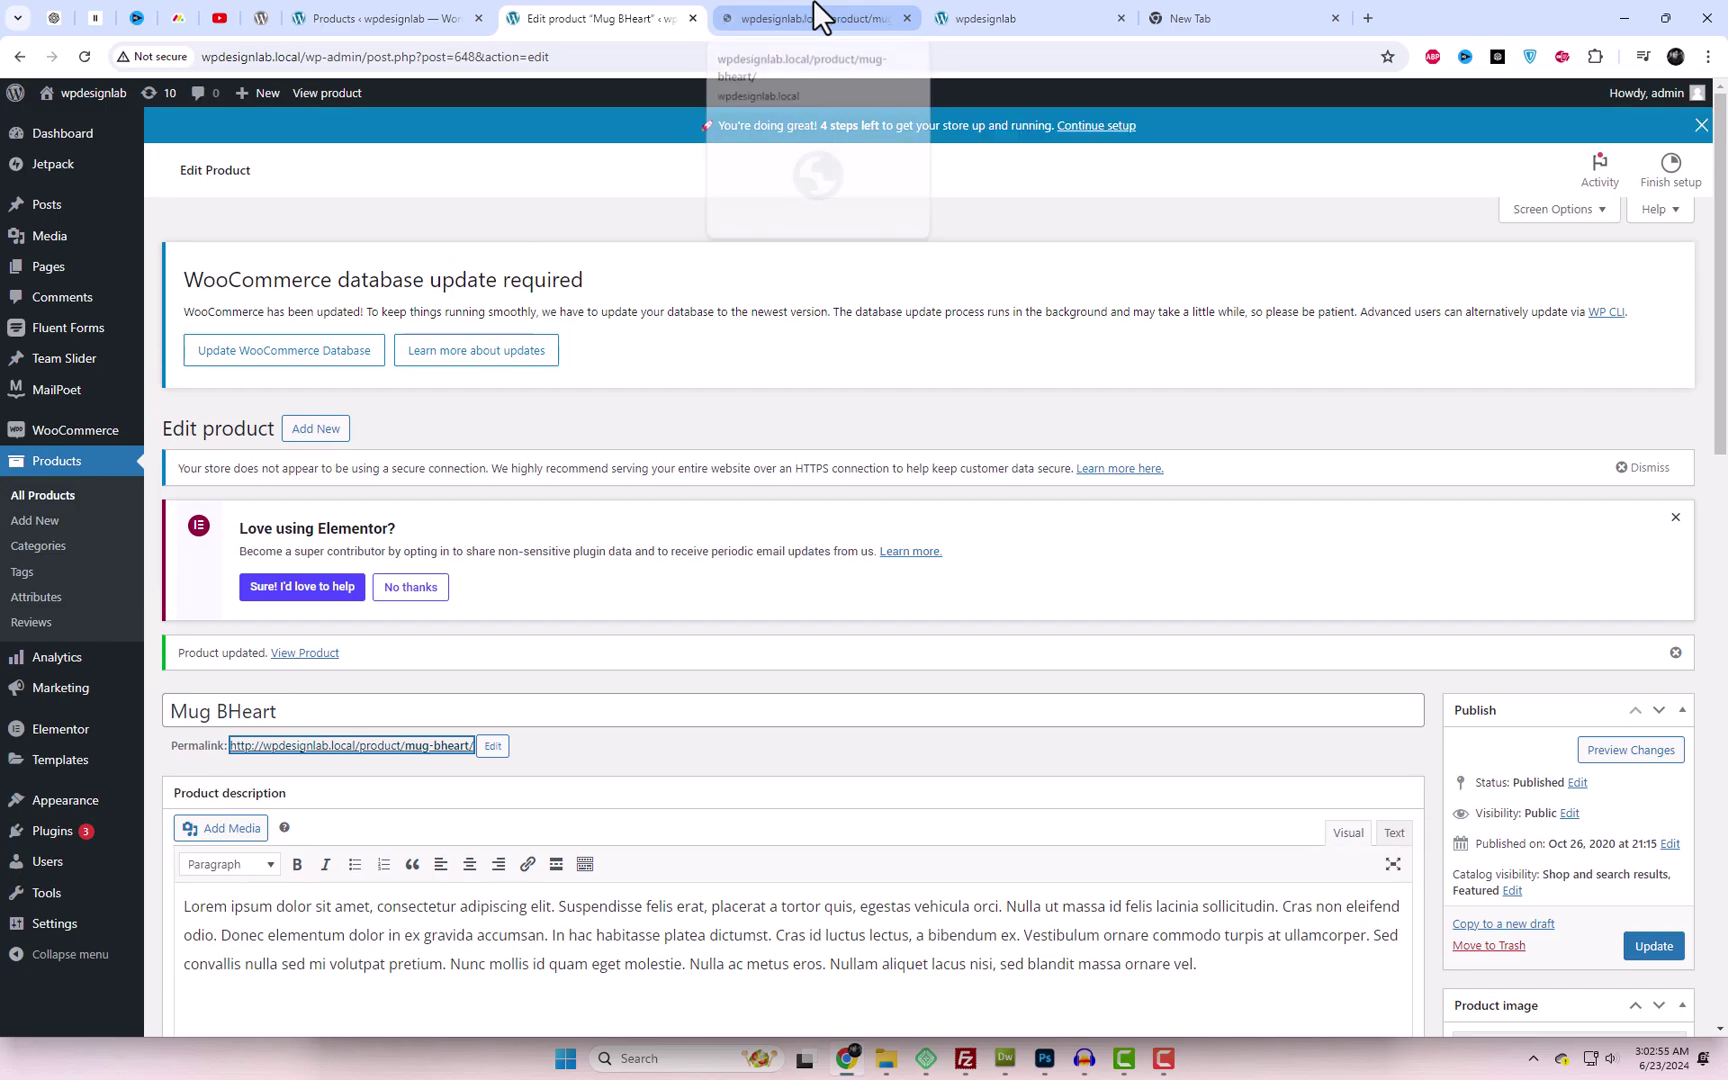
pyautogui.click(818, 15)
# Raise the mug's order quantity step by step to 6 to check how the tiered price responds.
pyautogui.scroll(-2, 1497, 480)
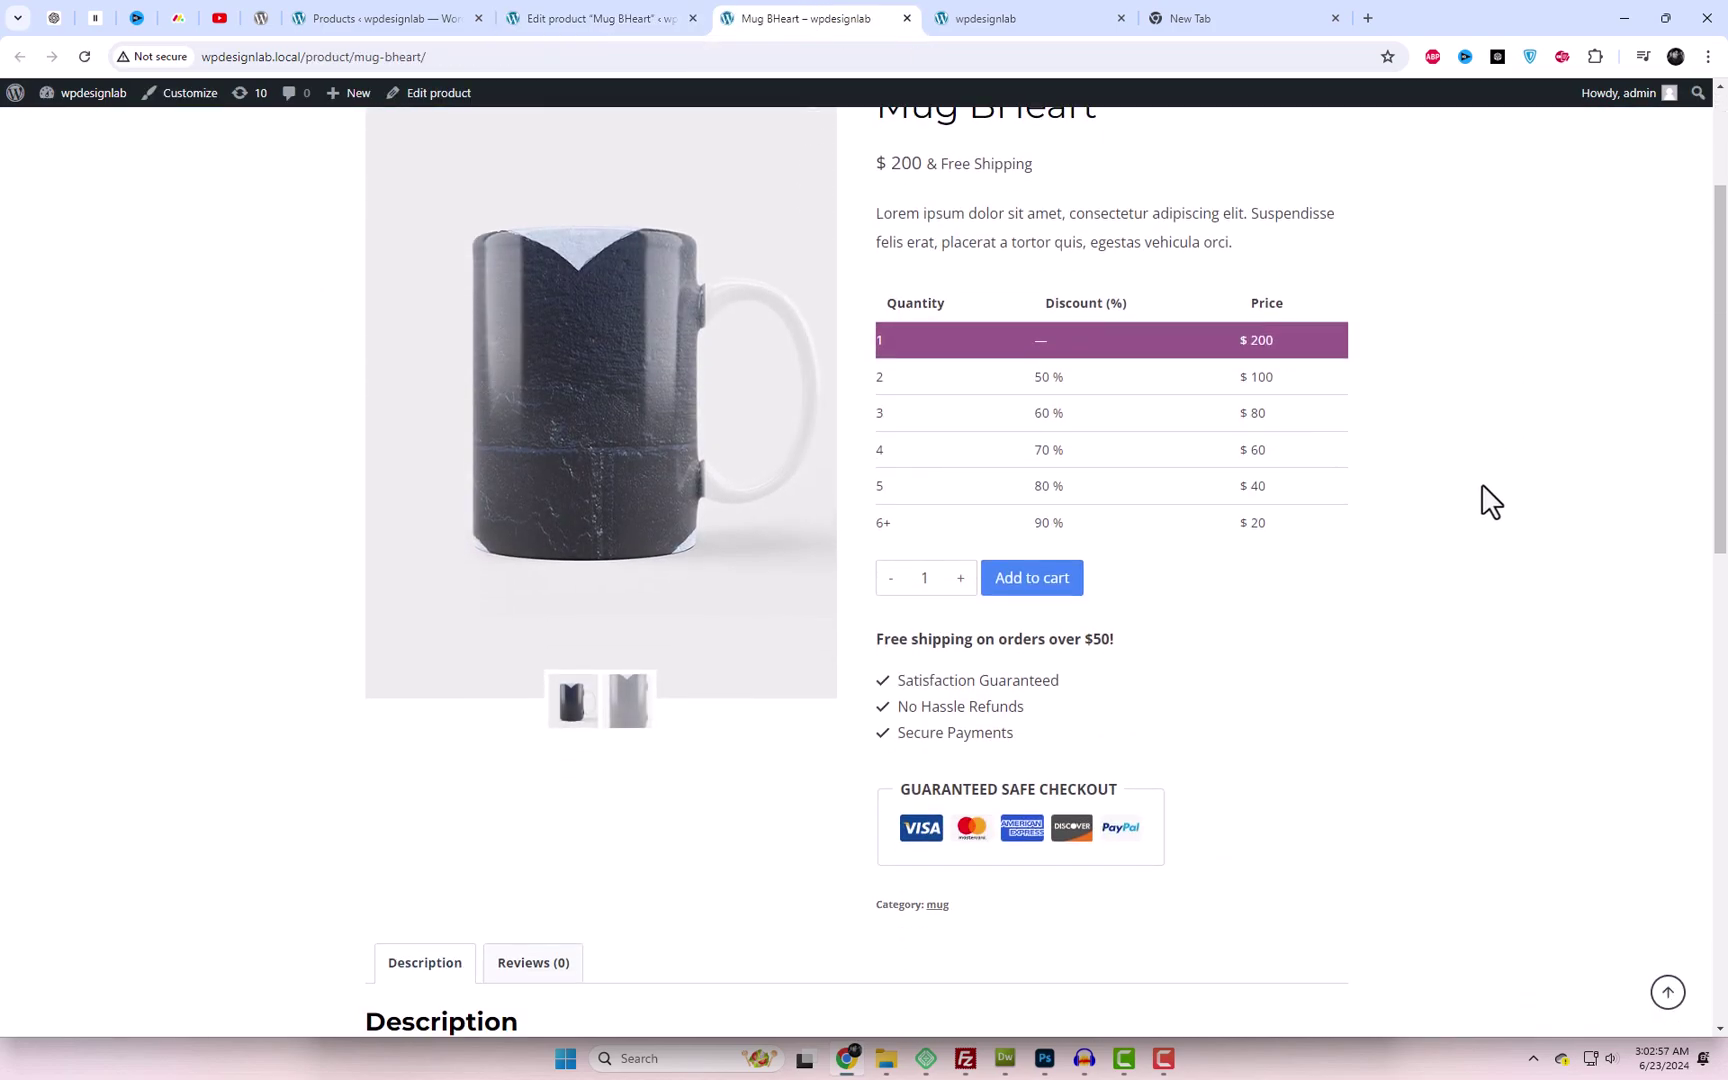
pyautogui.scroll(1, 1185, 535)
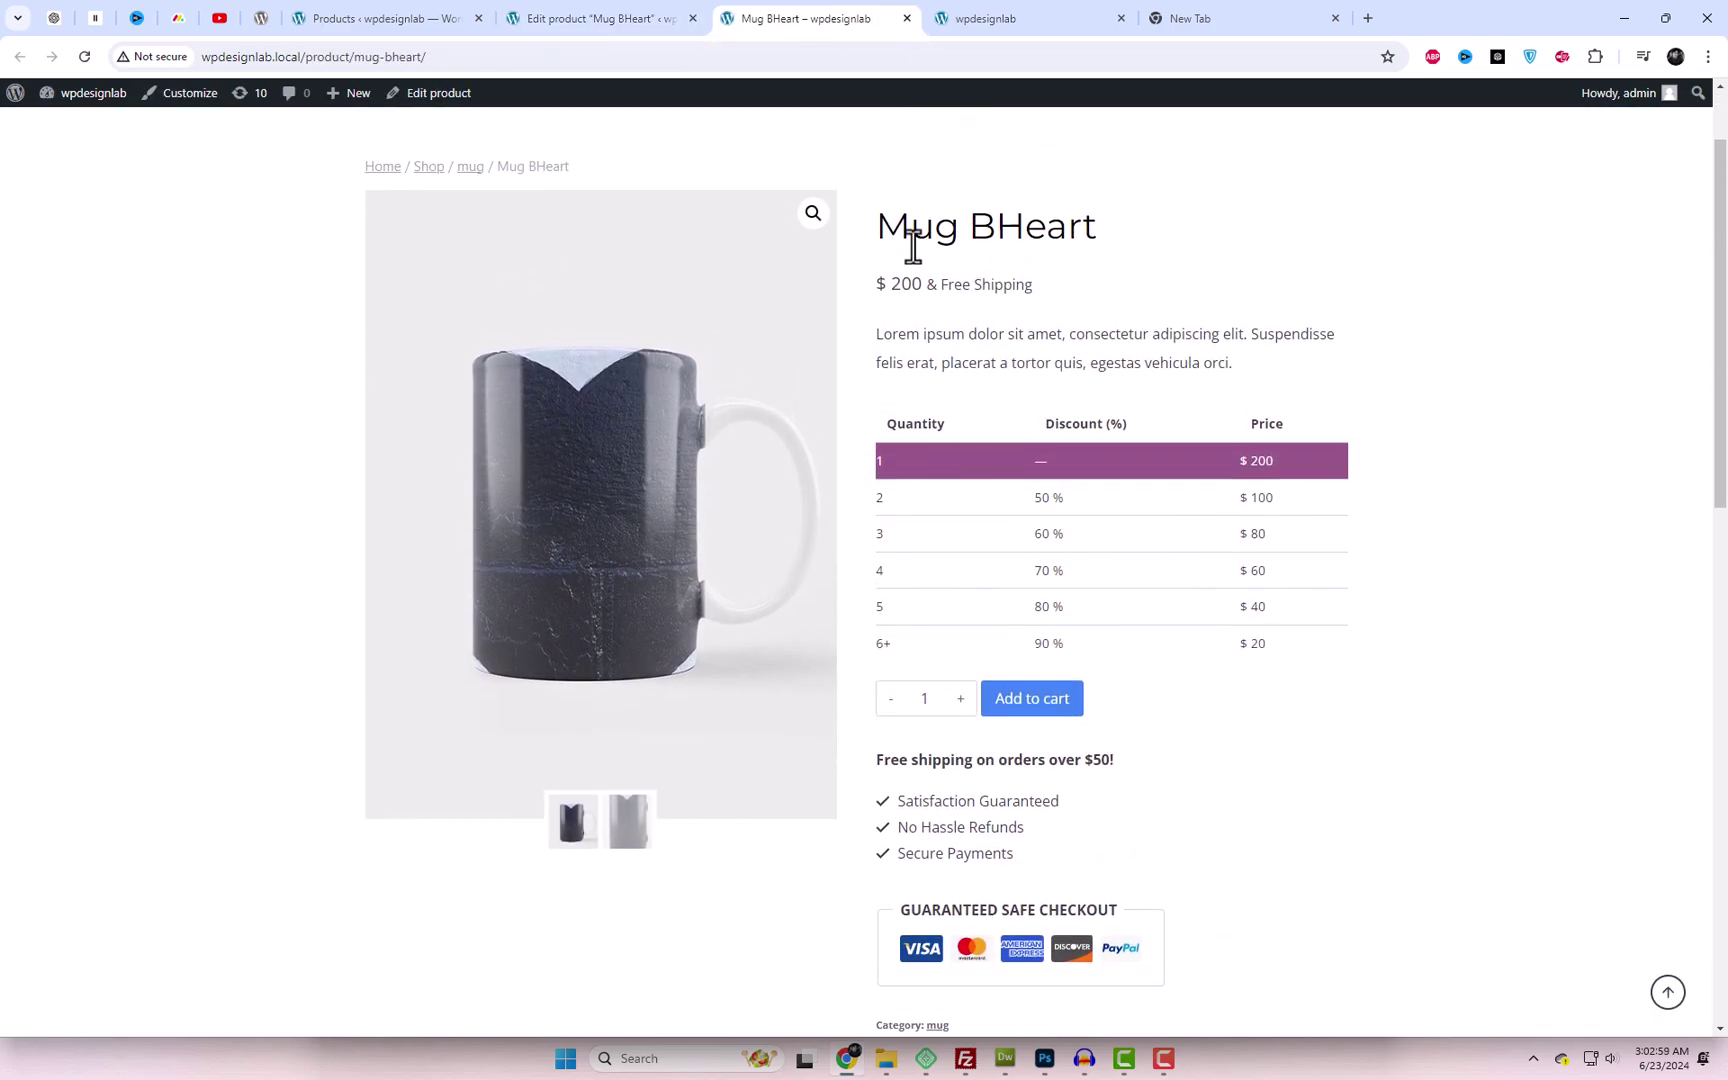
pyautogui.click(960, 699)
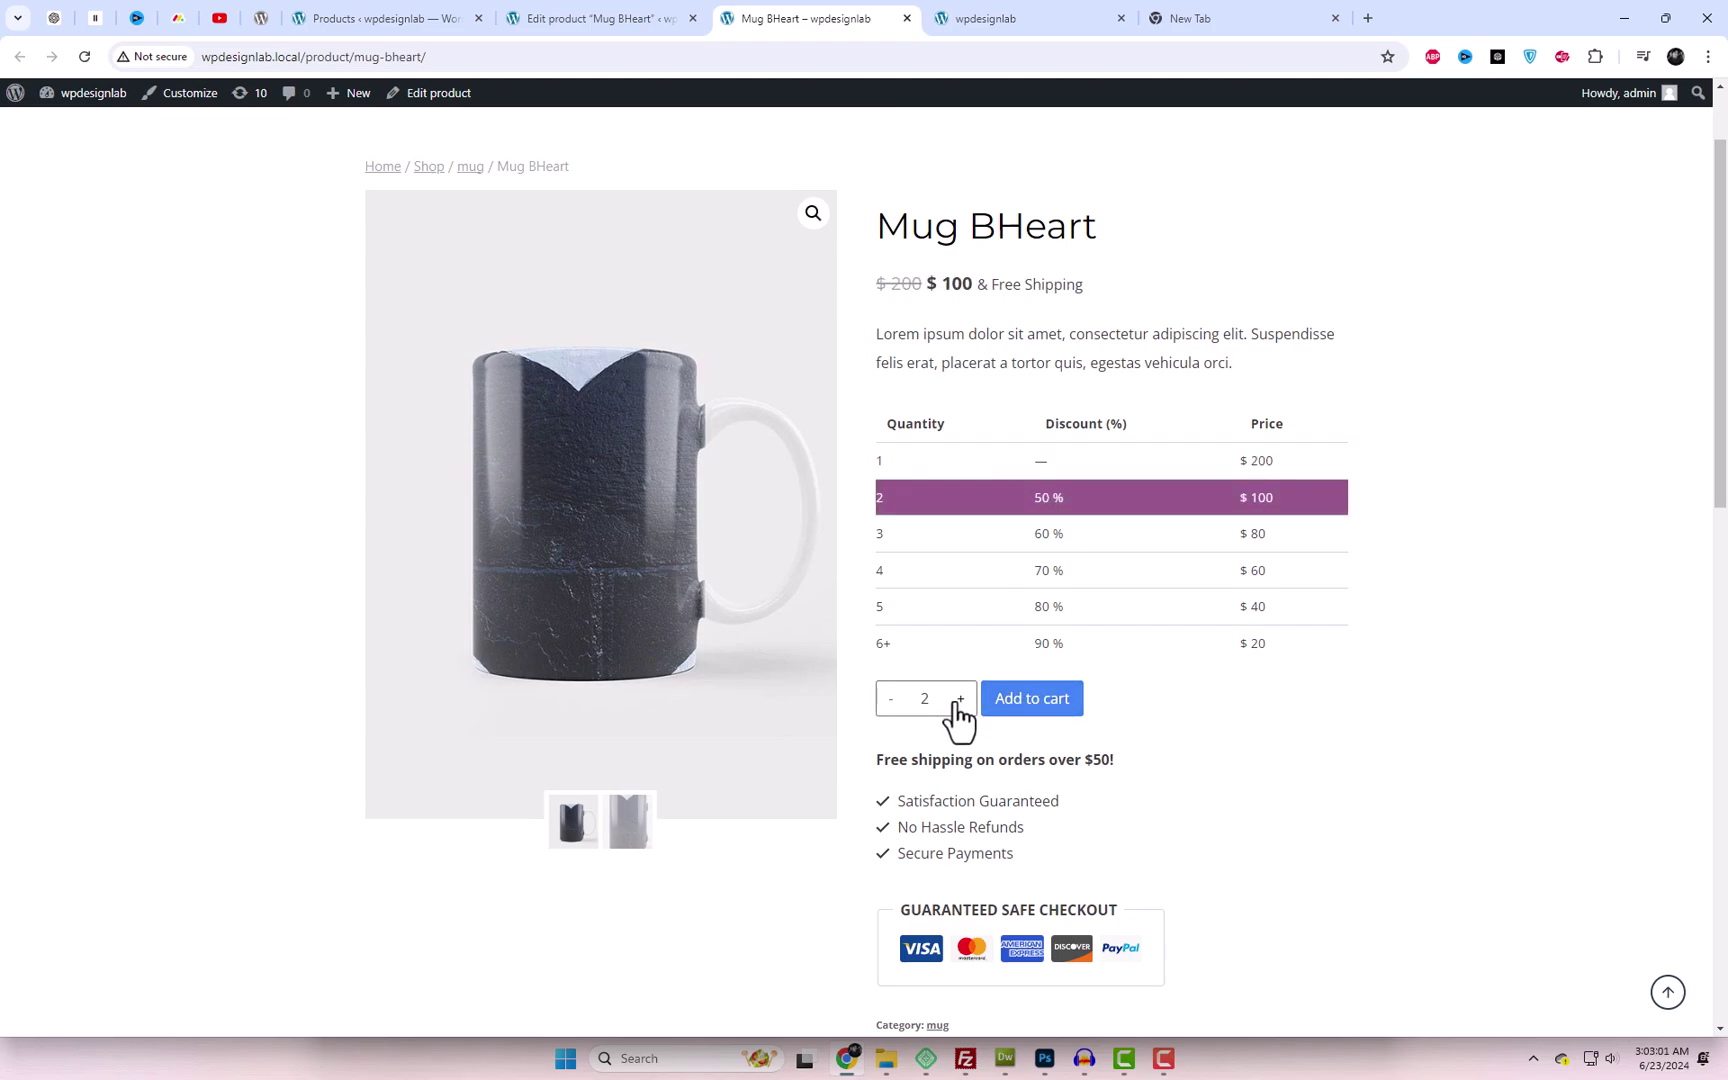
pyautogui.click(960, 699)
pyautogui.click(960, 699)
pyautogui.click(960, 699)
pyautogui.click(960, 699)
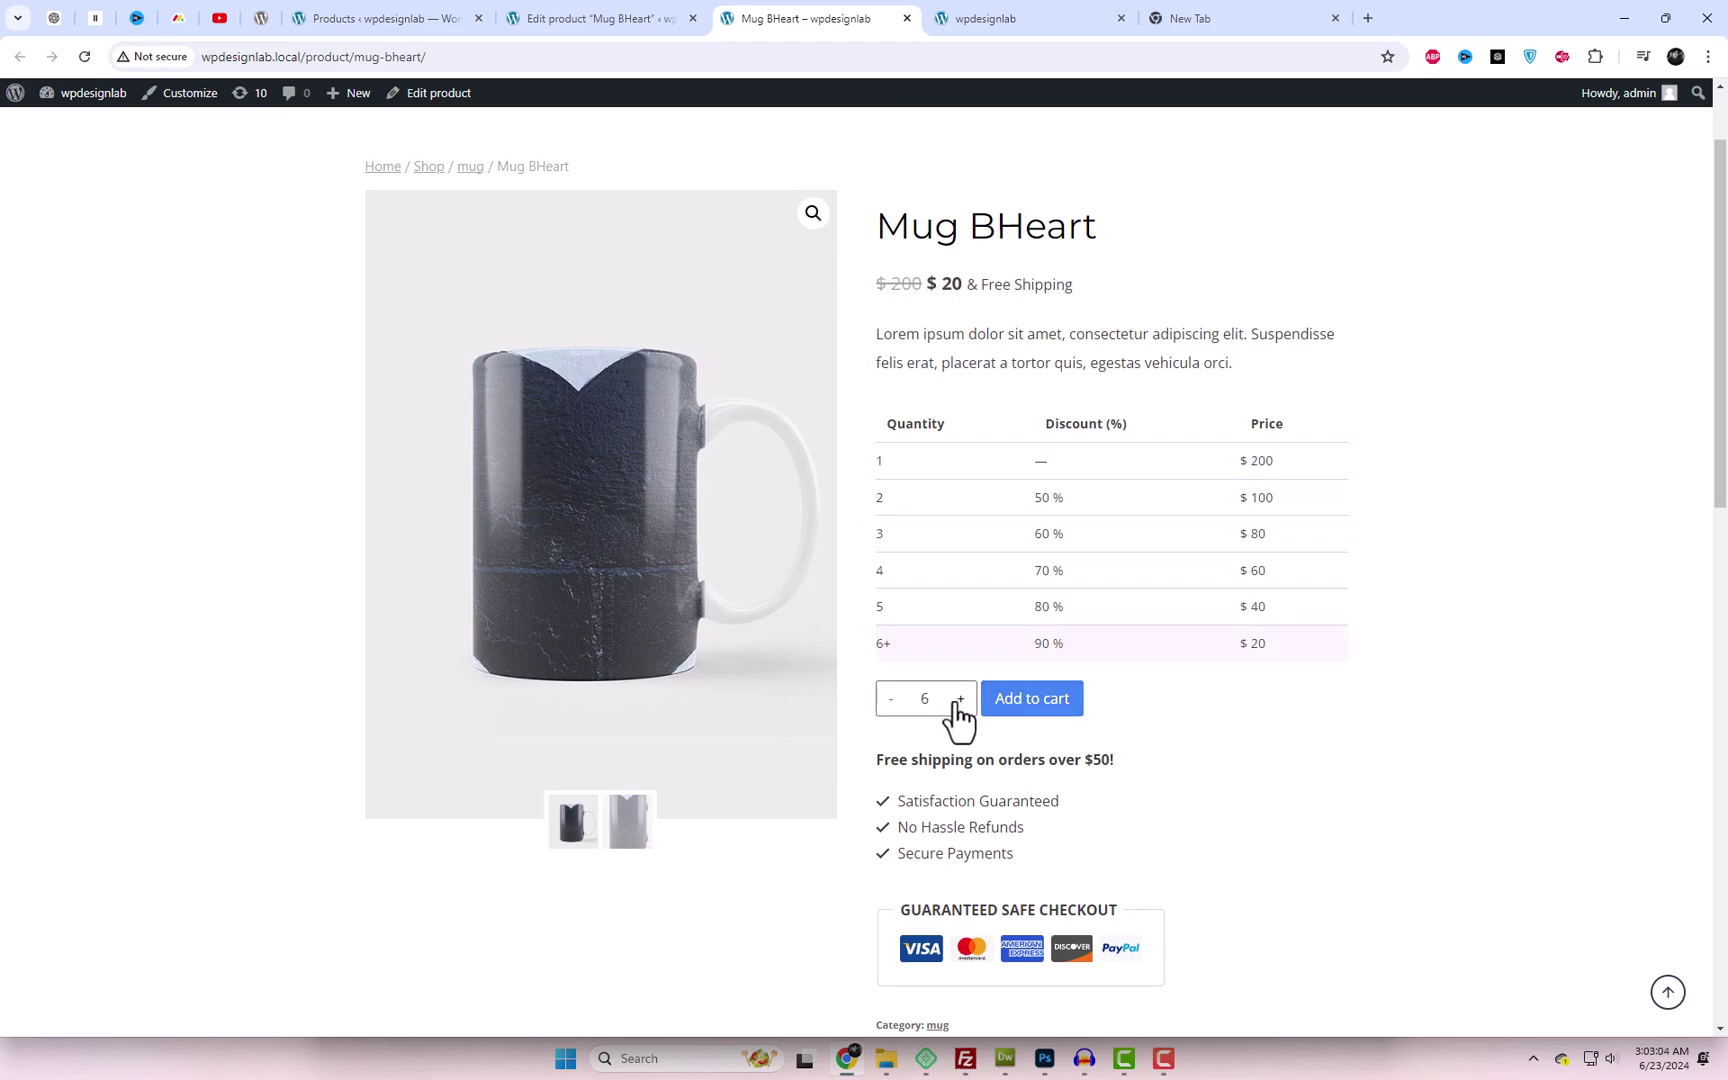
# Check the displayed Mug BHeart price with the order quantity lowered to 5 and raised back to 6.
pyautogui.click(890, 700)
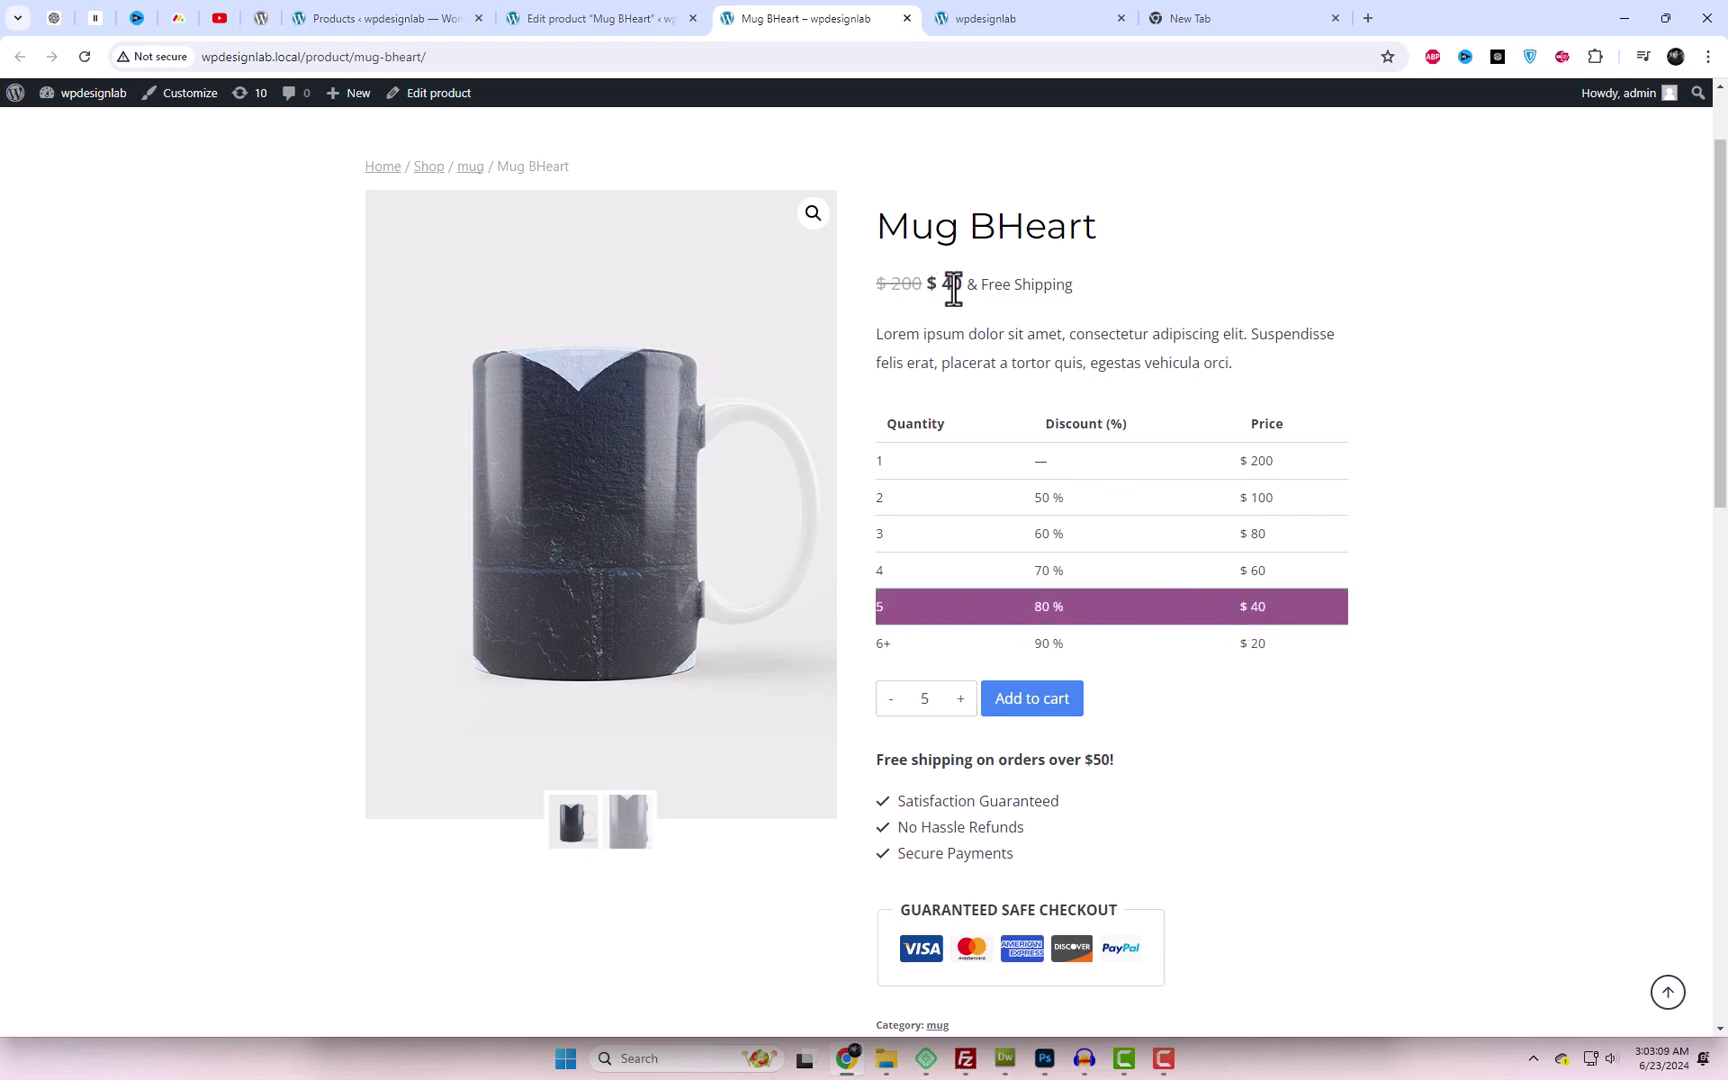
pyautogui.moveTo(925, 284); pyautogui.dragTo(971, 286)
pyautogui.click(1305, 313)
pyautogui.click(960, 699)
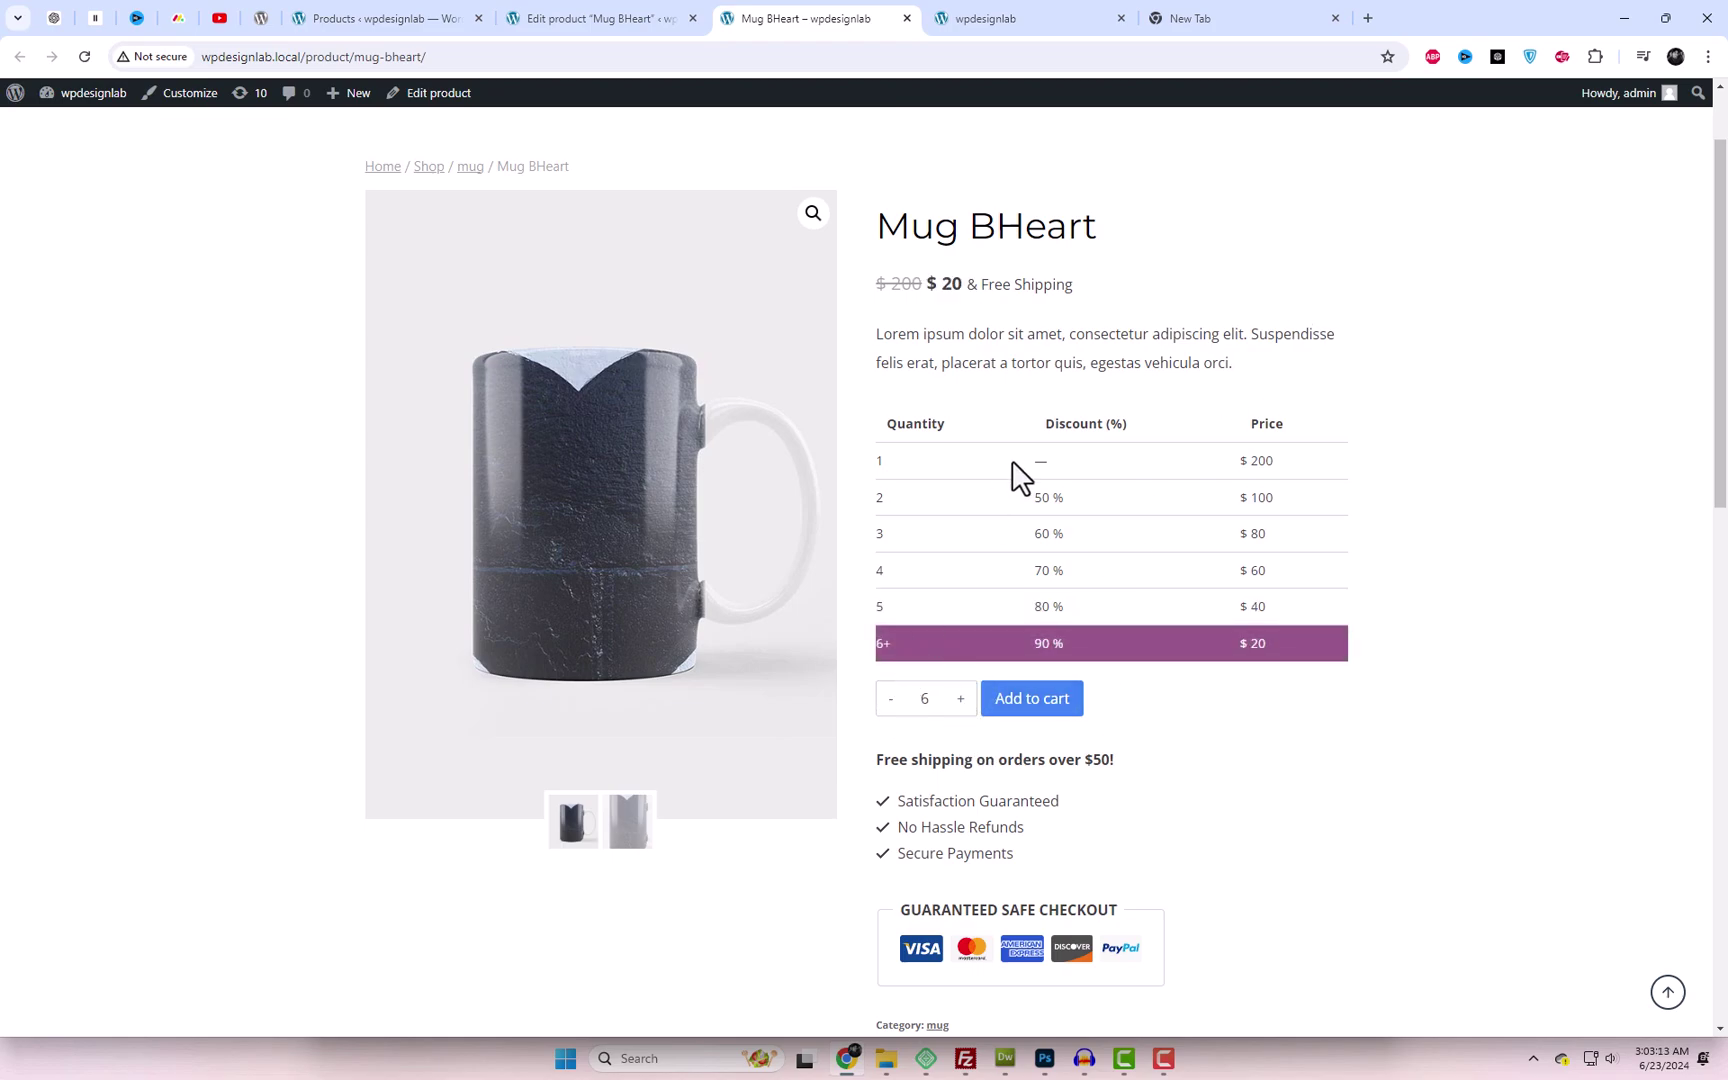
pyautogui.moveTo(927, 285); pyautogui.dragTo(956, 285)
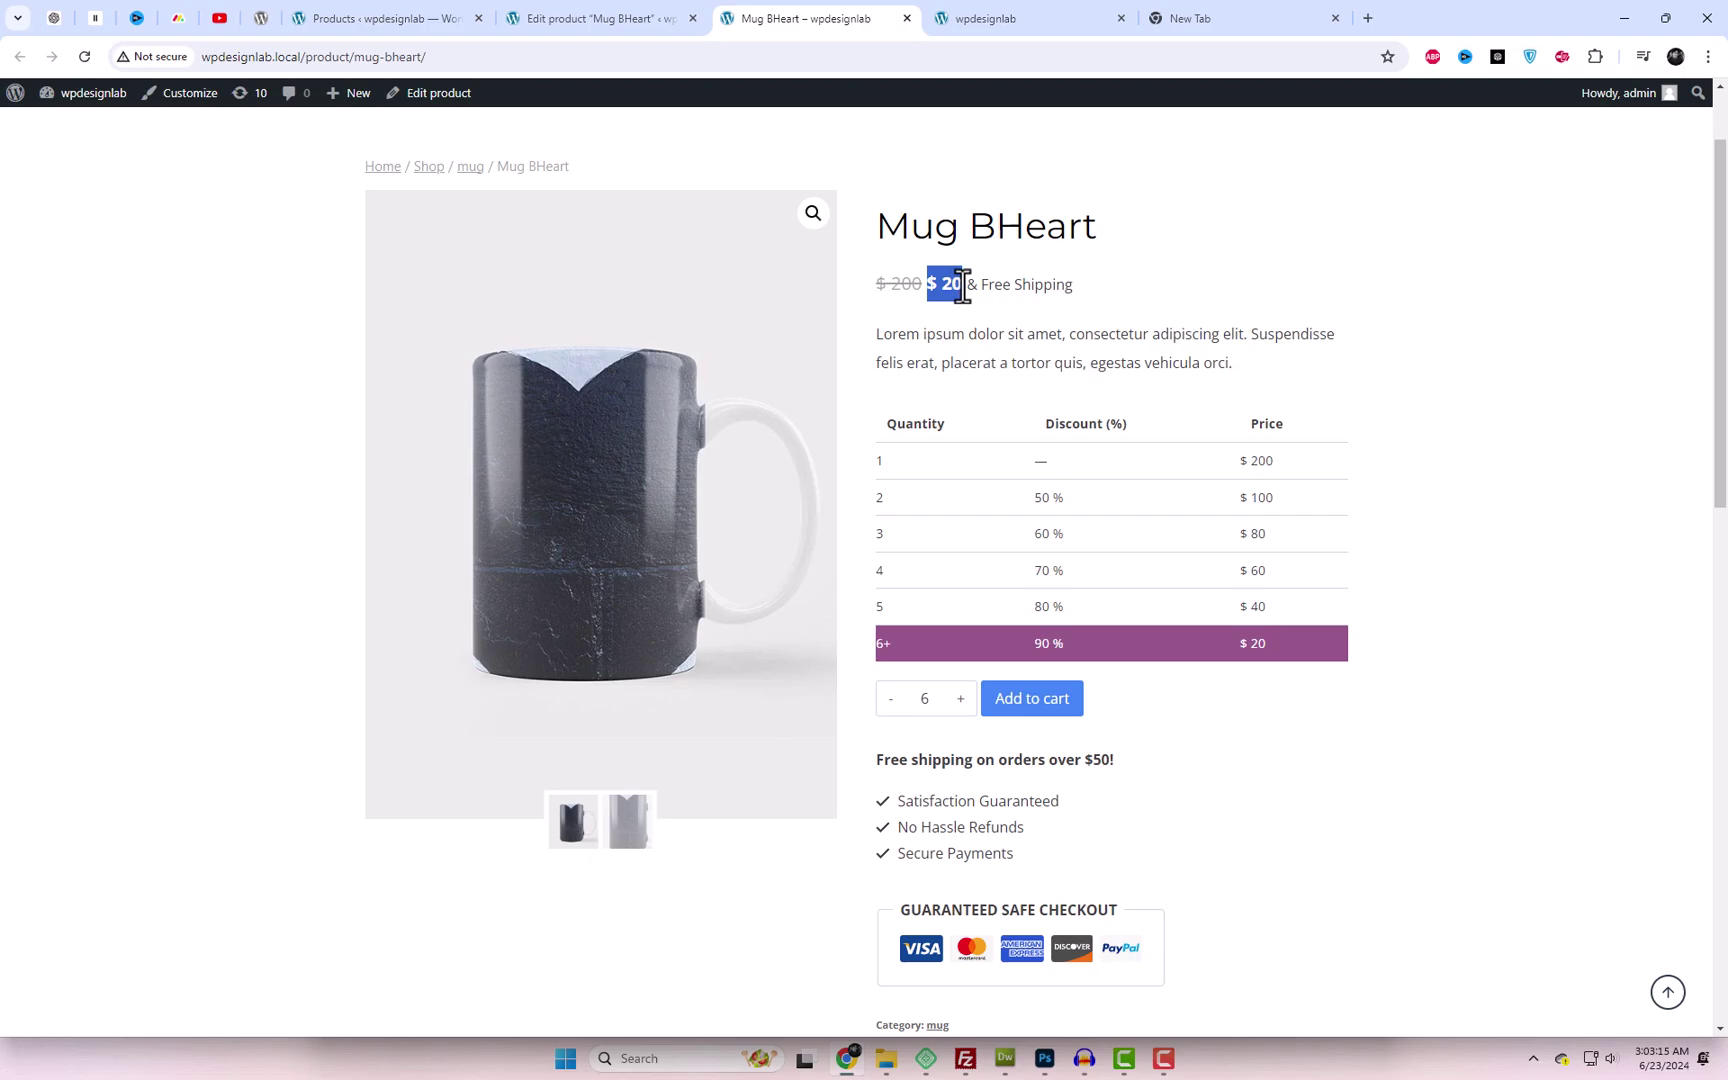
pyautogui.click(1275, 327)
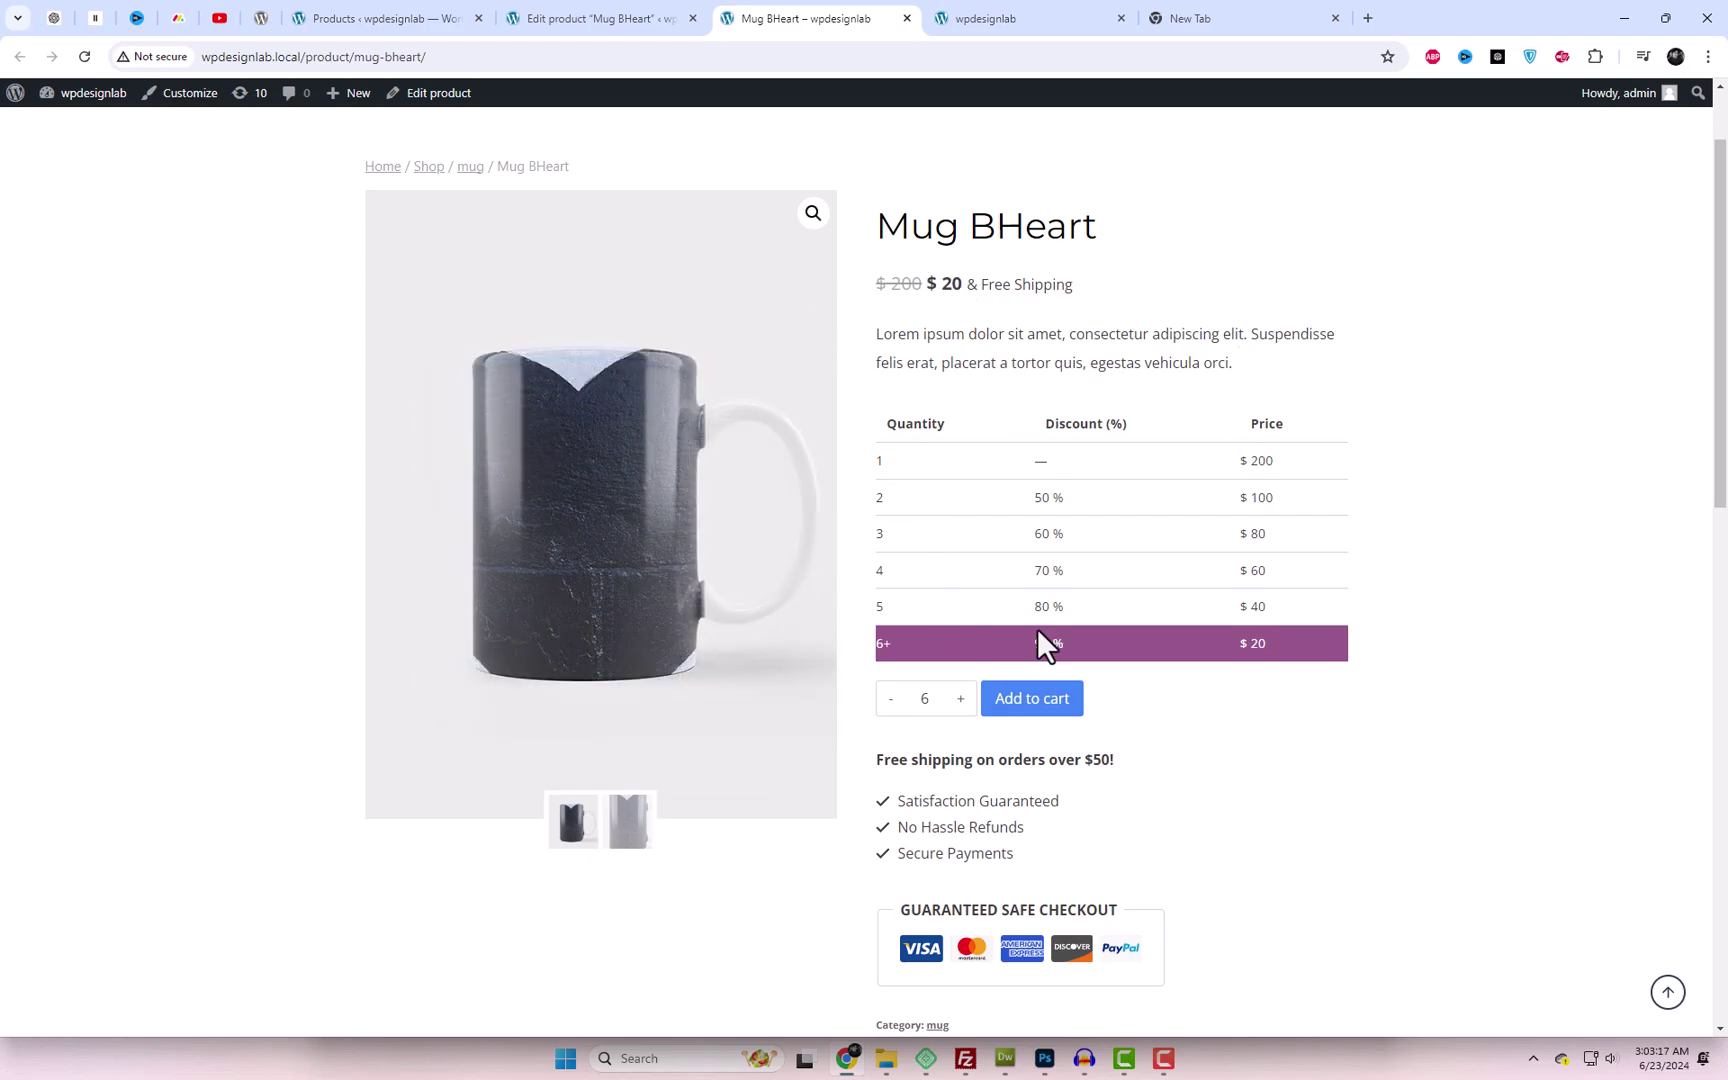
# Open the WooCommerce settings in a new browser tab and go to the Tiered Pricing settings.
pyautogui.click(428, 16)
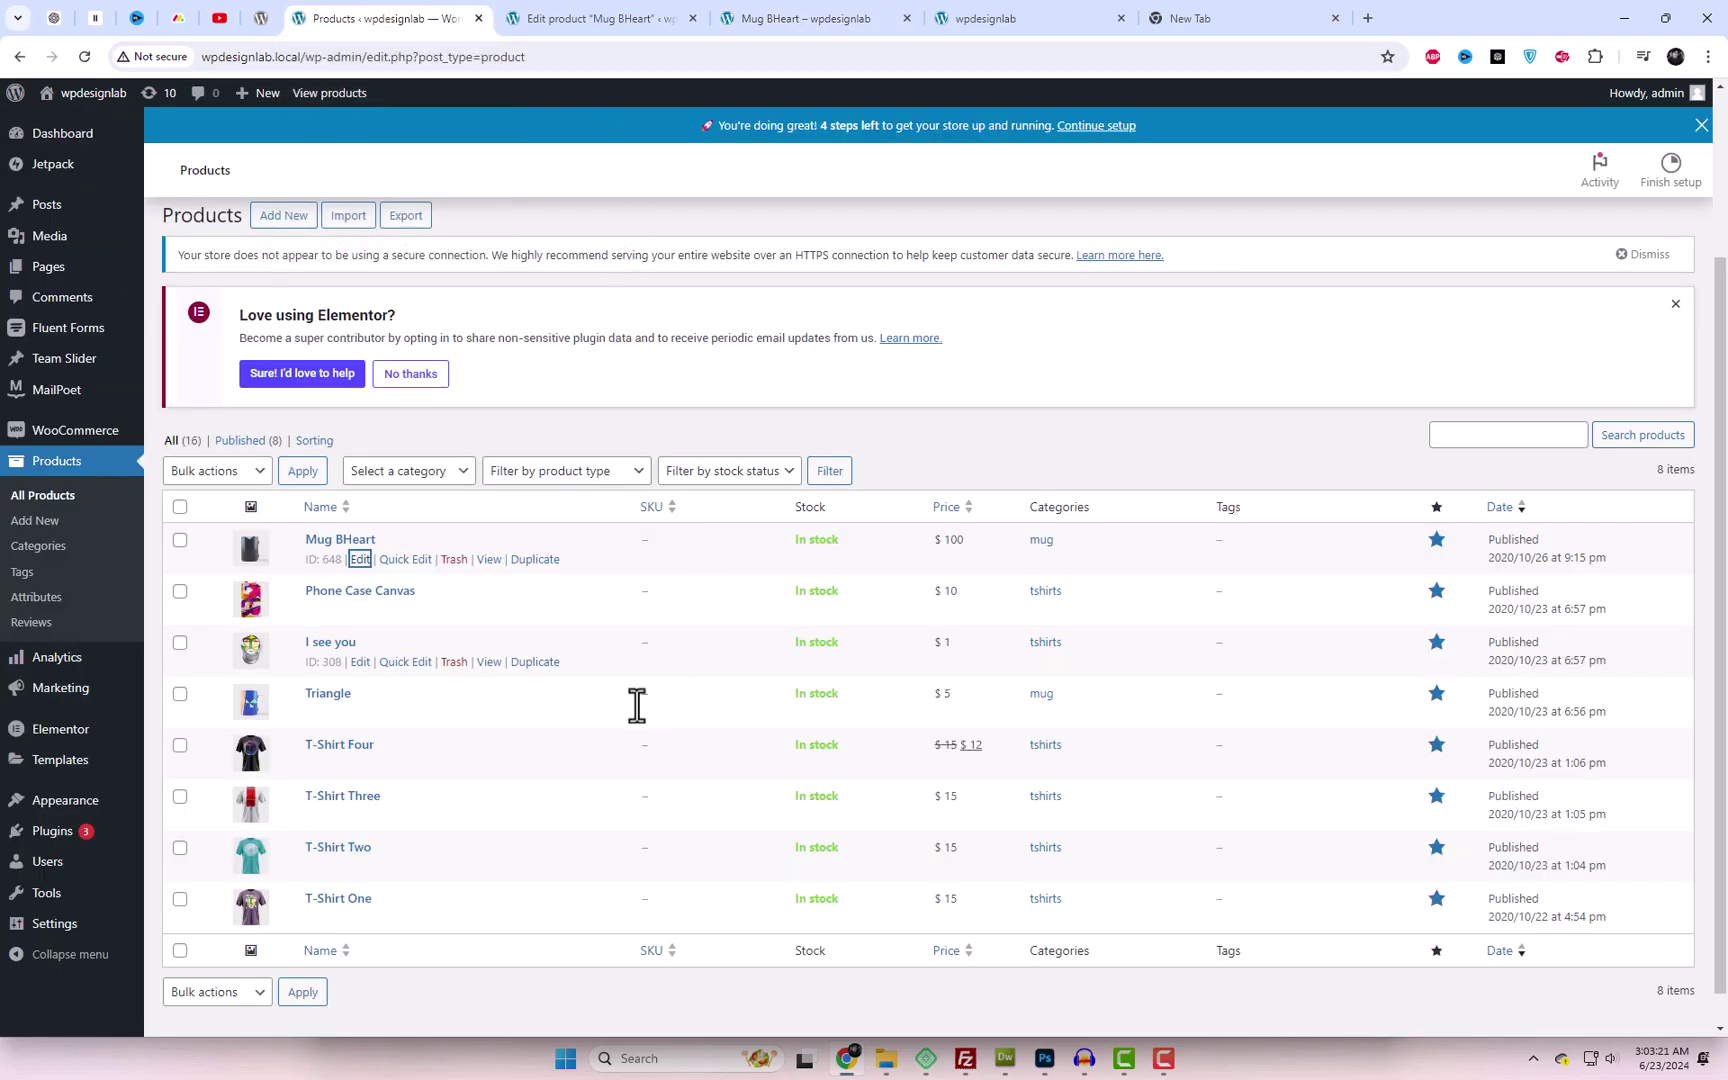
pyautogui.moveTo(75, 435)
pyautogui.rightClick(188, 566)
pyautogui.click(223, 572)
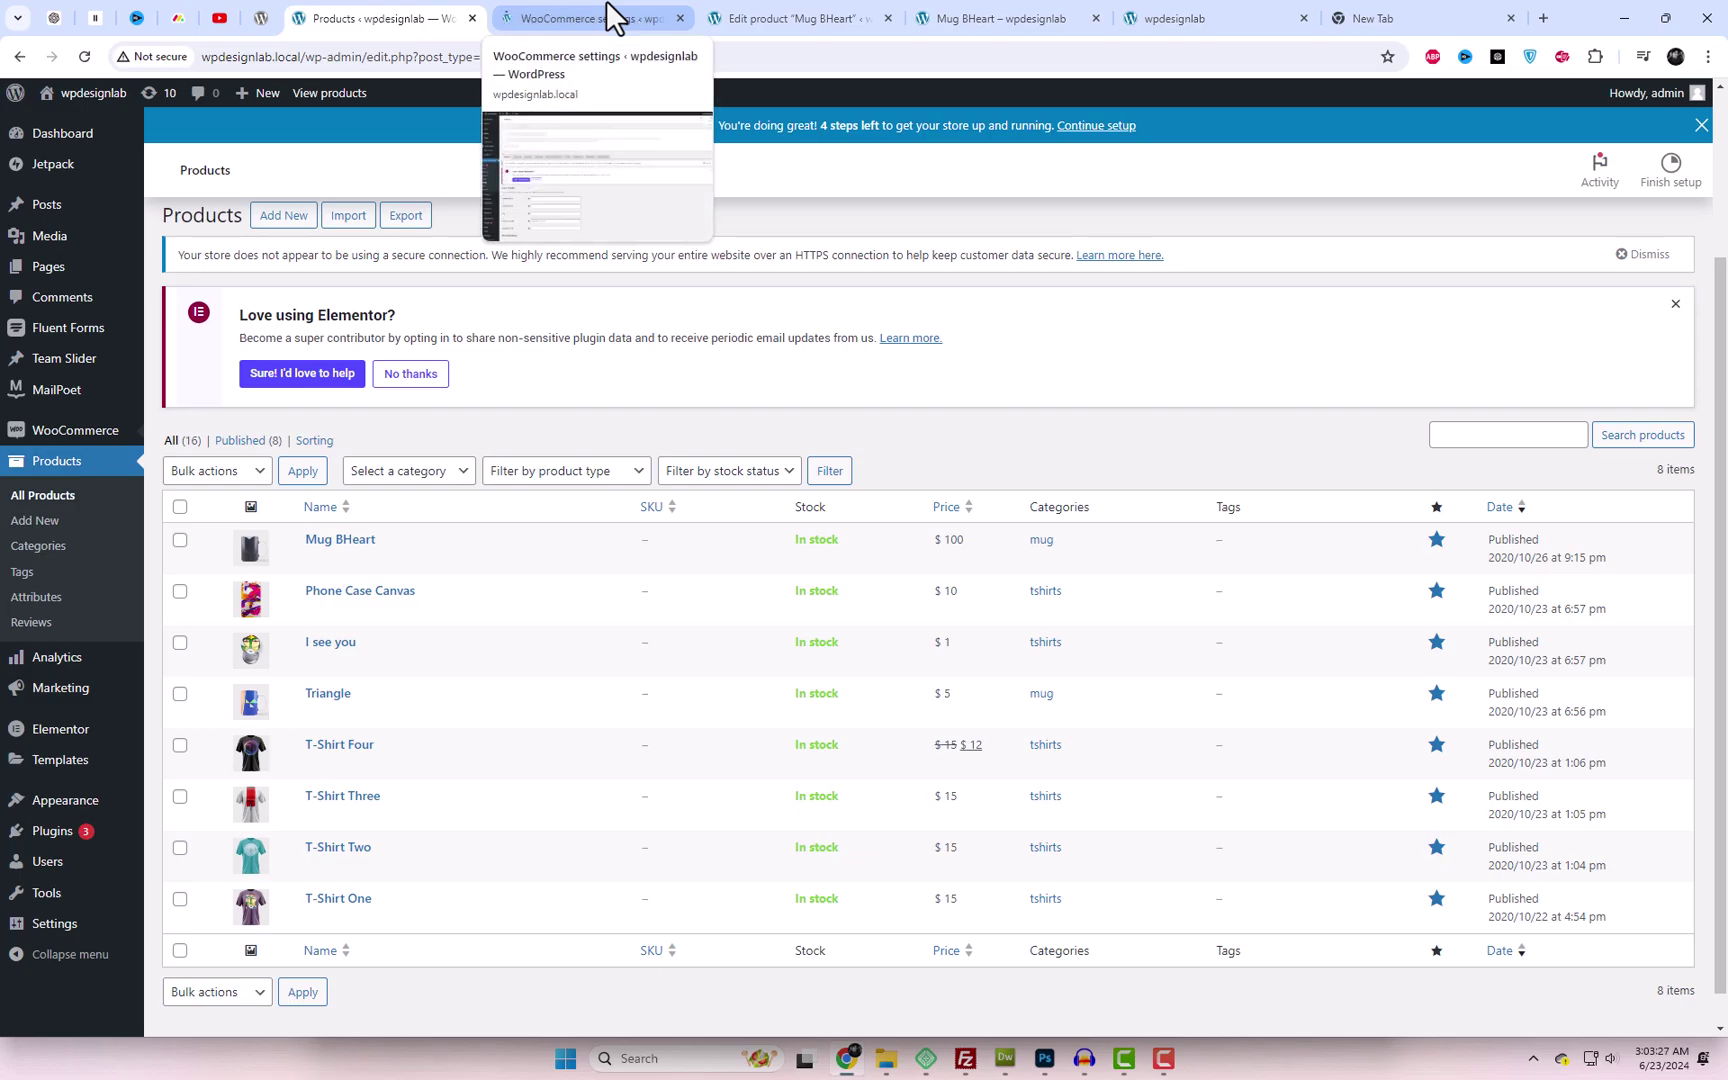
pyautogui.click(612, 17)
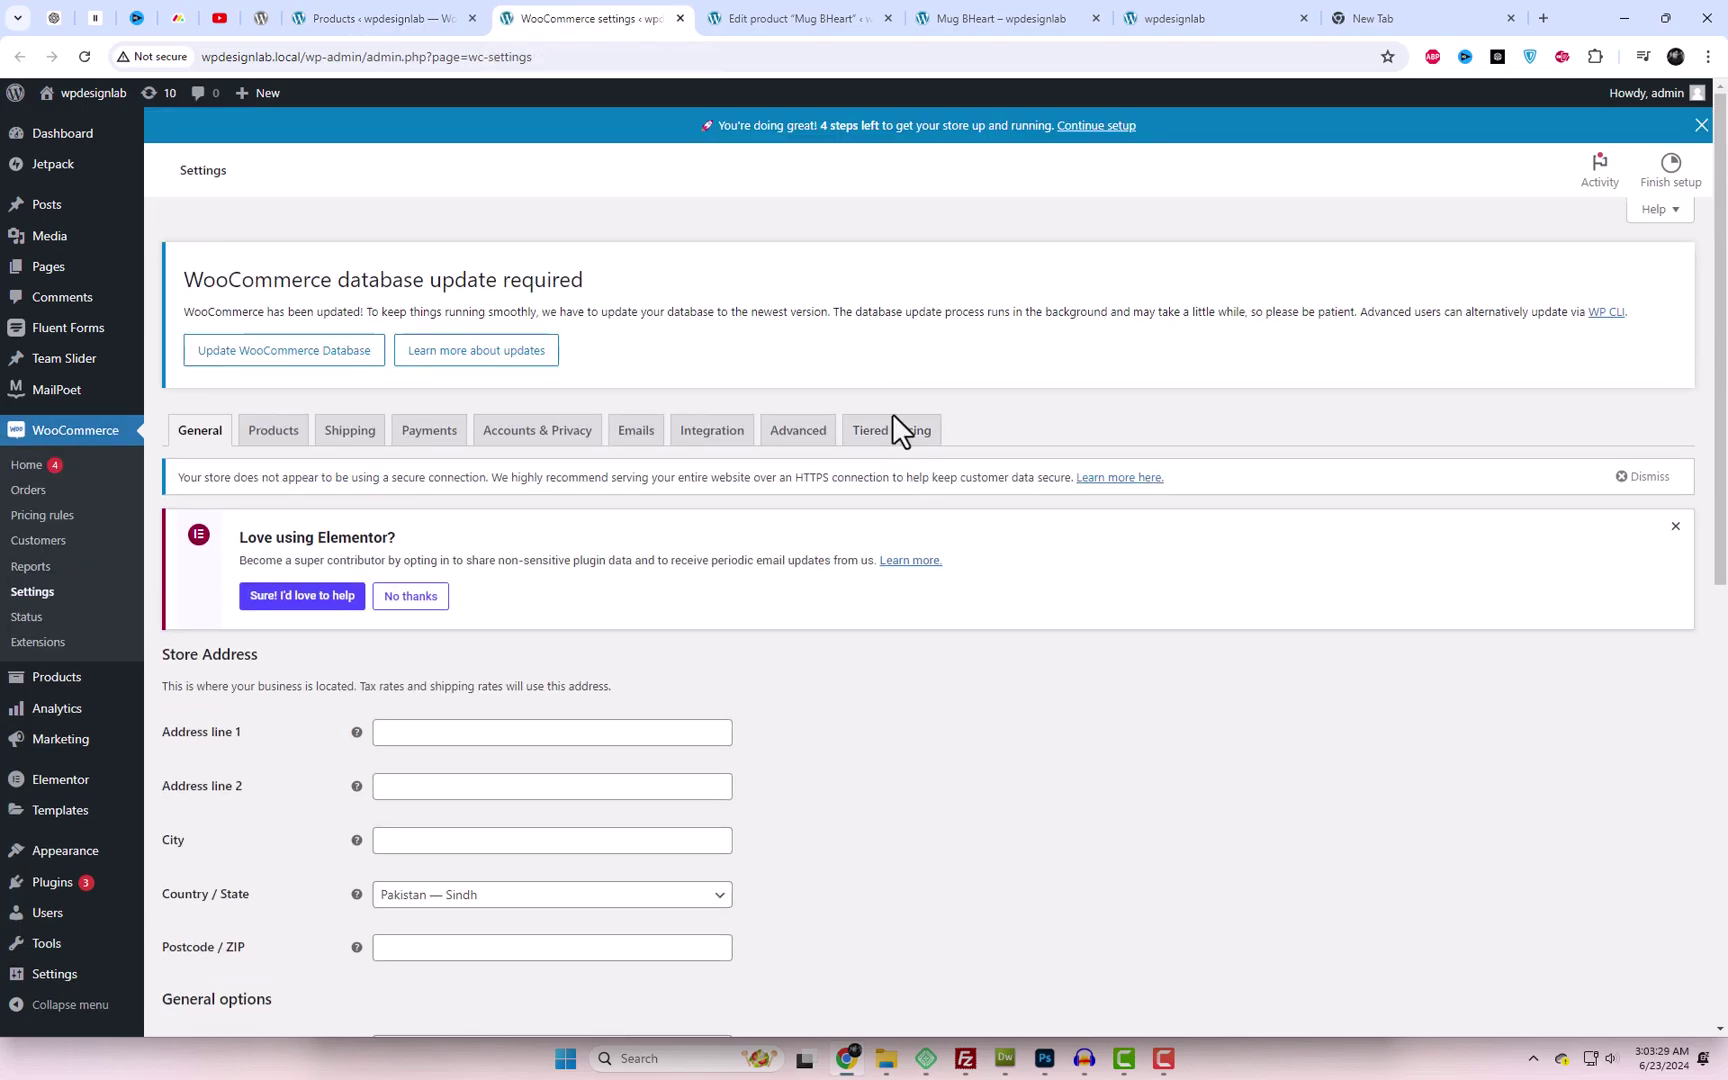
pyautogui.click(896, 429)
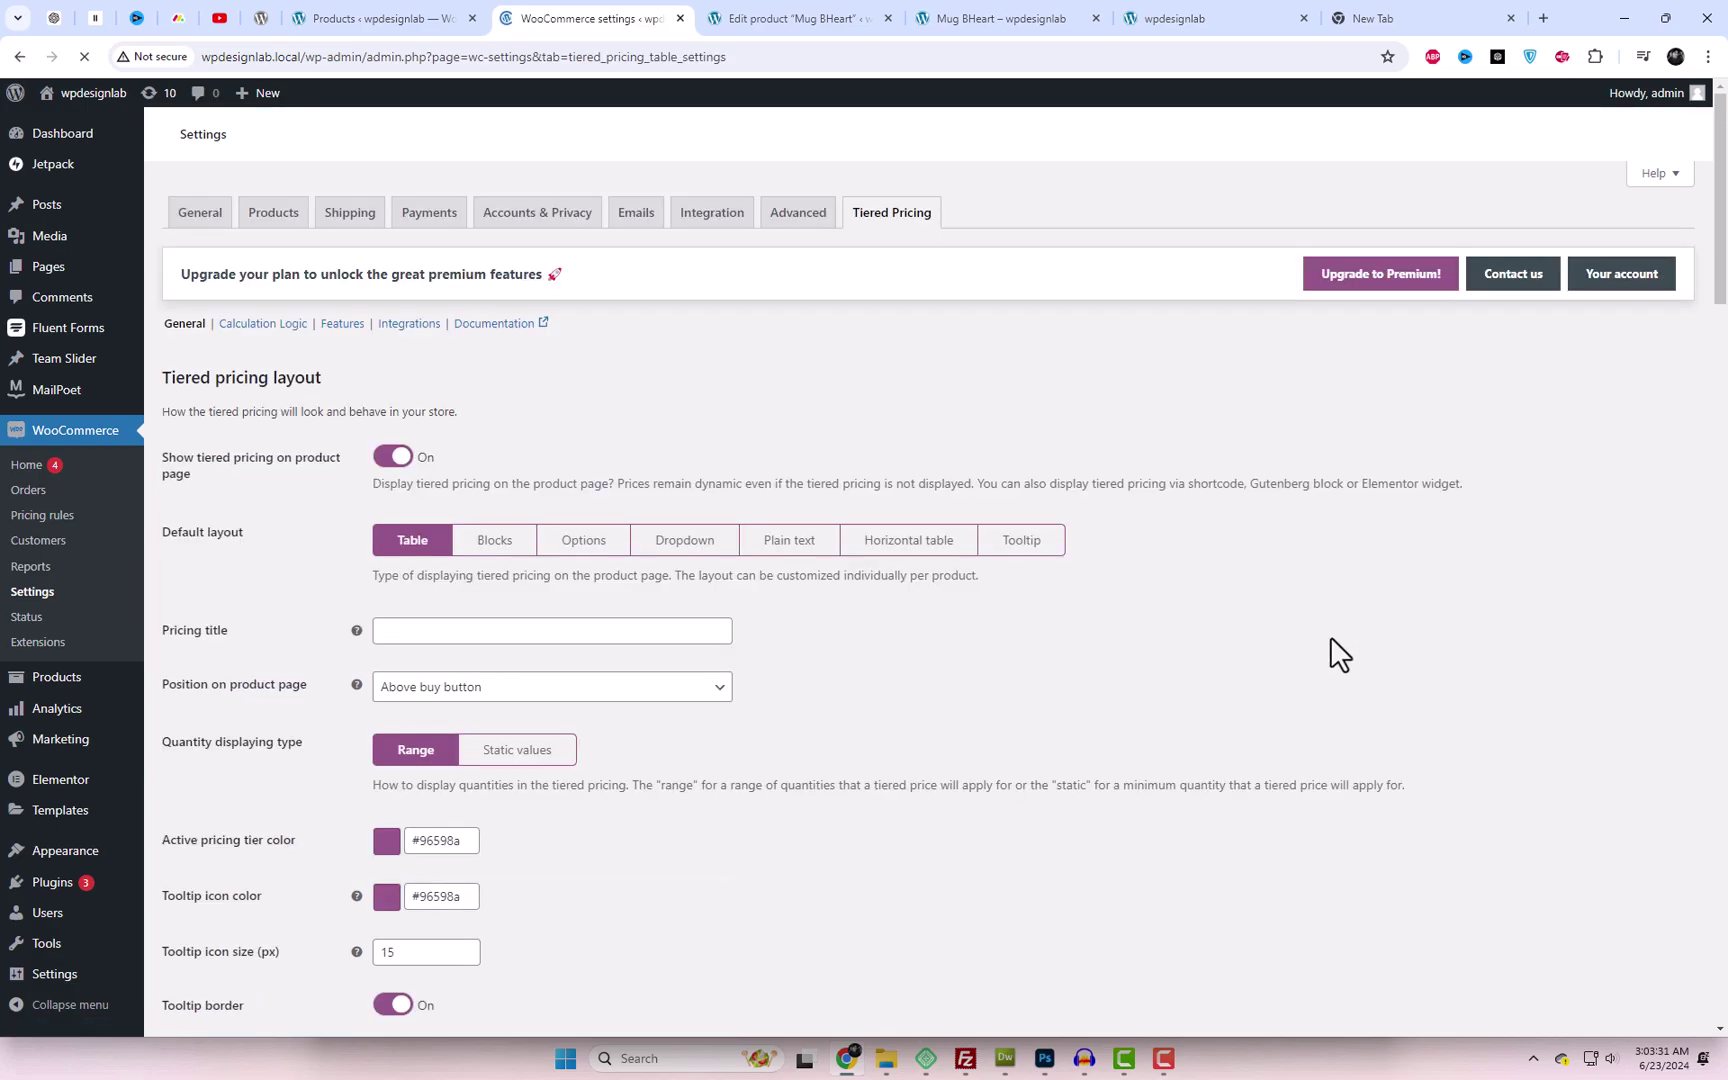
# Set the default tiered pricing layout to Blocks and look through the product page position options.
pyautogui.scroll(-5, 1330, 636)
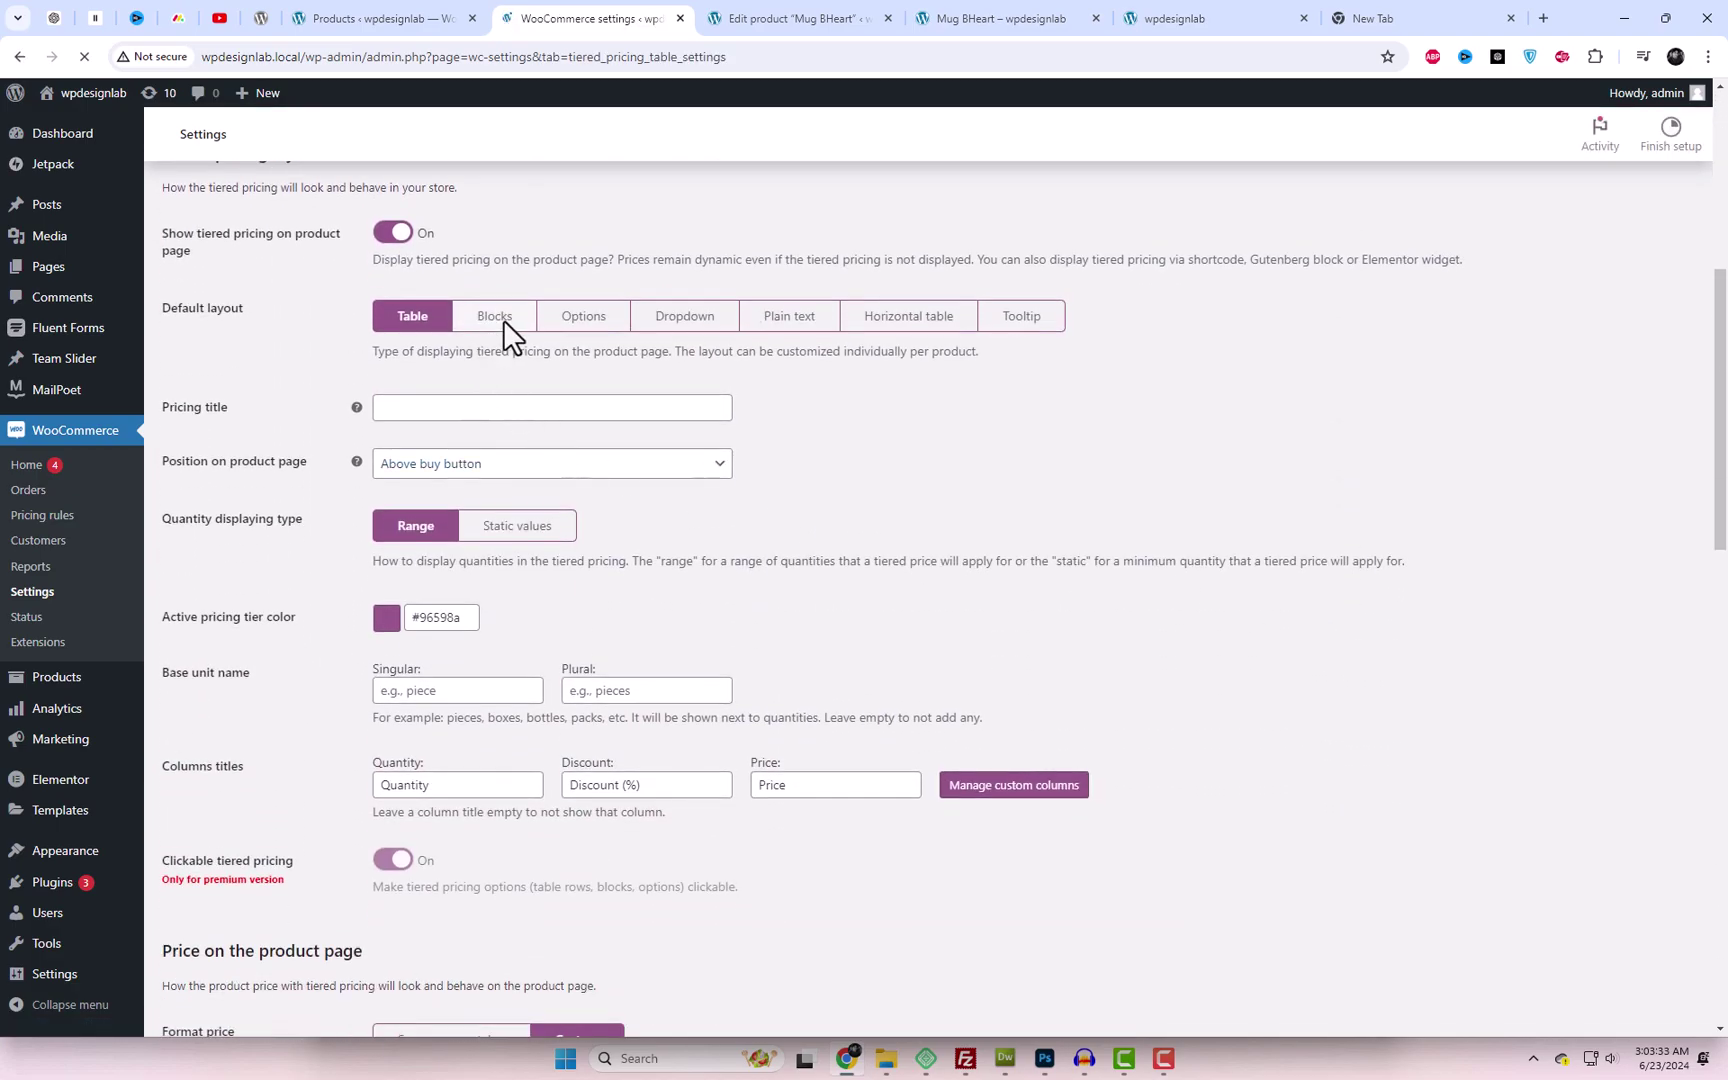
pyautogui.click(504, 318)
pyautogui.click(548, 470)
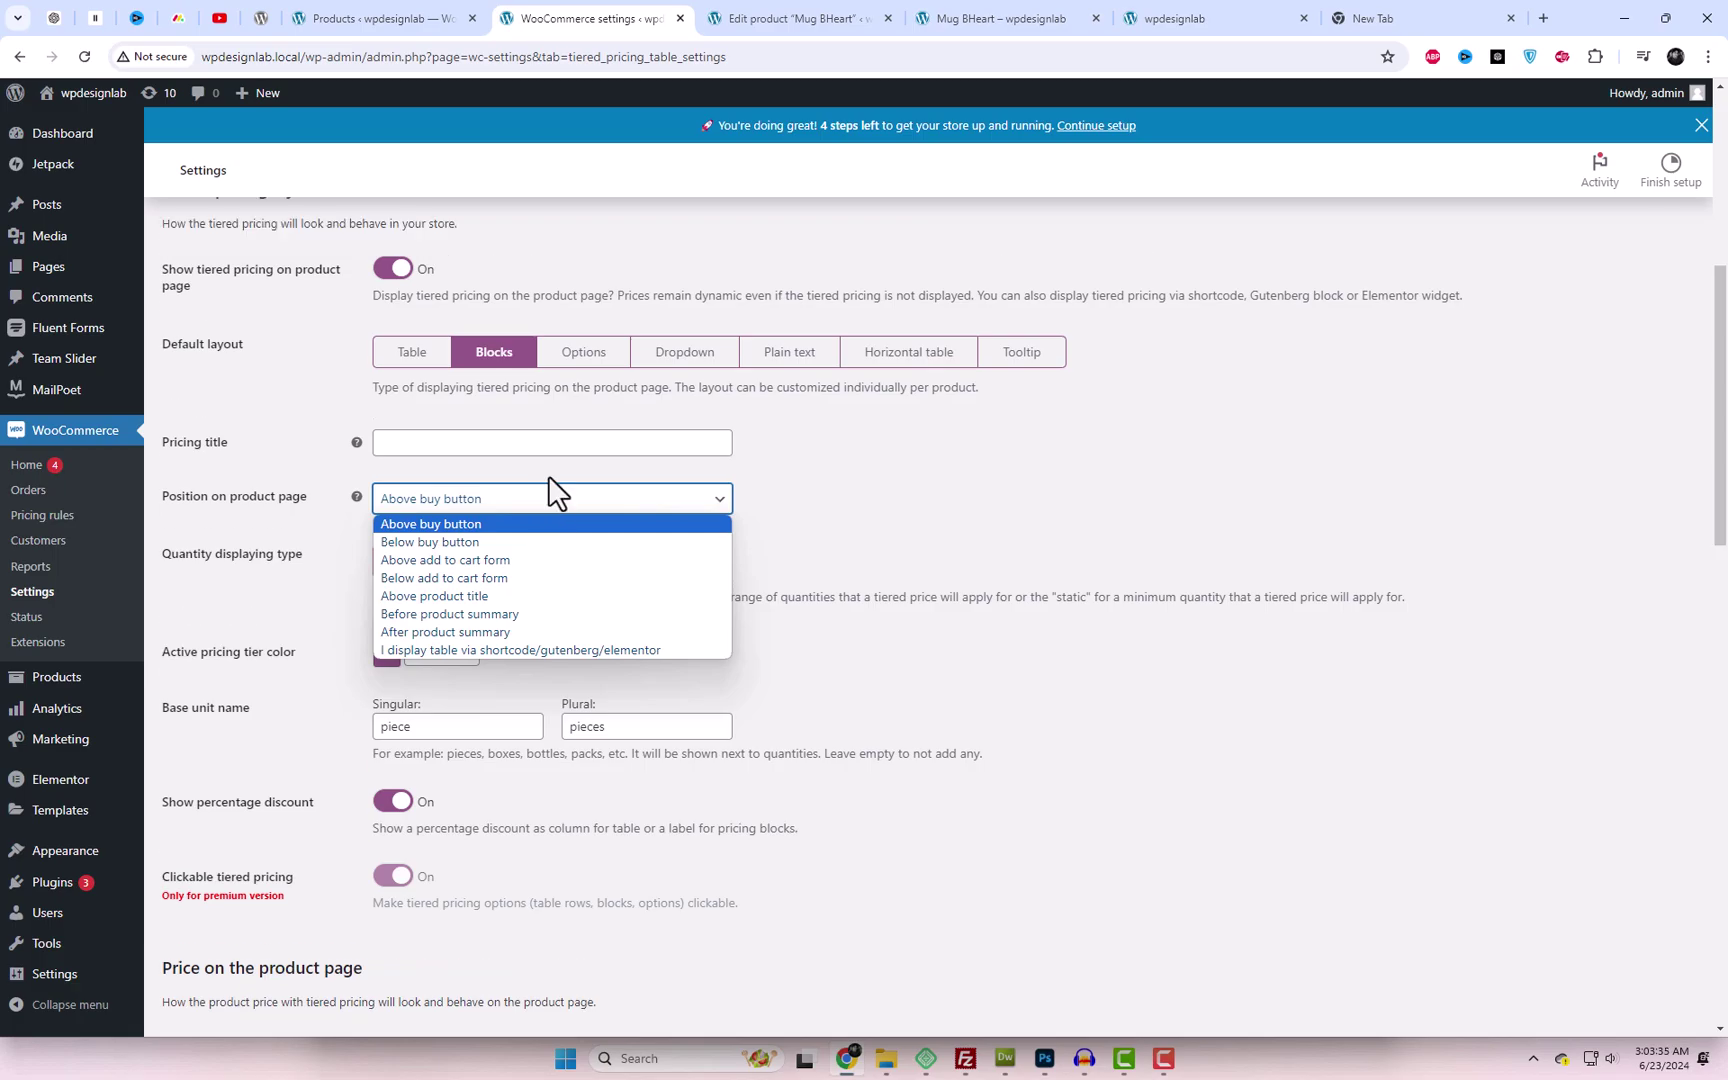
pyautogui.click(1085, 487)
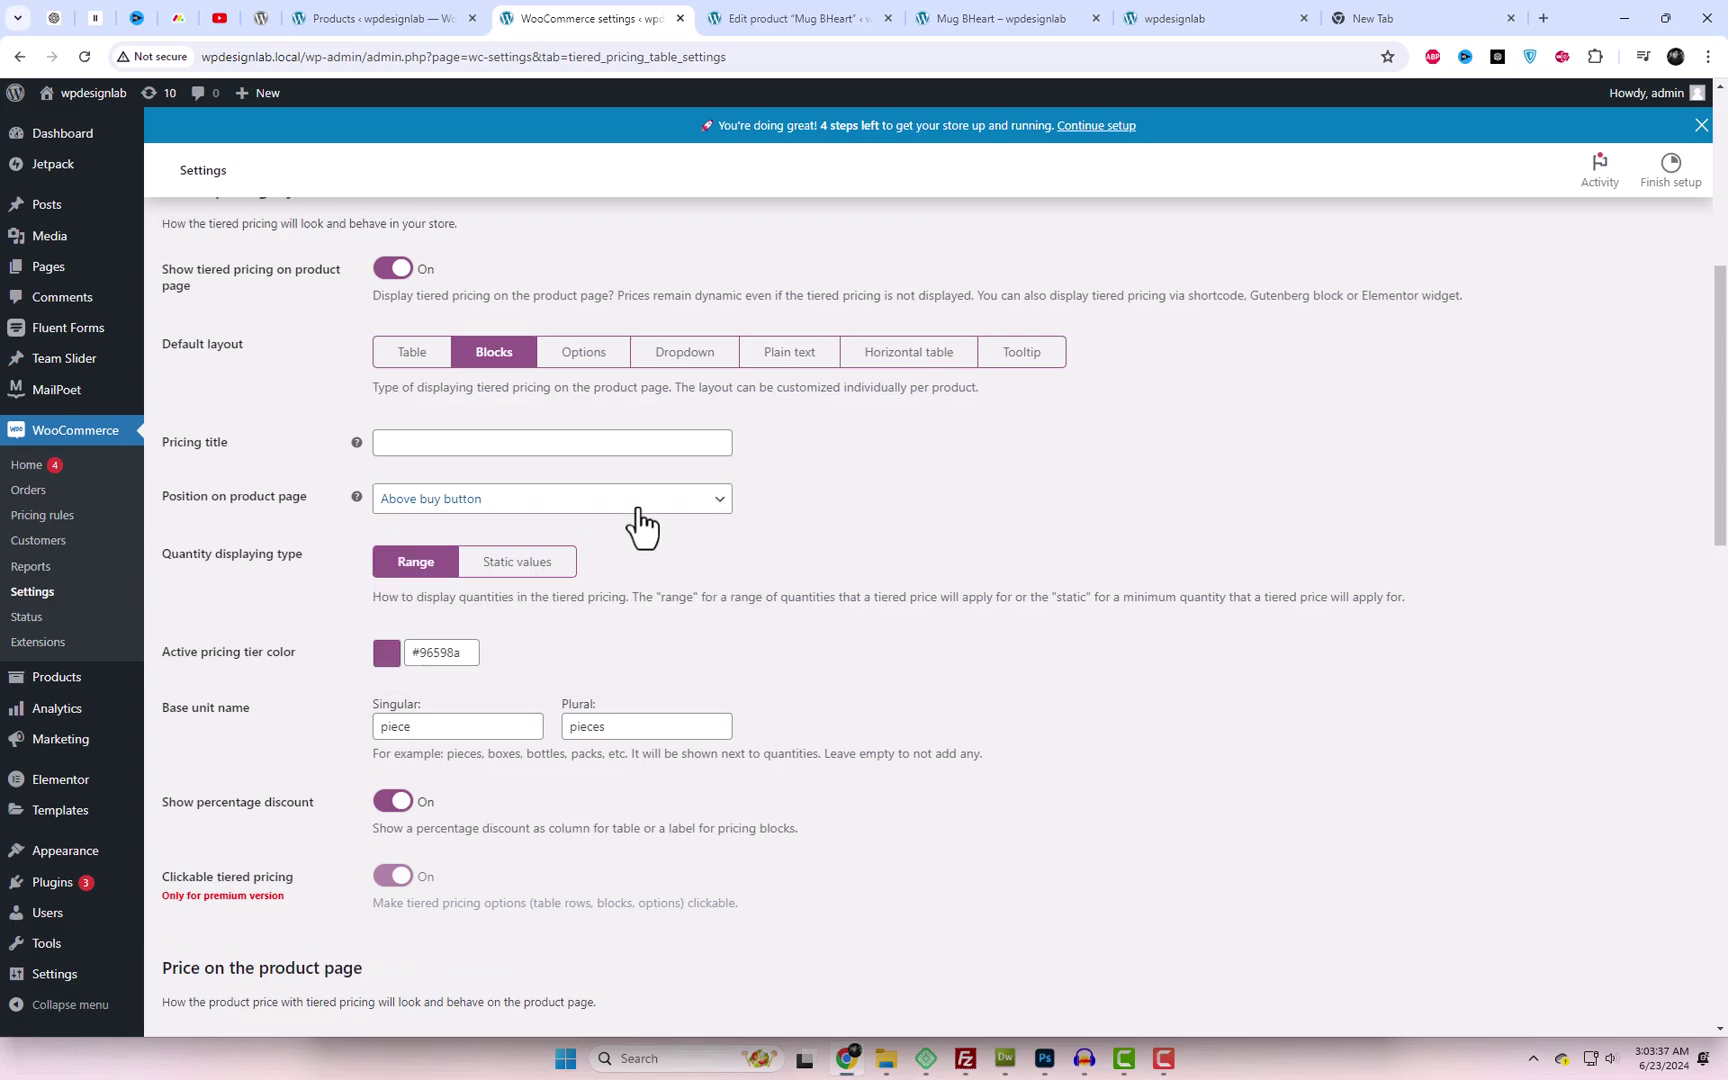
pyautogui.scroll(-3, 953, 572)
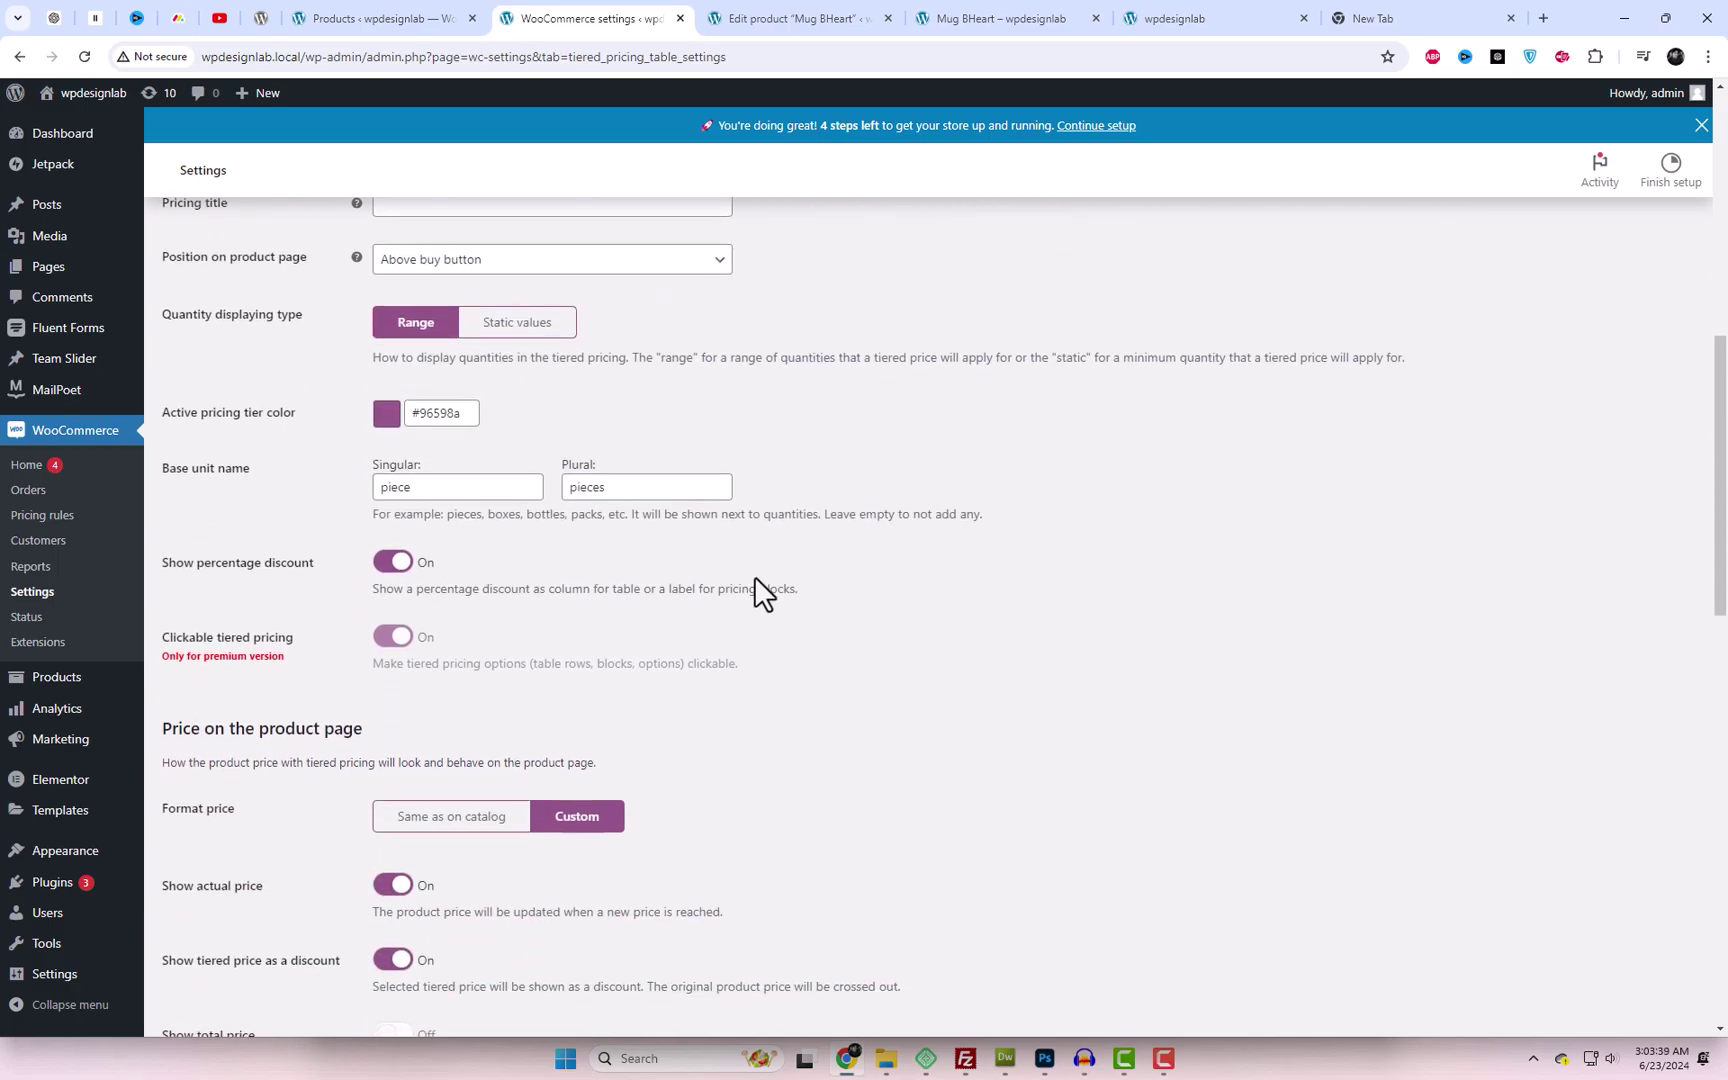
# Set the base unit name to "item" for singular and "items" for plural.
pyautogui.click(440, 490)
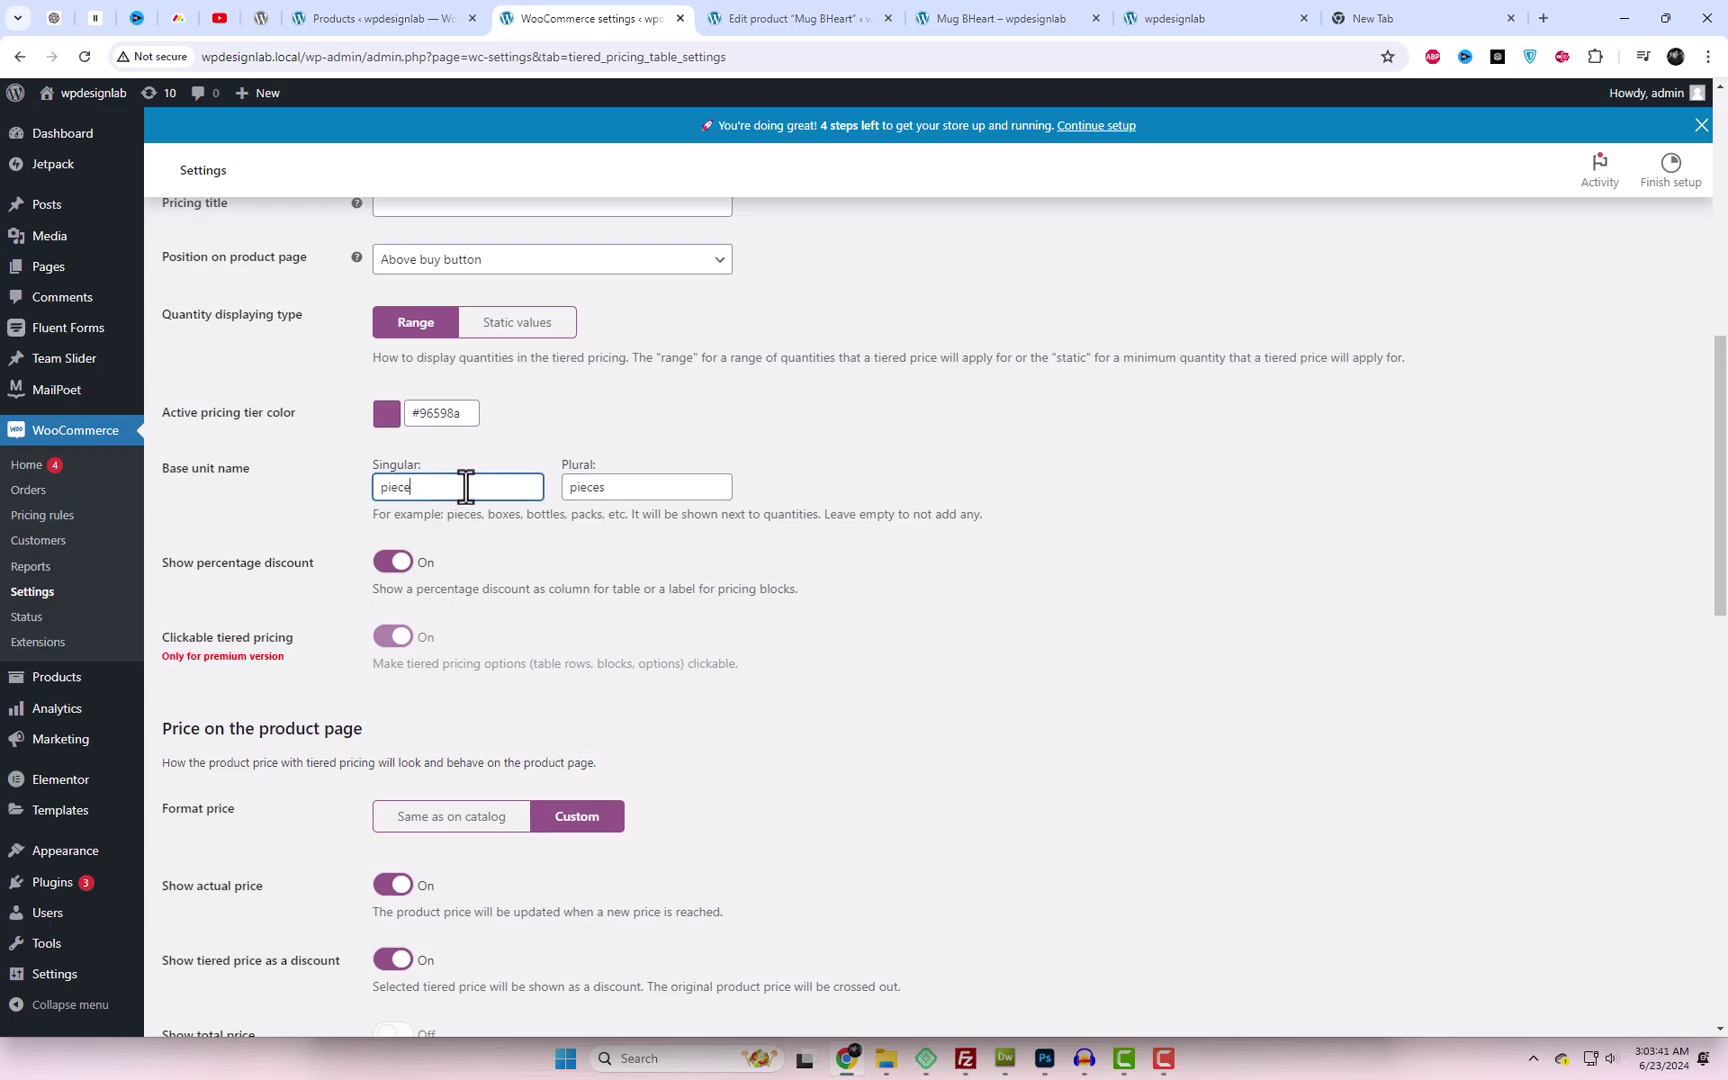
pyautogui.doubleClick(421, 487)
pyautogui.write('item')
pyautogui.moveTo(652, 510); pyautogui.dragTo(483, 487)
pyautogui.click(671, 490)
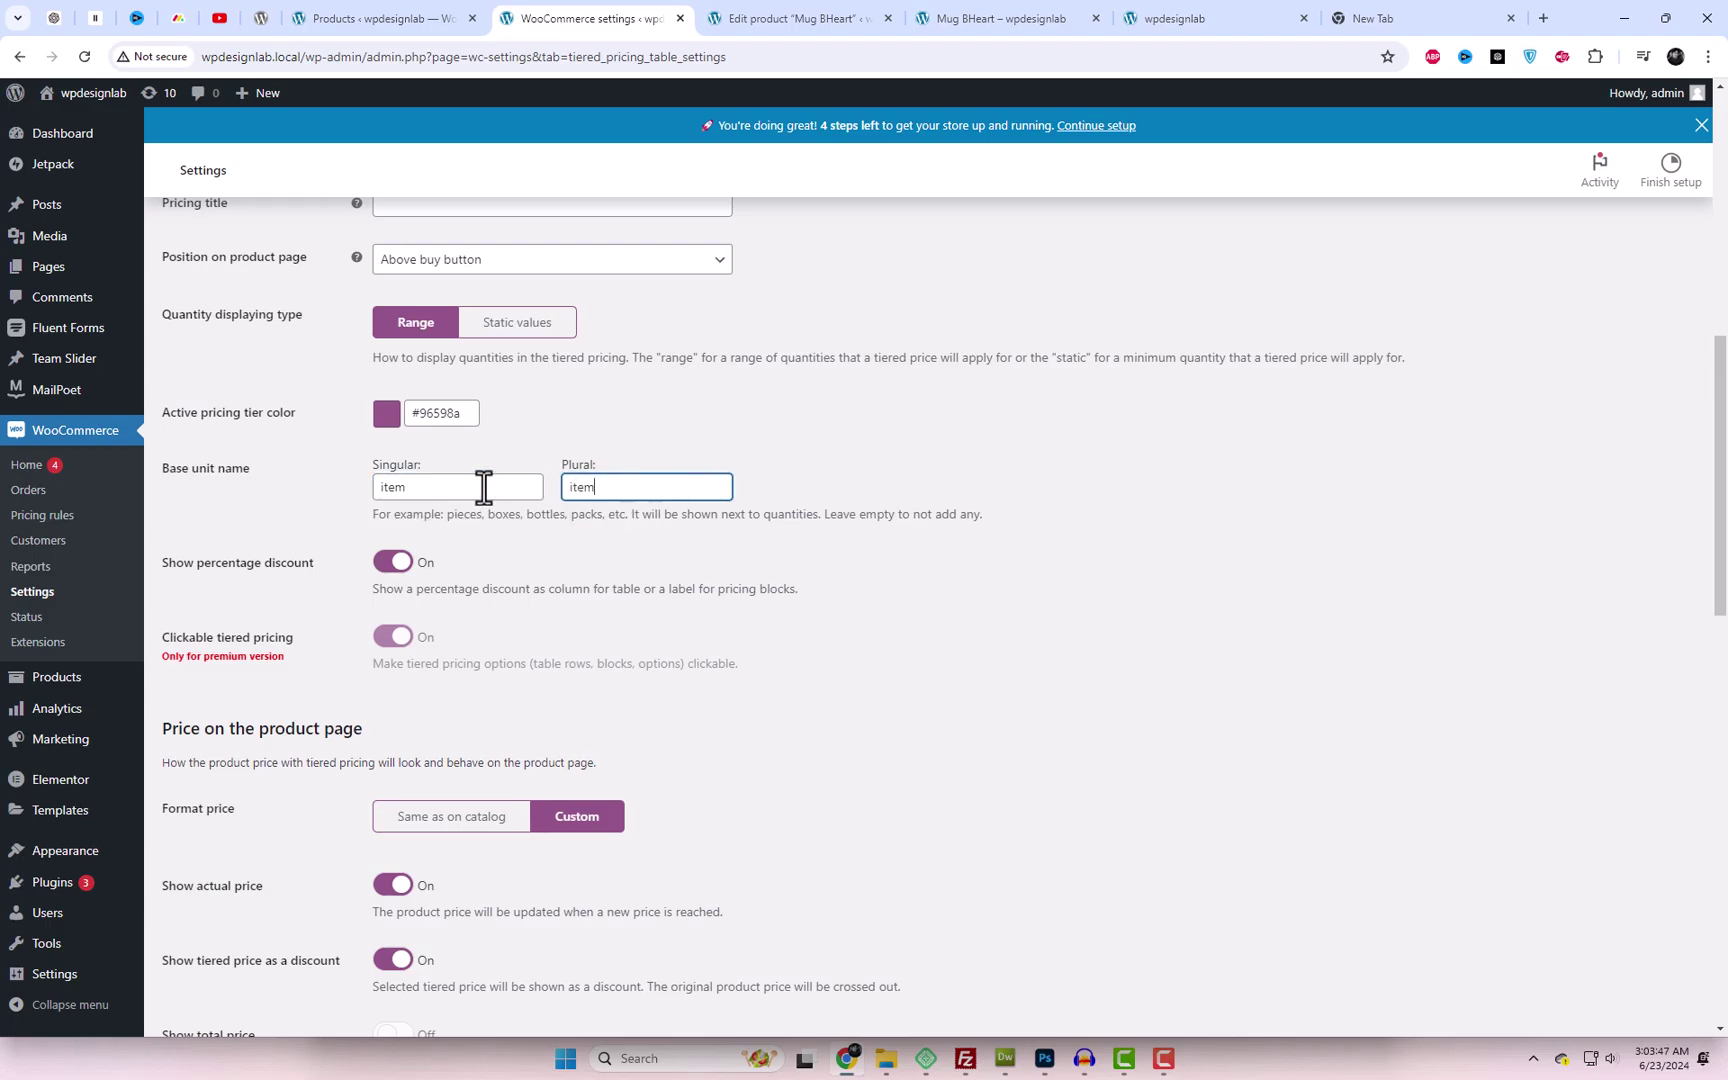
pyautogui.write('items')
pyautogui.click(1176, 621)
# Save the changed tiered pricing settings.
pyautogui.scroll(-4, 1156, 615)
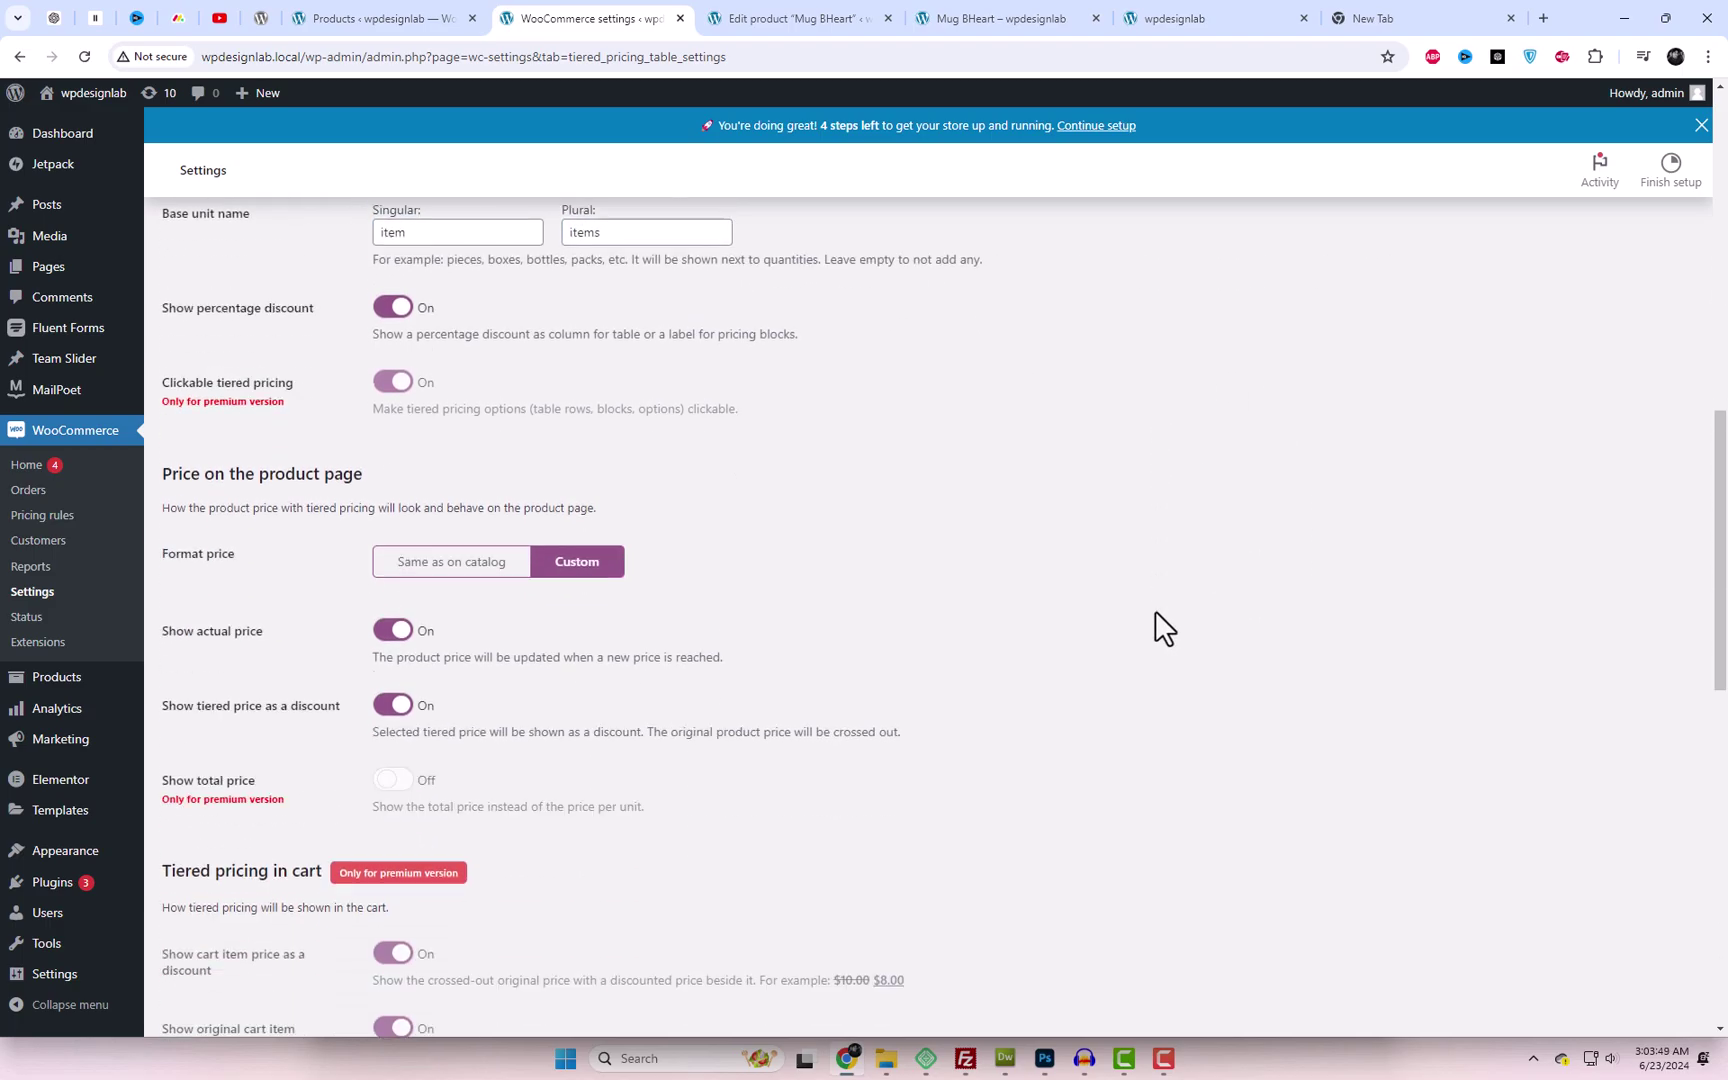
pyautogui.click(400, 522)
pyautogui.click(405, 525)
pyautogui.scroll(-10, 802, 714)
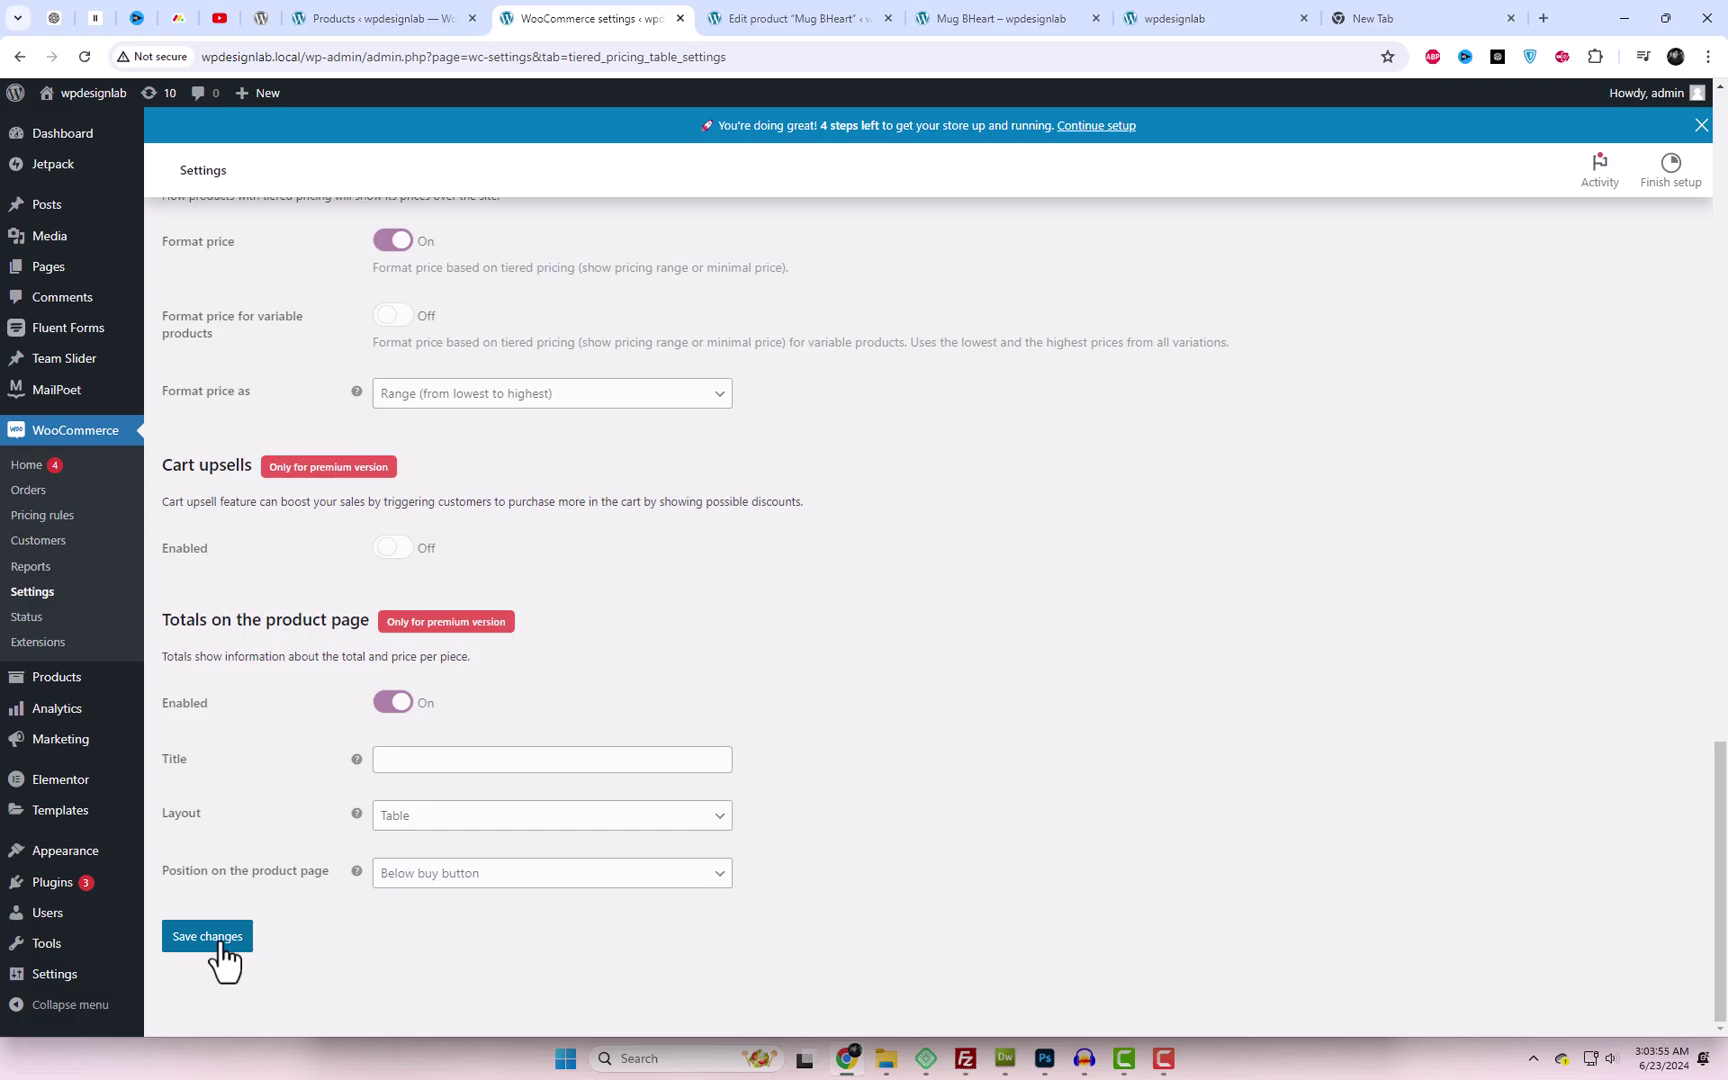
pyautogui.click(219, 944)
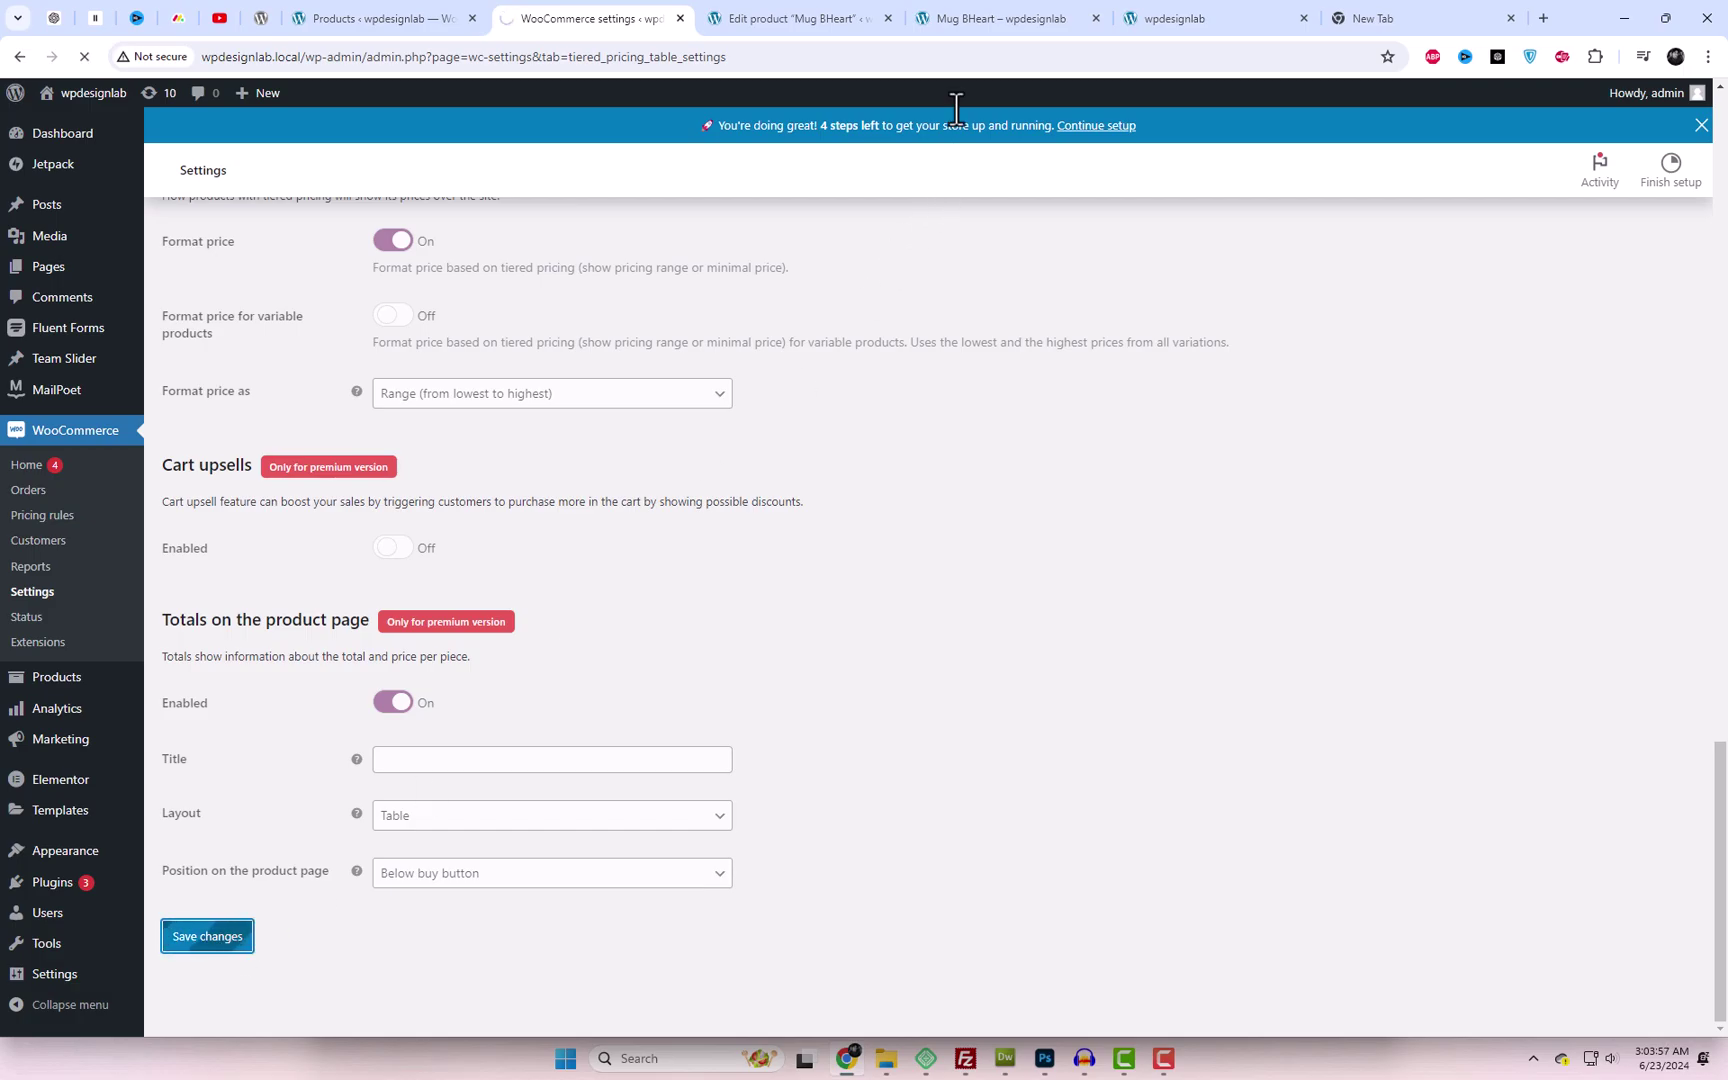
# Return to the Mug BHeart store page and reload it to apply the block layout.
pyautogui.click(963, 18)
pyautogui.rightClick(1166, 216)
pyautogui.click(1221, 290)
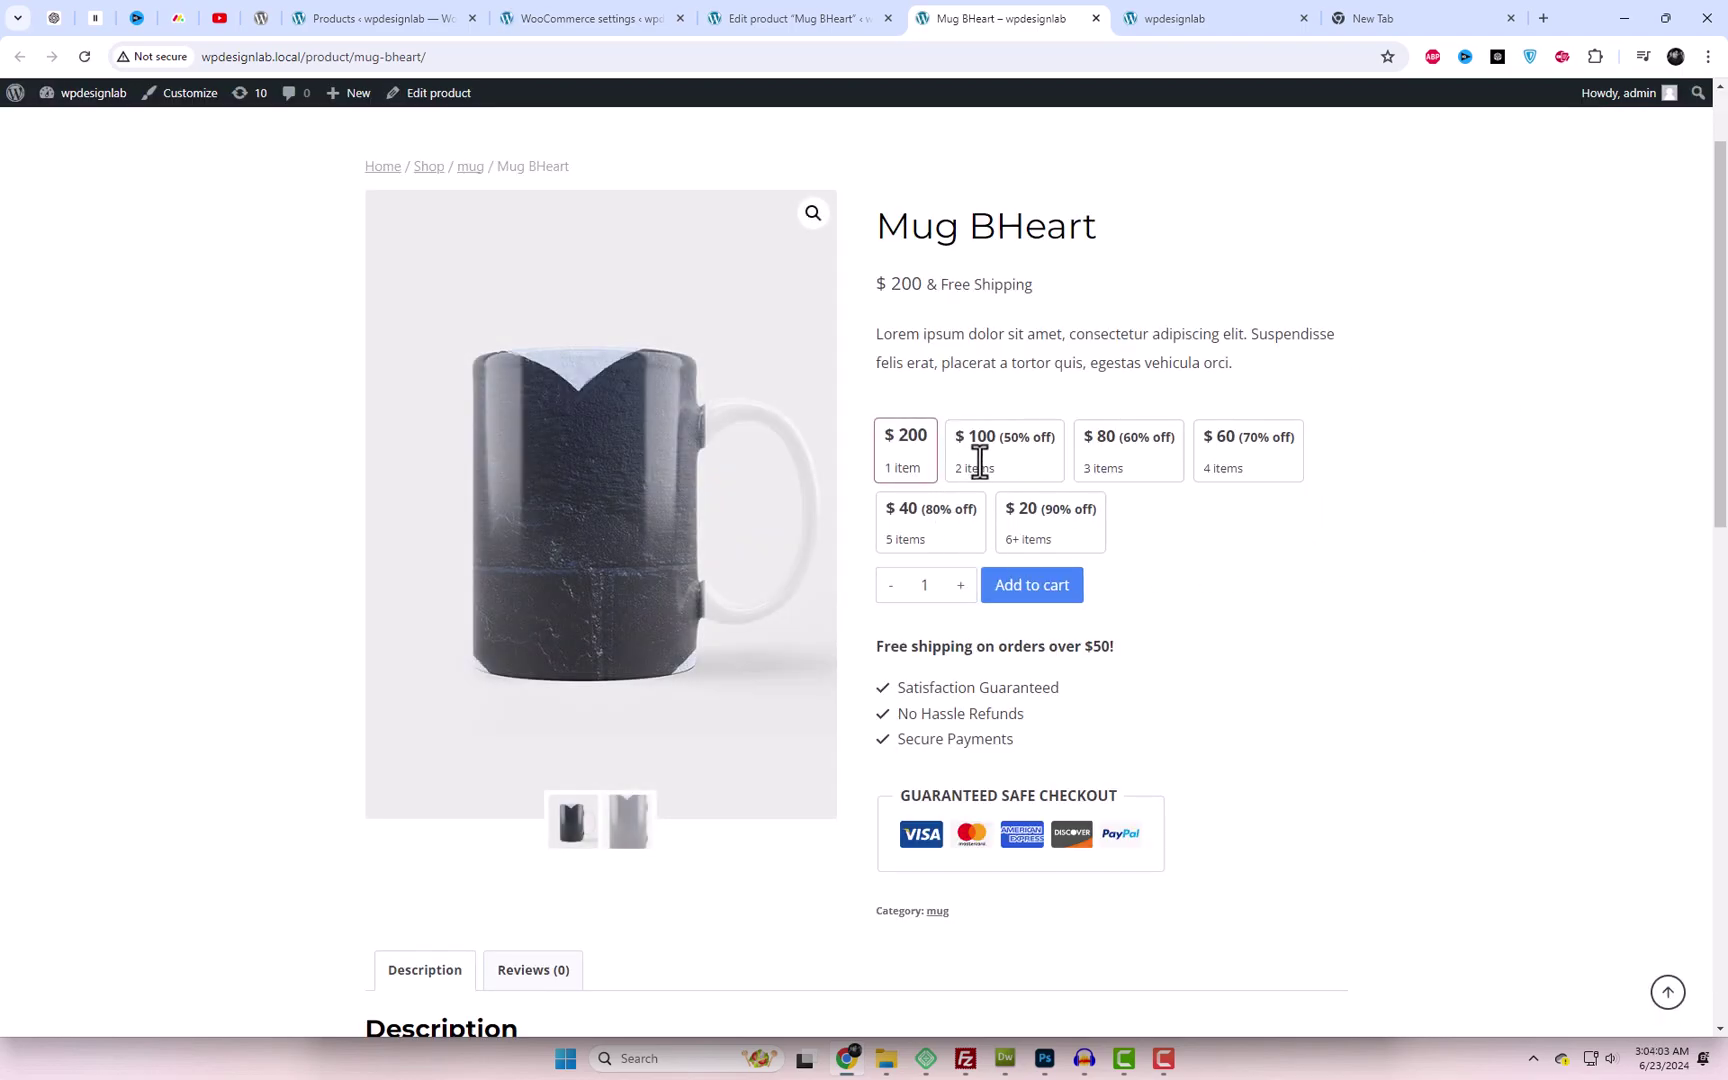
# Raise the mug's order quantity step by step and lower it again to check the pricing blocks.
pyautogui.click(961, 598)
pyautogui.click(961, 598)
pyautogui.click(961, 598)
pyautogui.click(961, 598)
pyautogui.click(961, 598)
pyautogui.click(888, 590)
pyautogui.click(888, 590)
pyautogui.click(888, 590)
pyautogui.click(888, 590)
pyautogui.click(888, 590)
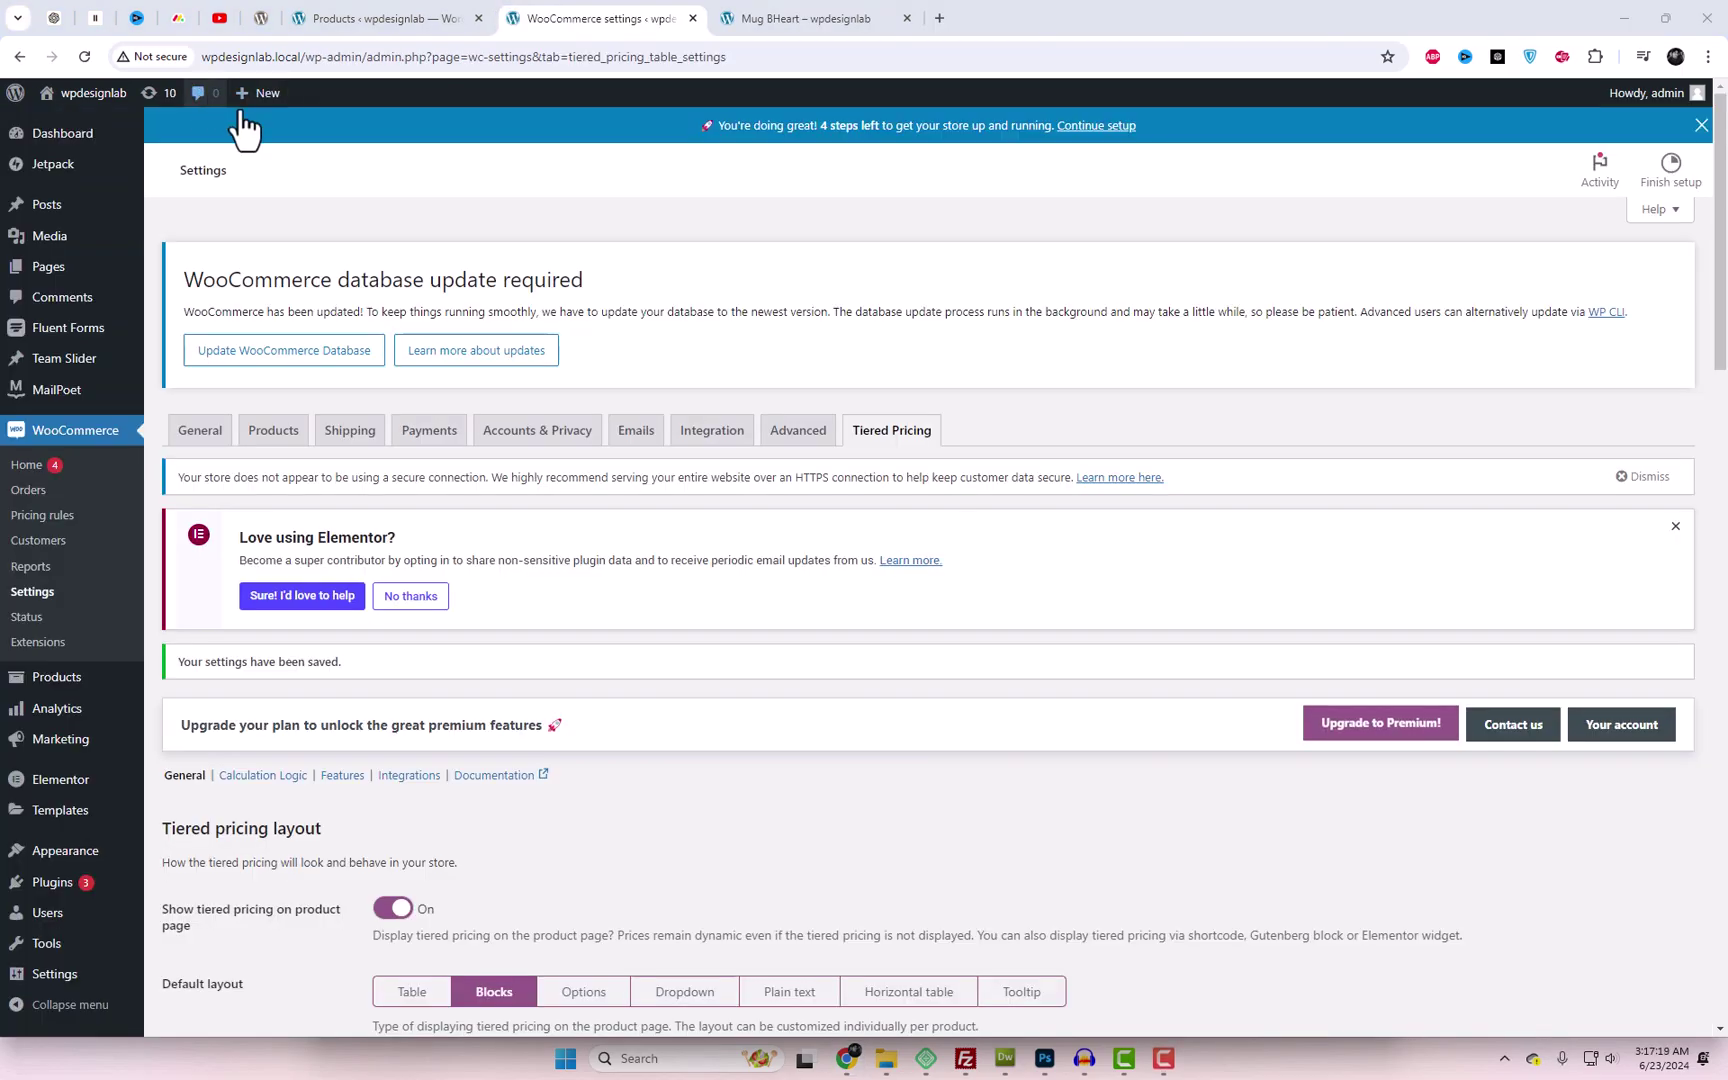
# Change the default tiered pricing layout to Dropdown and save the settings.
pyautogui.scroll(-5, 1234, 671)
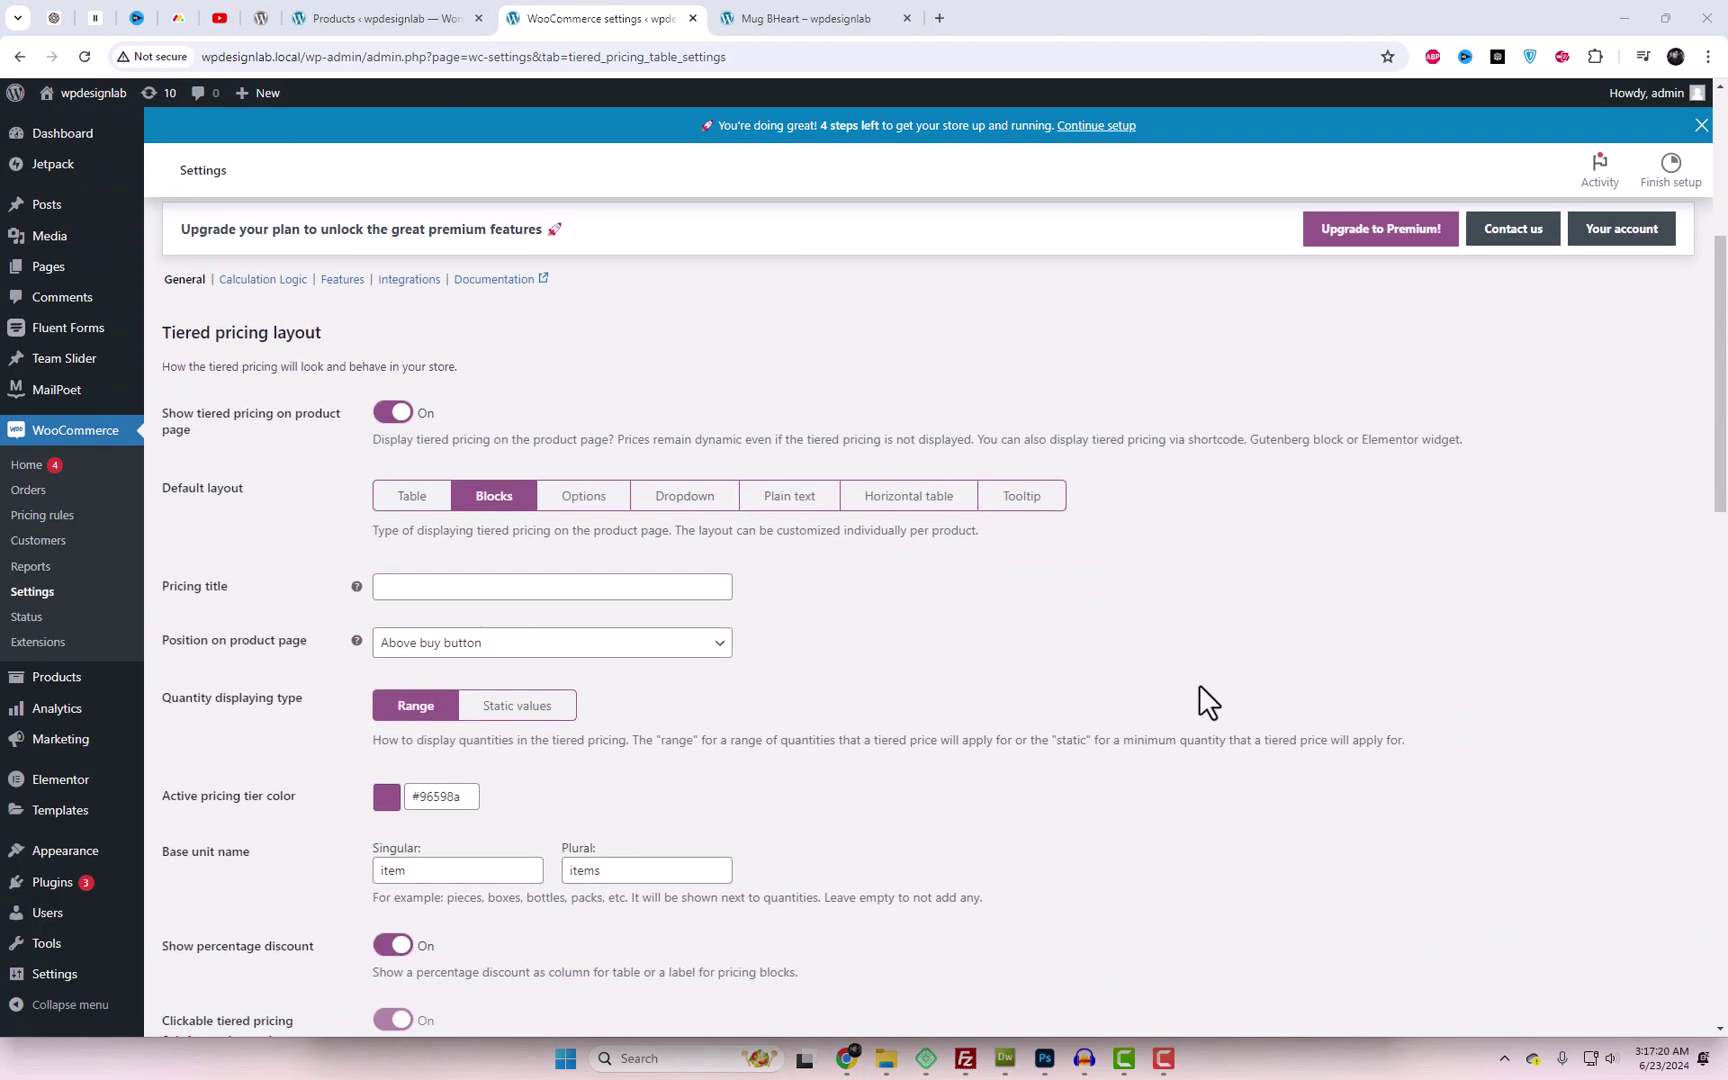
pyautogui.scroll(-1, 1200, 687)
pyautogui.click(685, 392)
pyautogui.scroll(-6, 1131, 711)
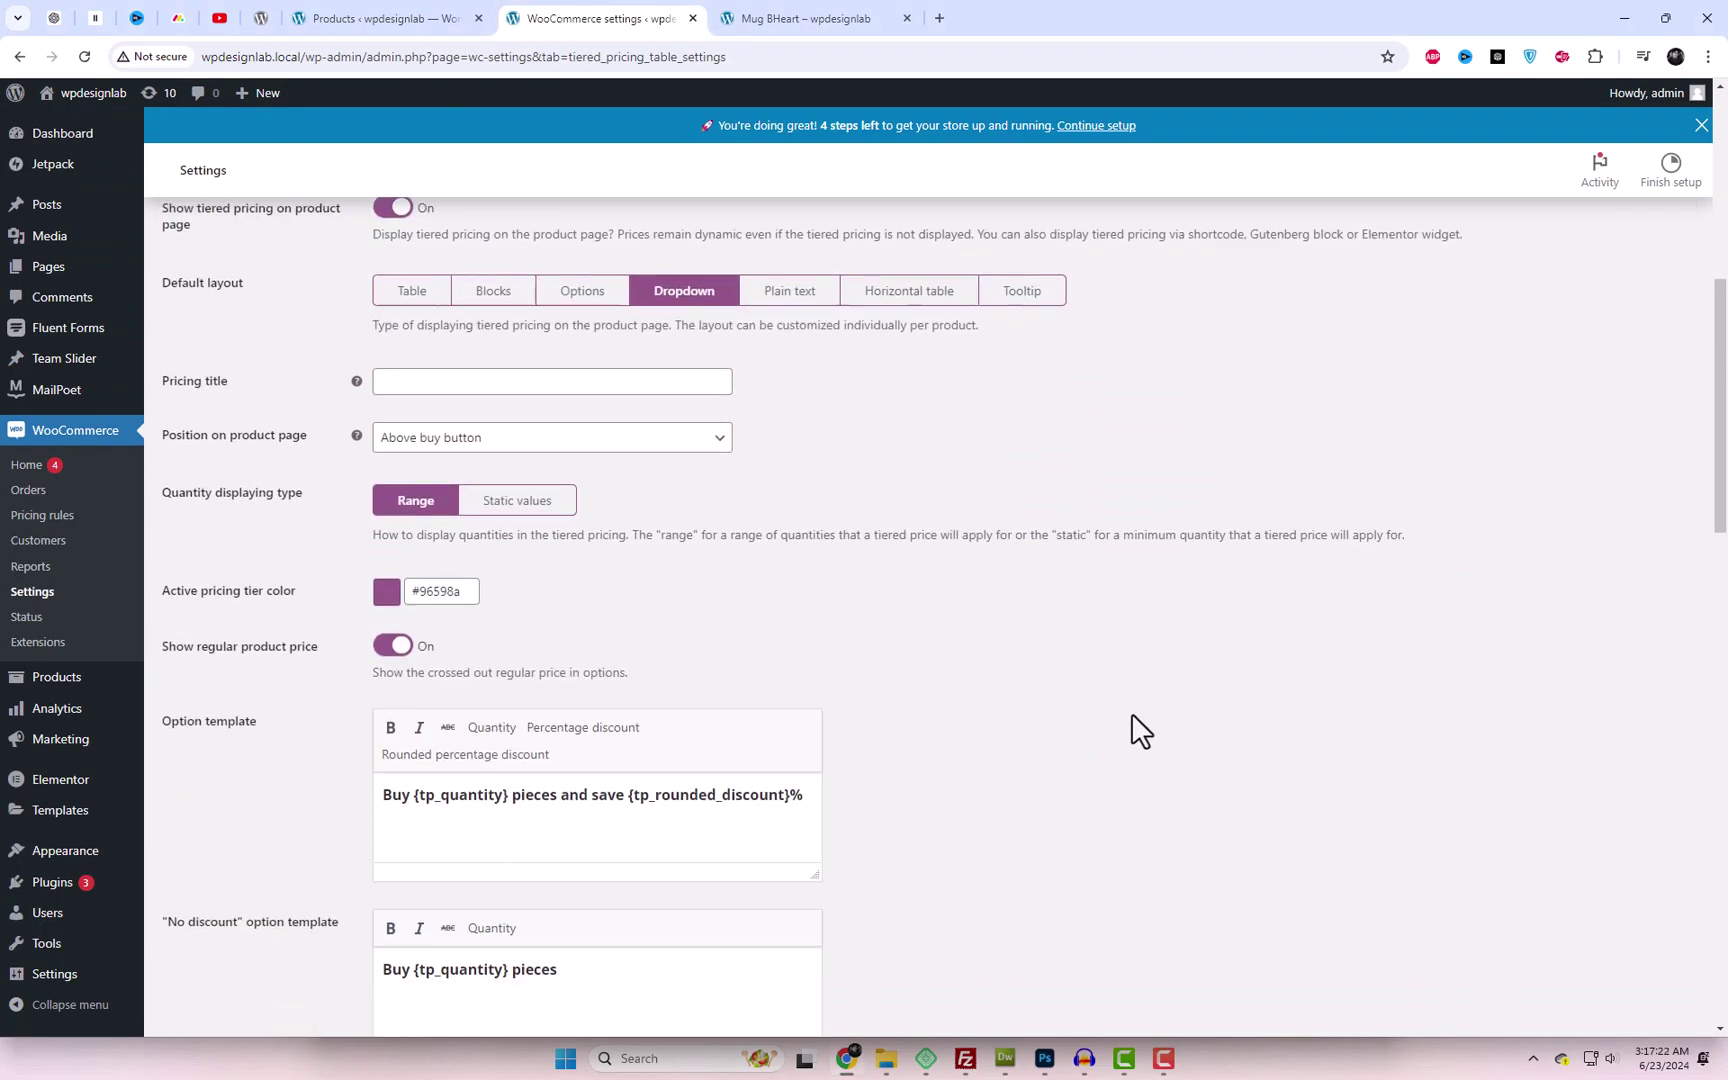
pyautogui.scroll(-12, 1133, 713)
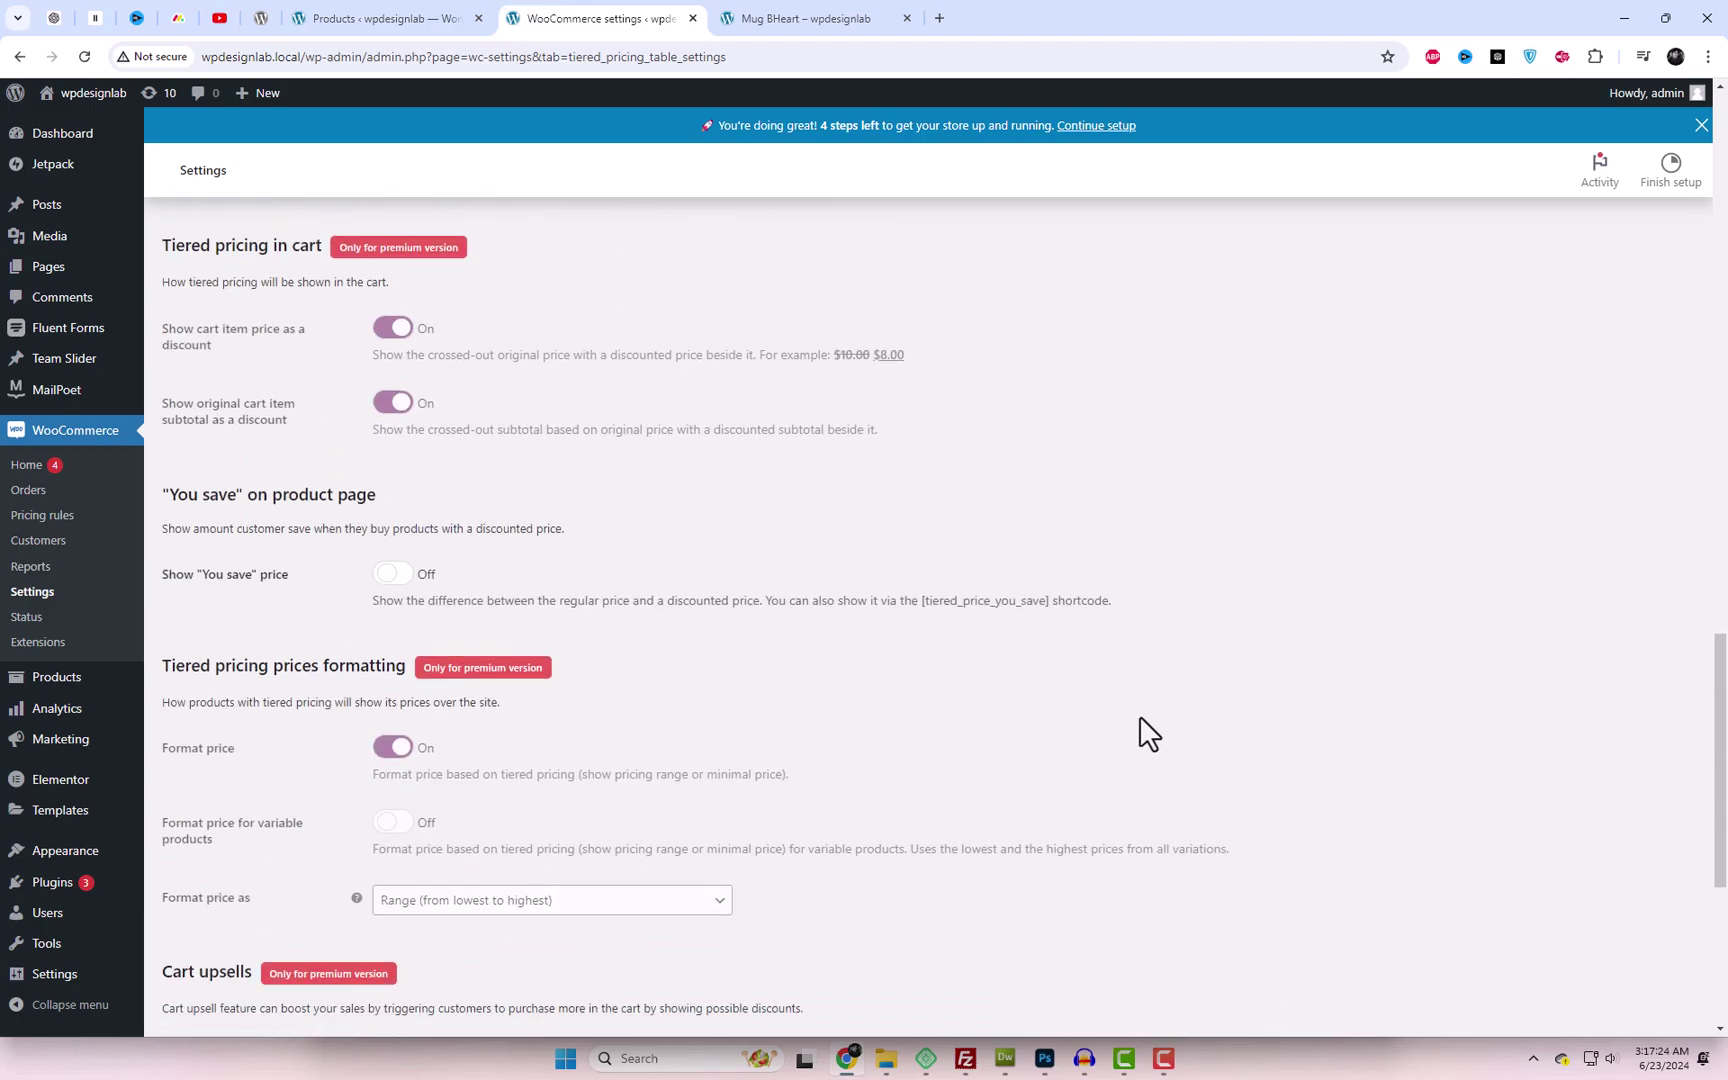
pyautogui.click(207, 937)
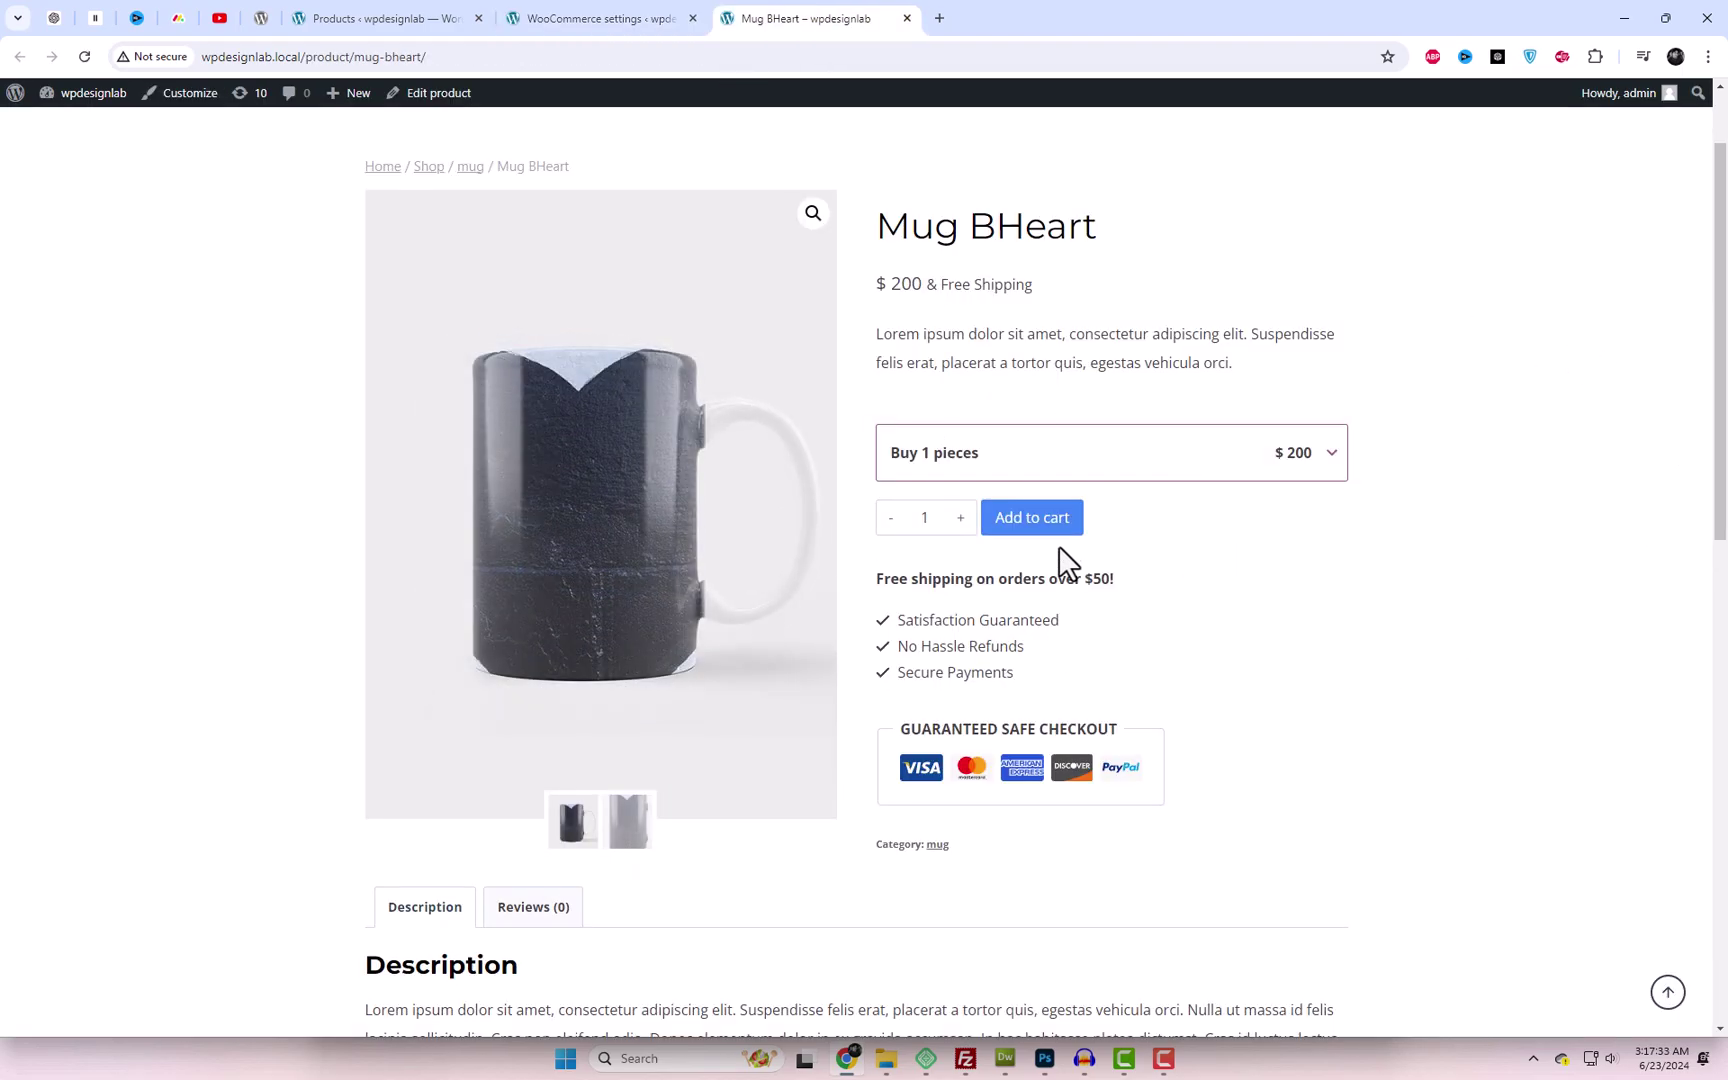
# Raise the mug's order quantity to 8 on the store page to check the dropdown tier price.
pyautogui.click(962, 519)
pyautogui.click(962, 519)
pyautogui.click(962, 519)
pyautogui.click(963, 521)
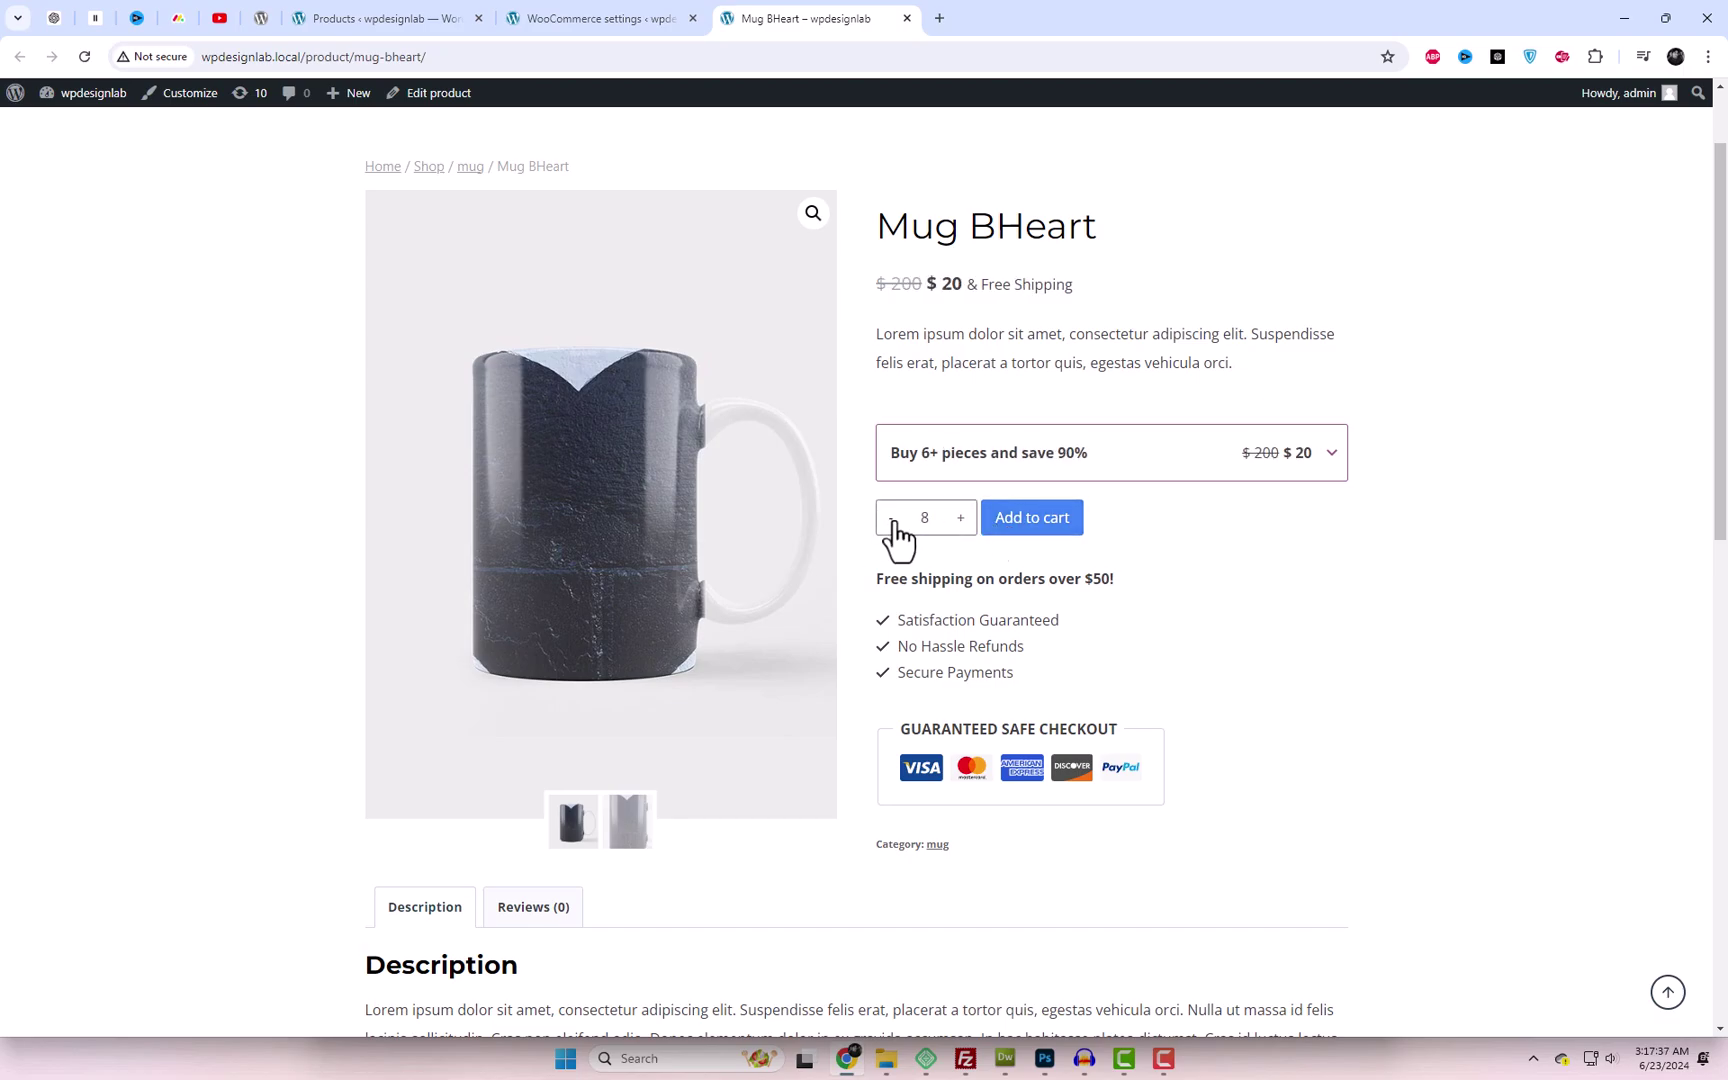
# Add 4 Mug BHeart items to the cart and view the cart.
pyautogui.click(891, 519)
pyautogui.click(891, 519)
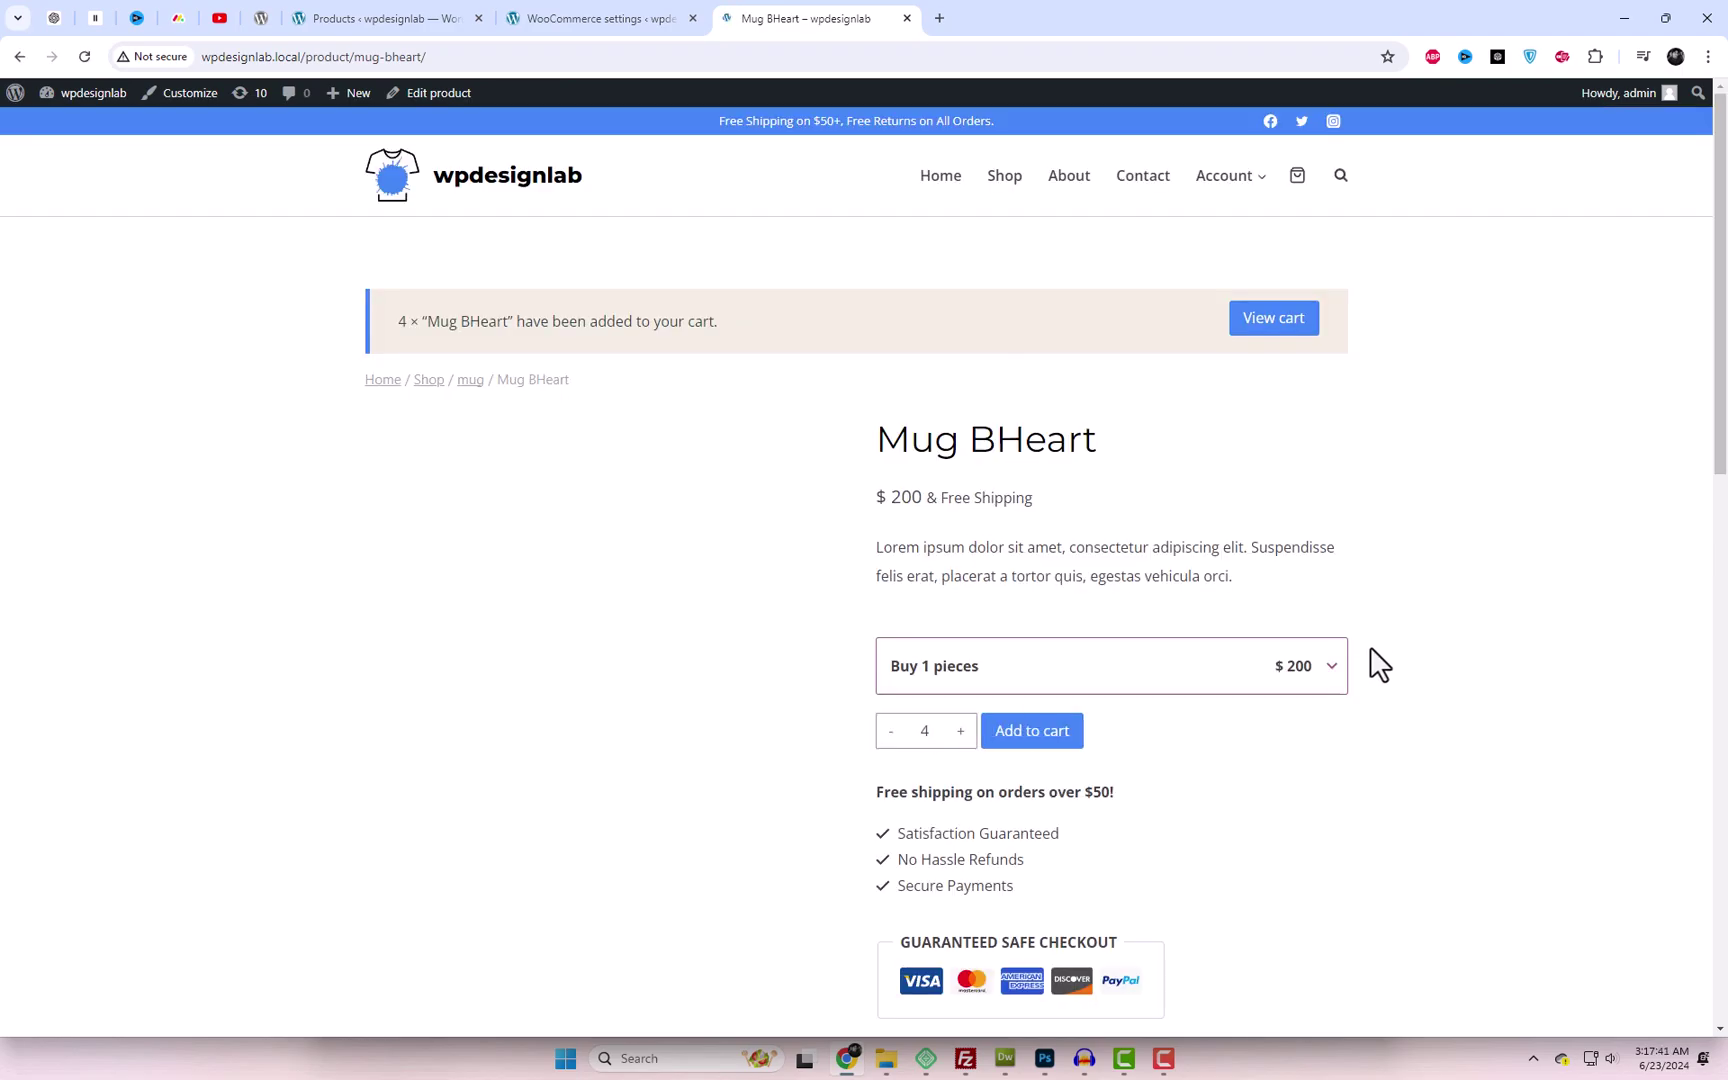
pyautogui.click(1286, 322)
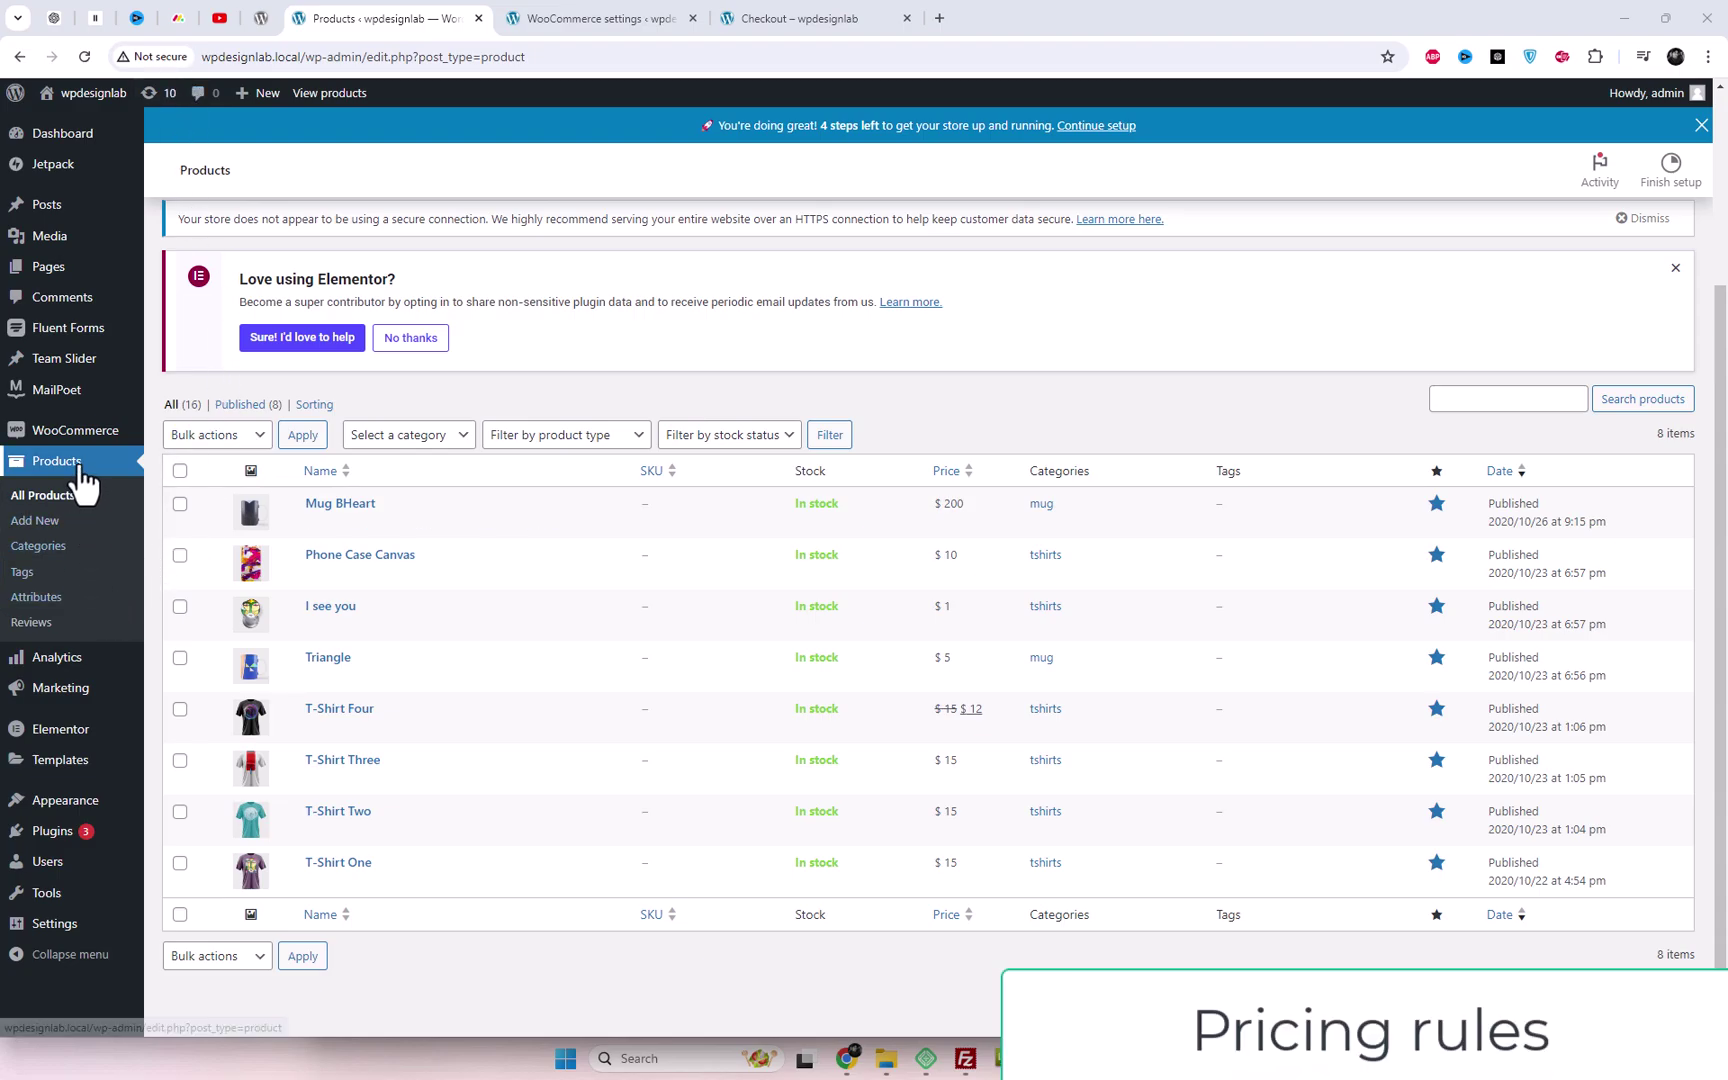
# Create a new WooCommerce pricing rule titled "Discount For T shirts".
pyautogui.moveTo(90, 432)
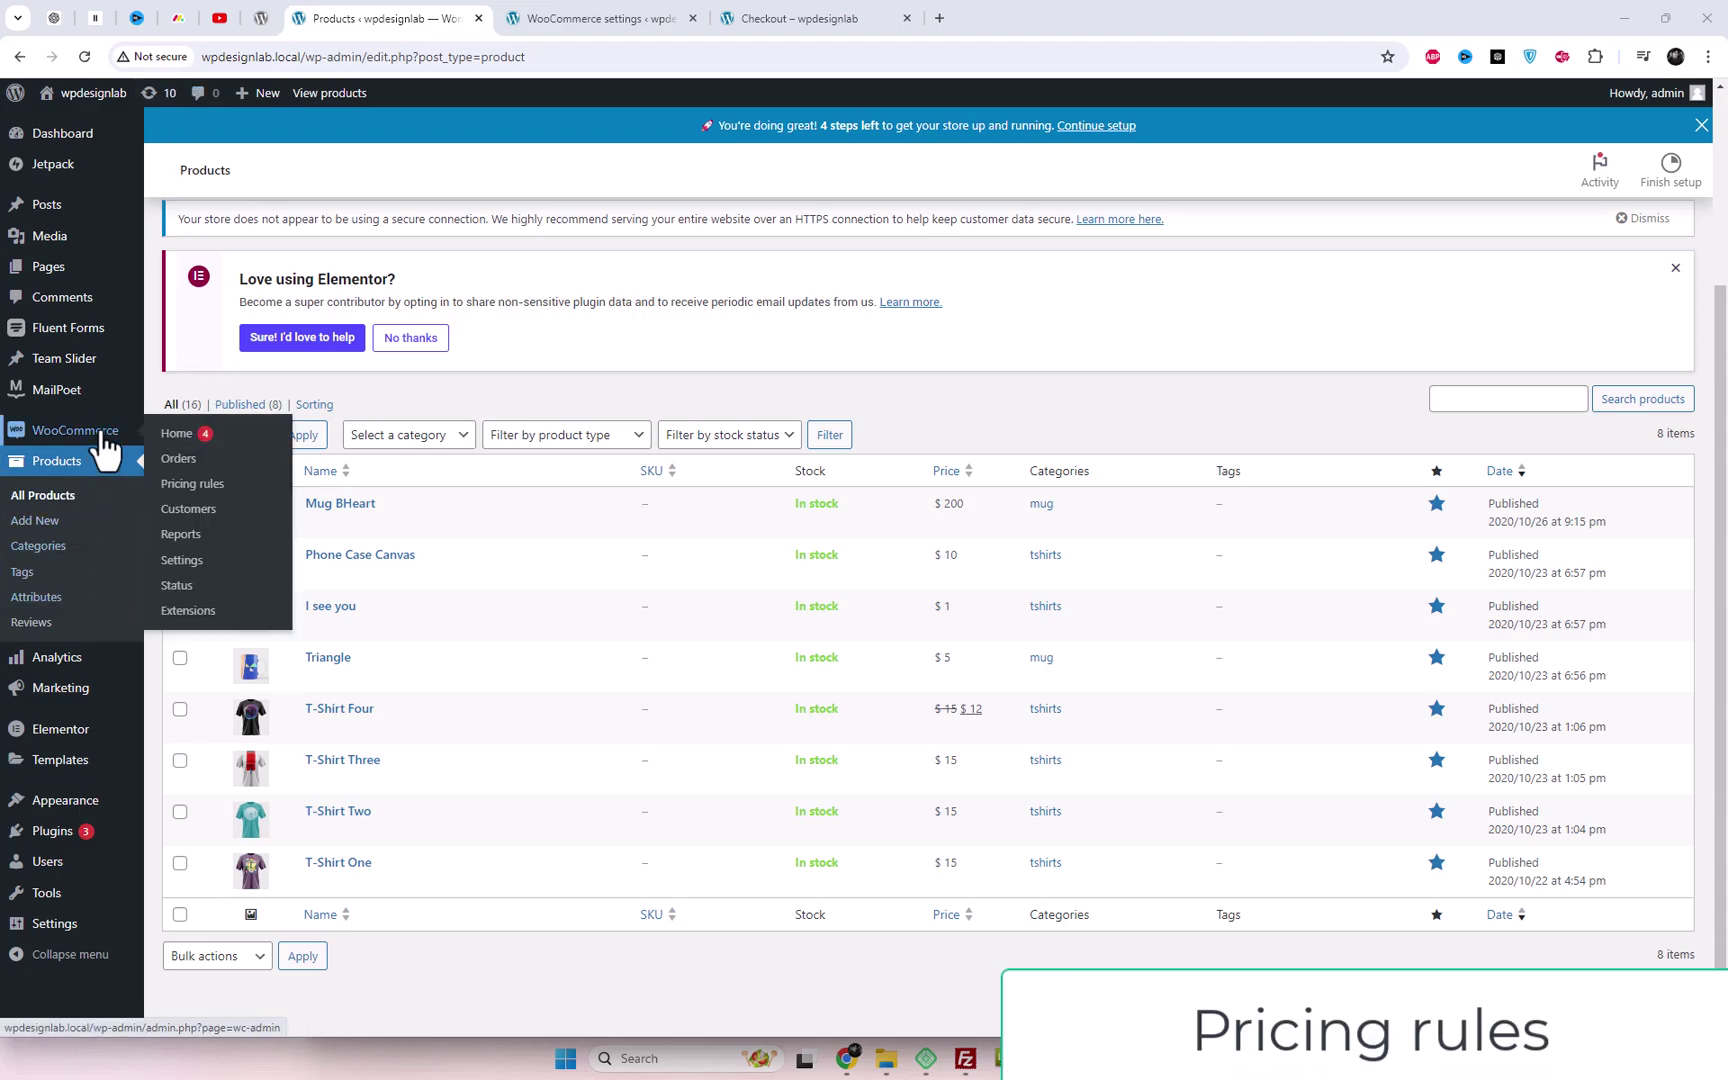
pyautogui.click(190, 486)
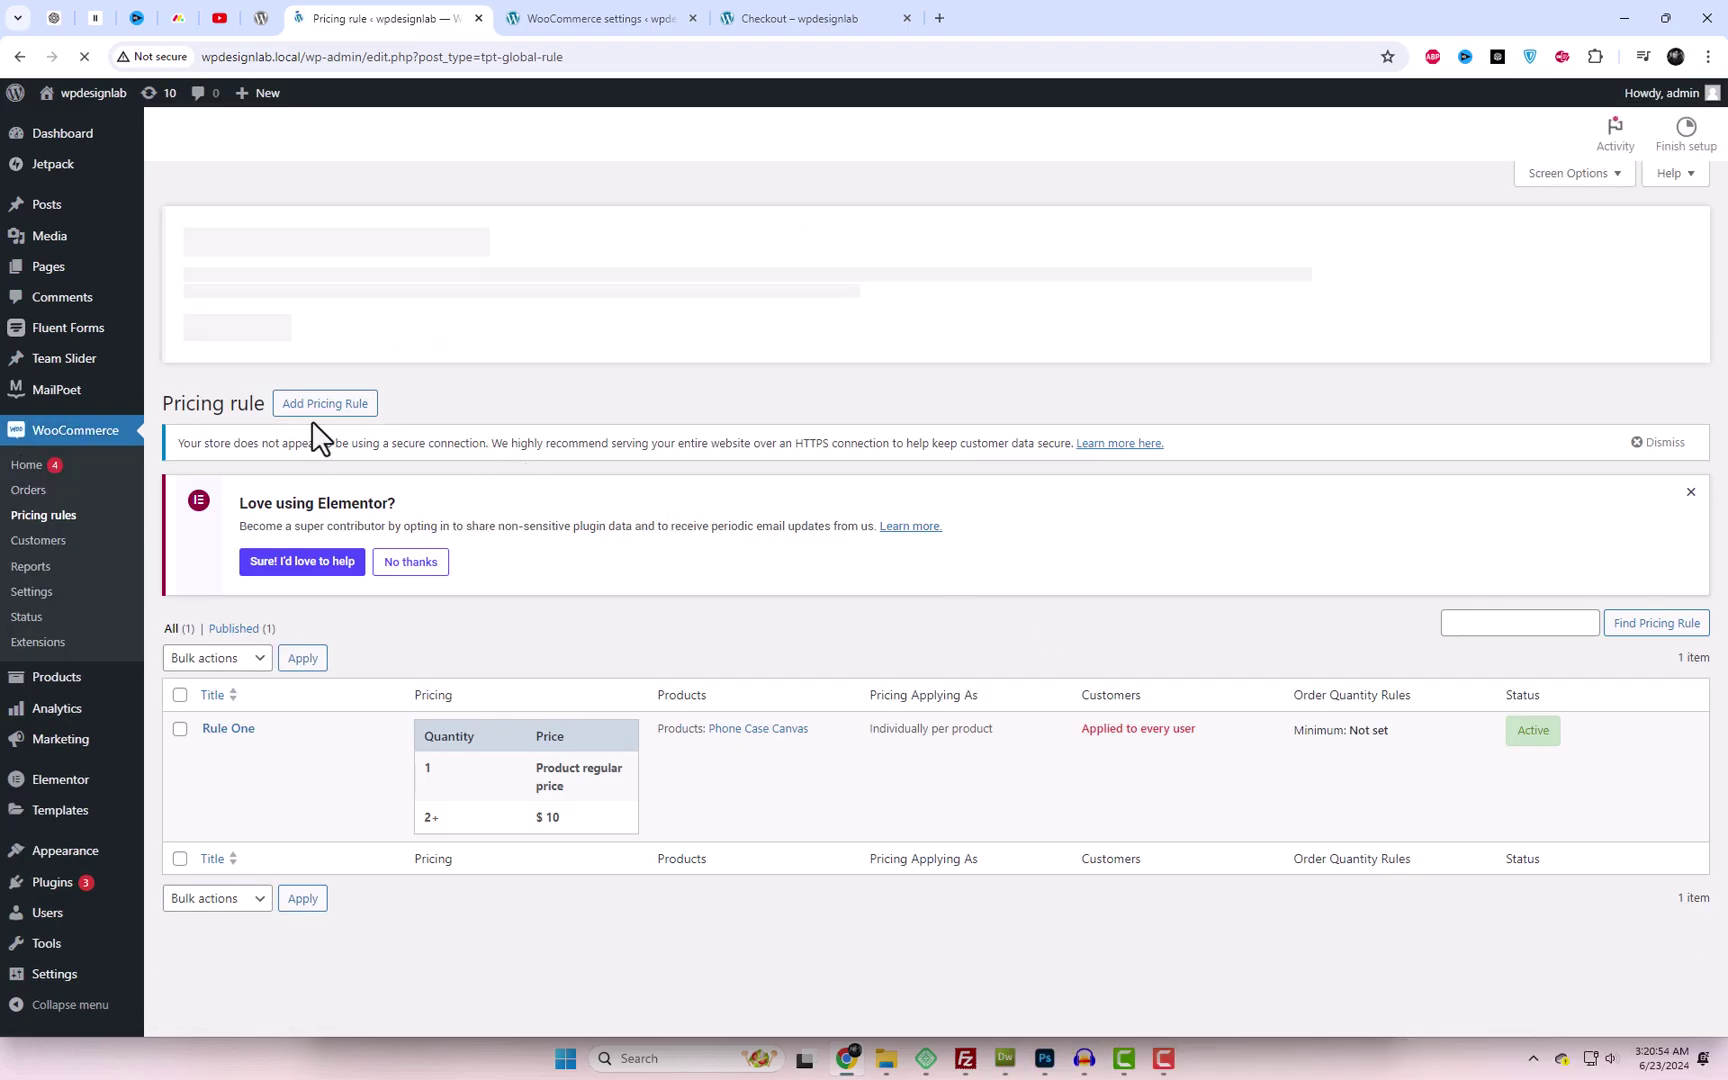
pyautogui.click(303, 402)
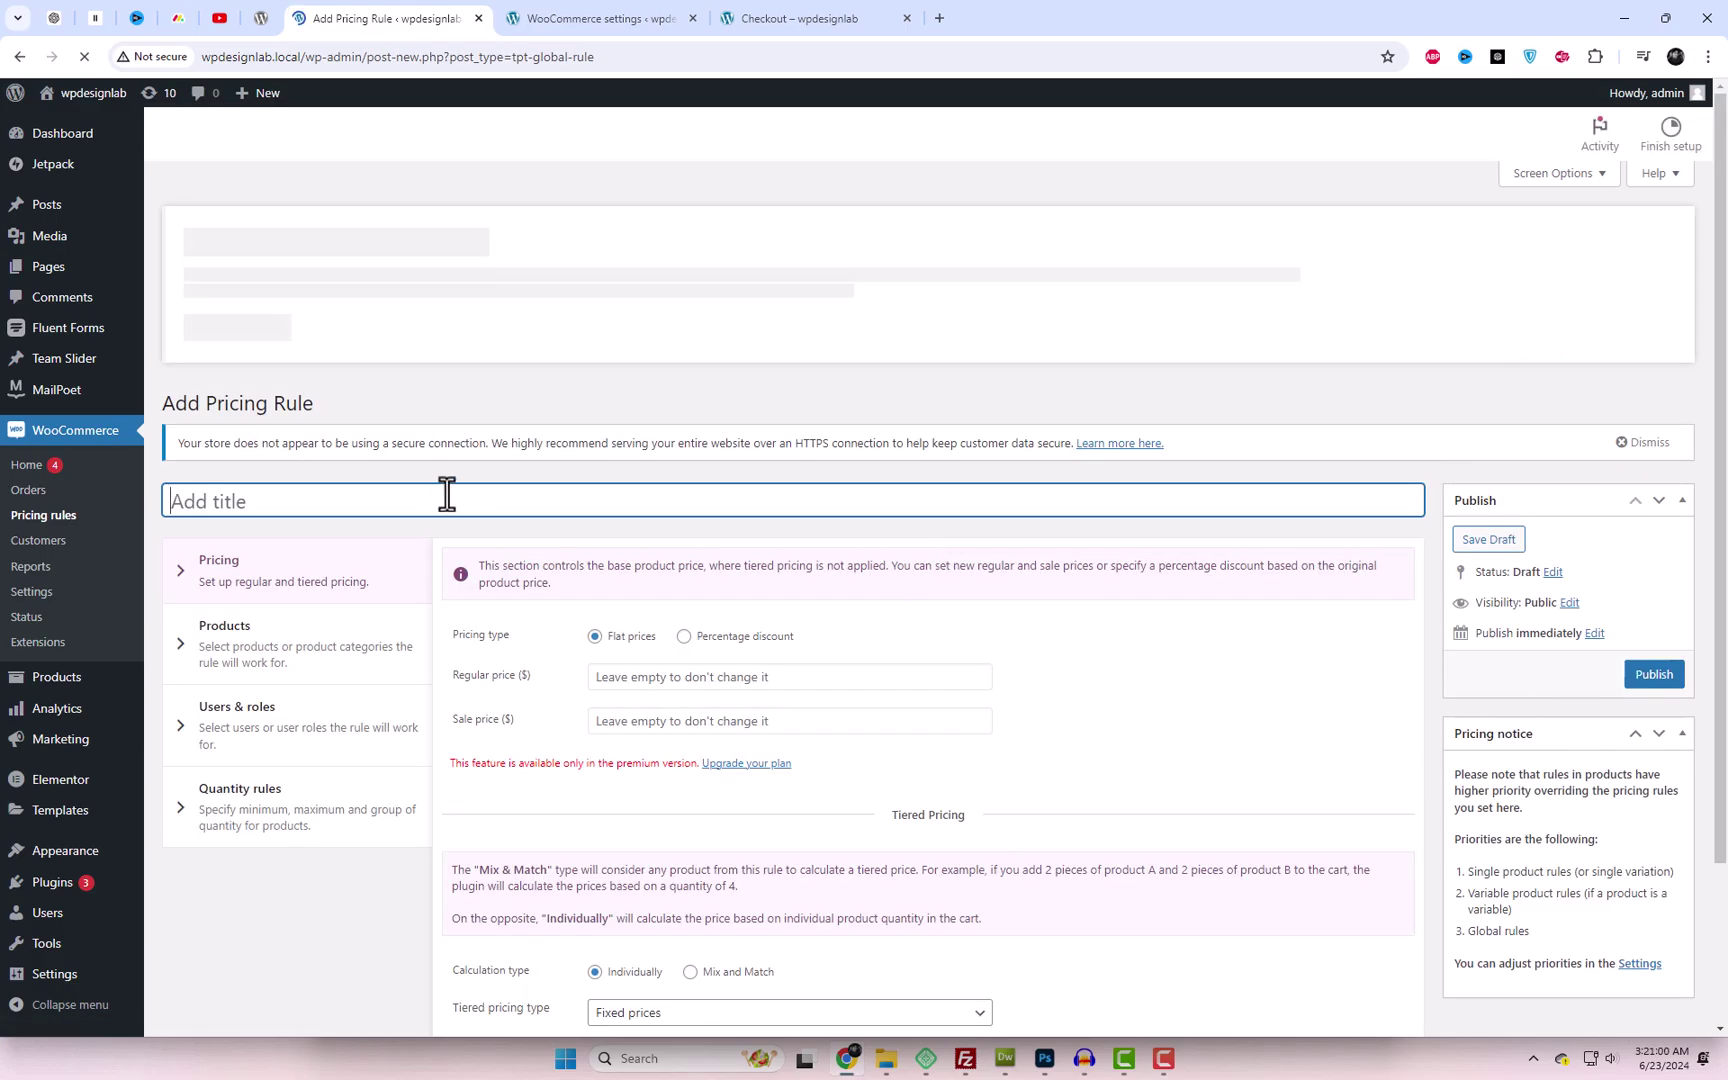
pyautogui.write('Discount')
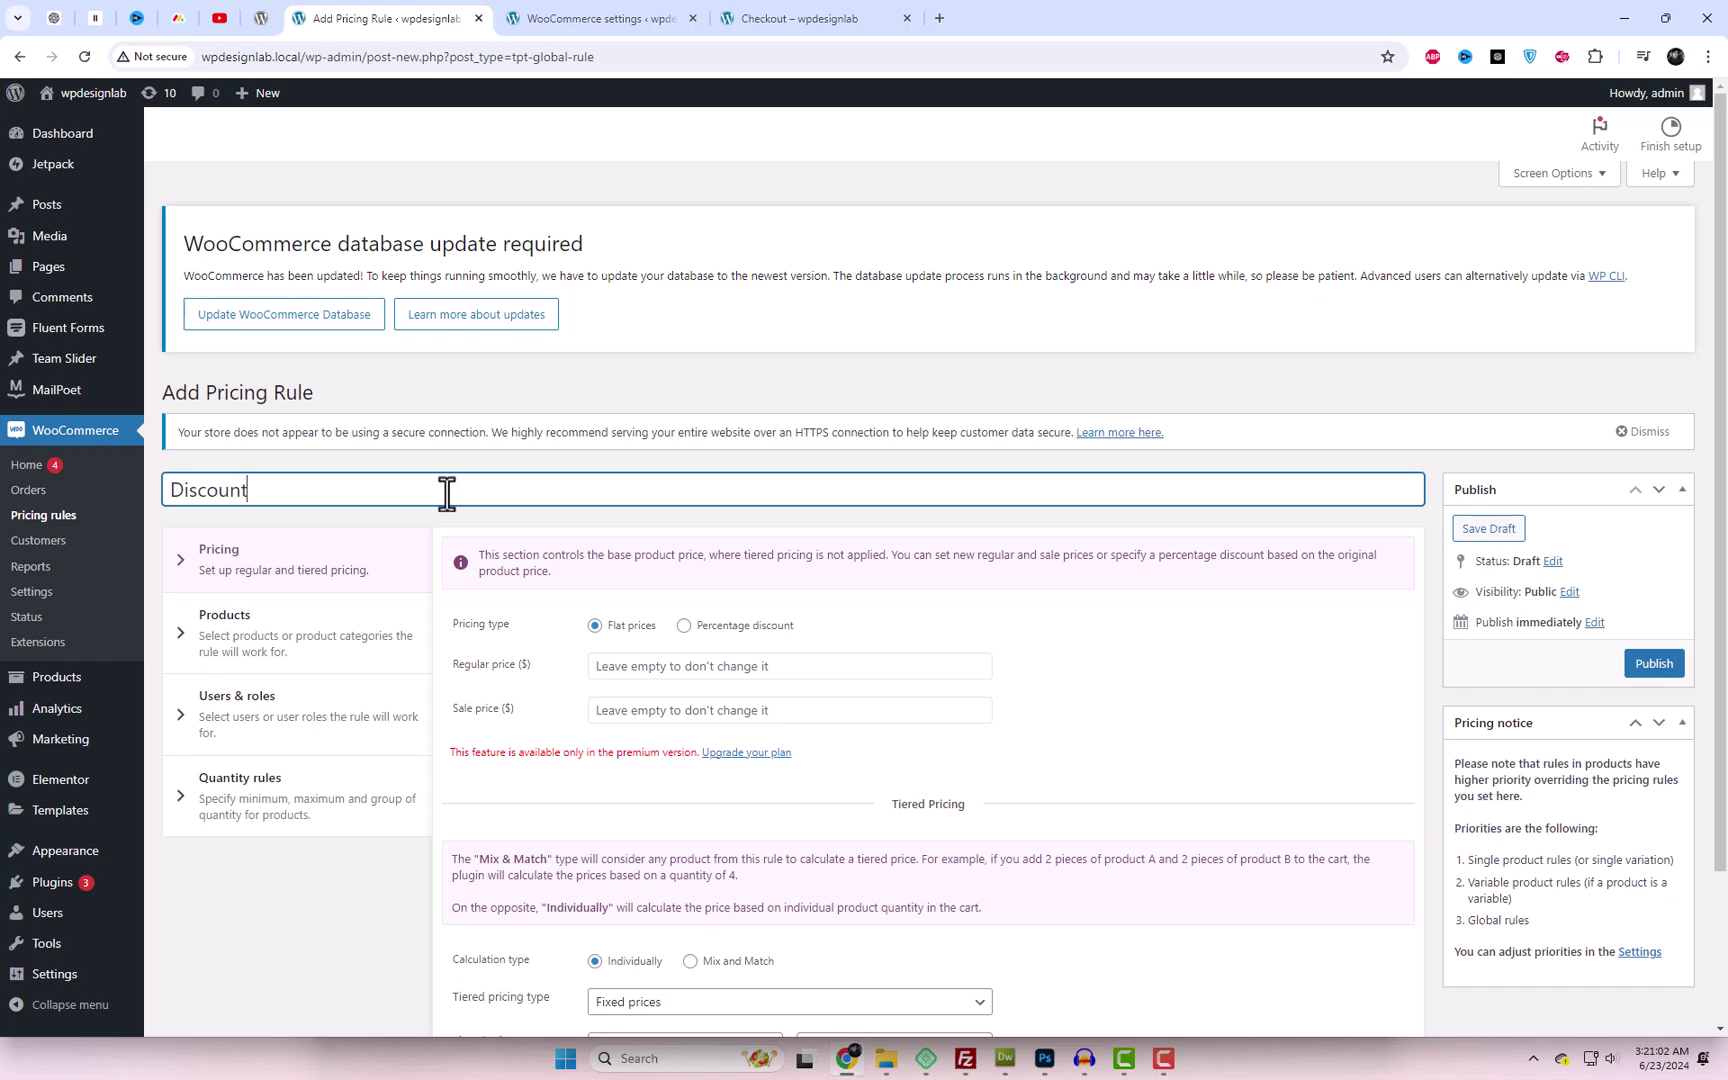
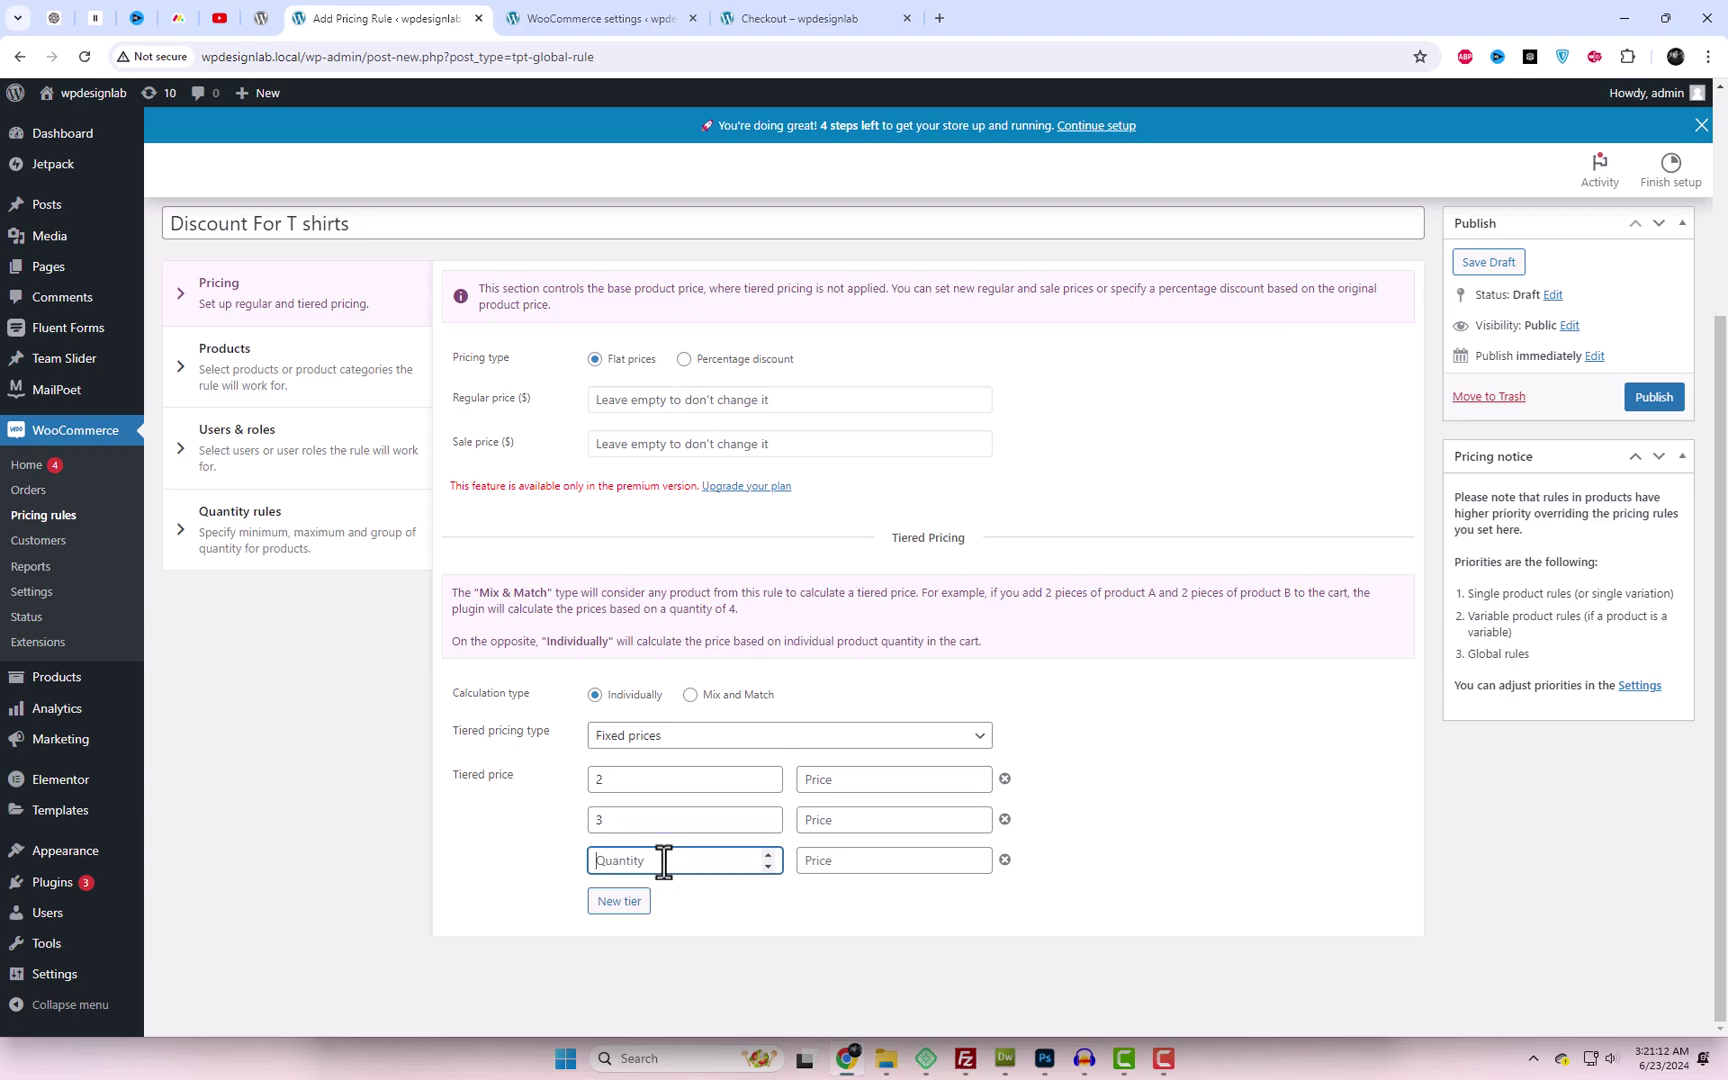
# Add tiers for quantities 4 and 5, and price quantities 2, 3, 4 and 5 at 12, 10, 8 and 5.
pyautogui.click(642, 903)
pyautogui.click(629, 903)
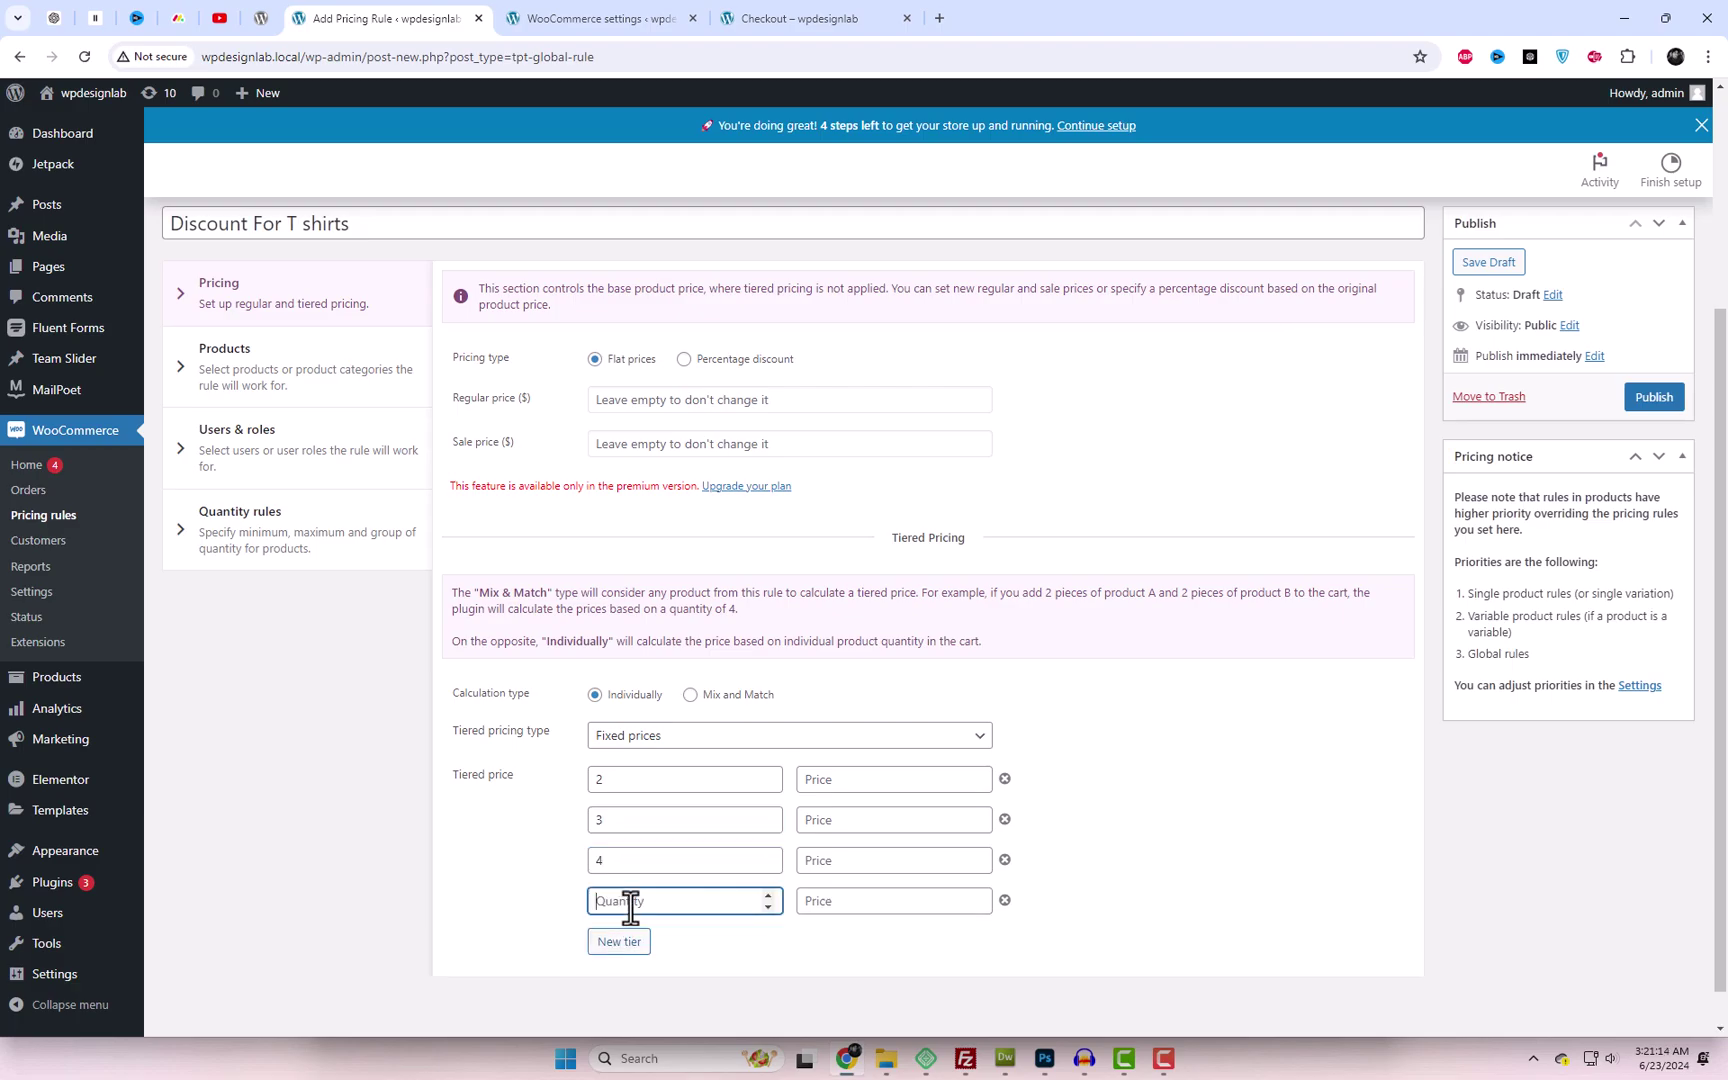
pyautogui.click(852, 780)
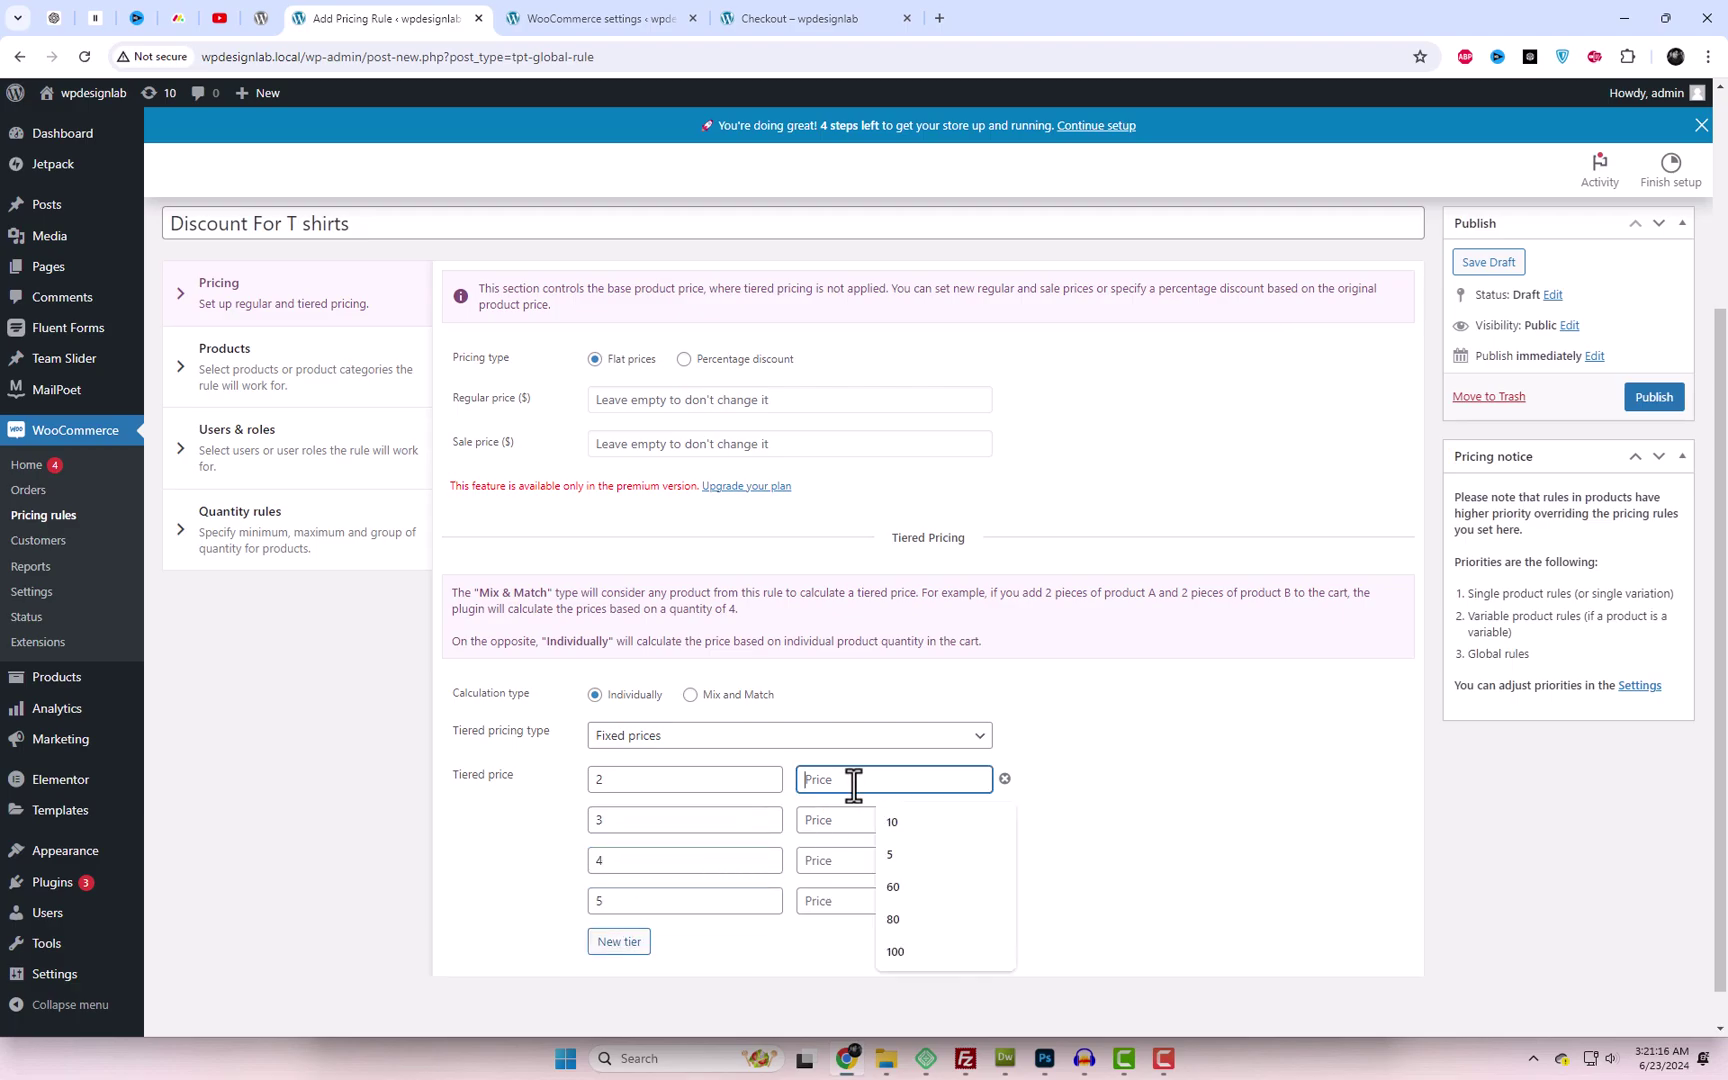
pyautogui.write('12')
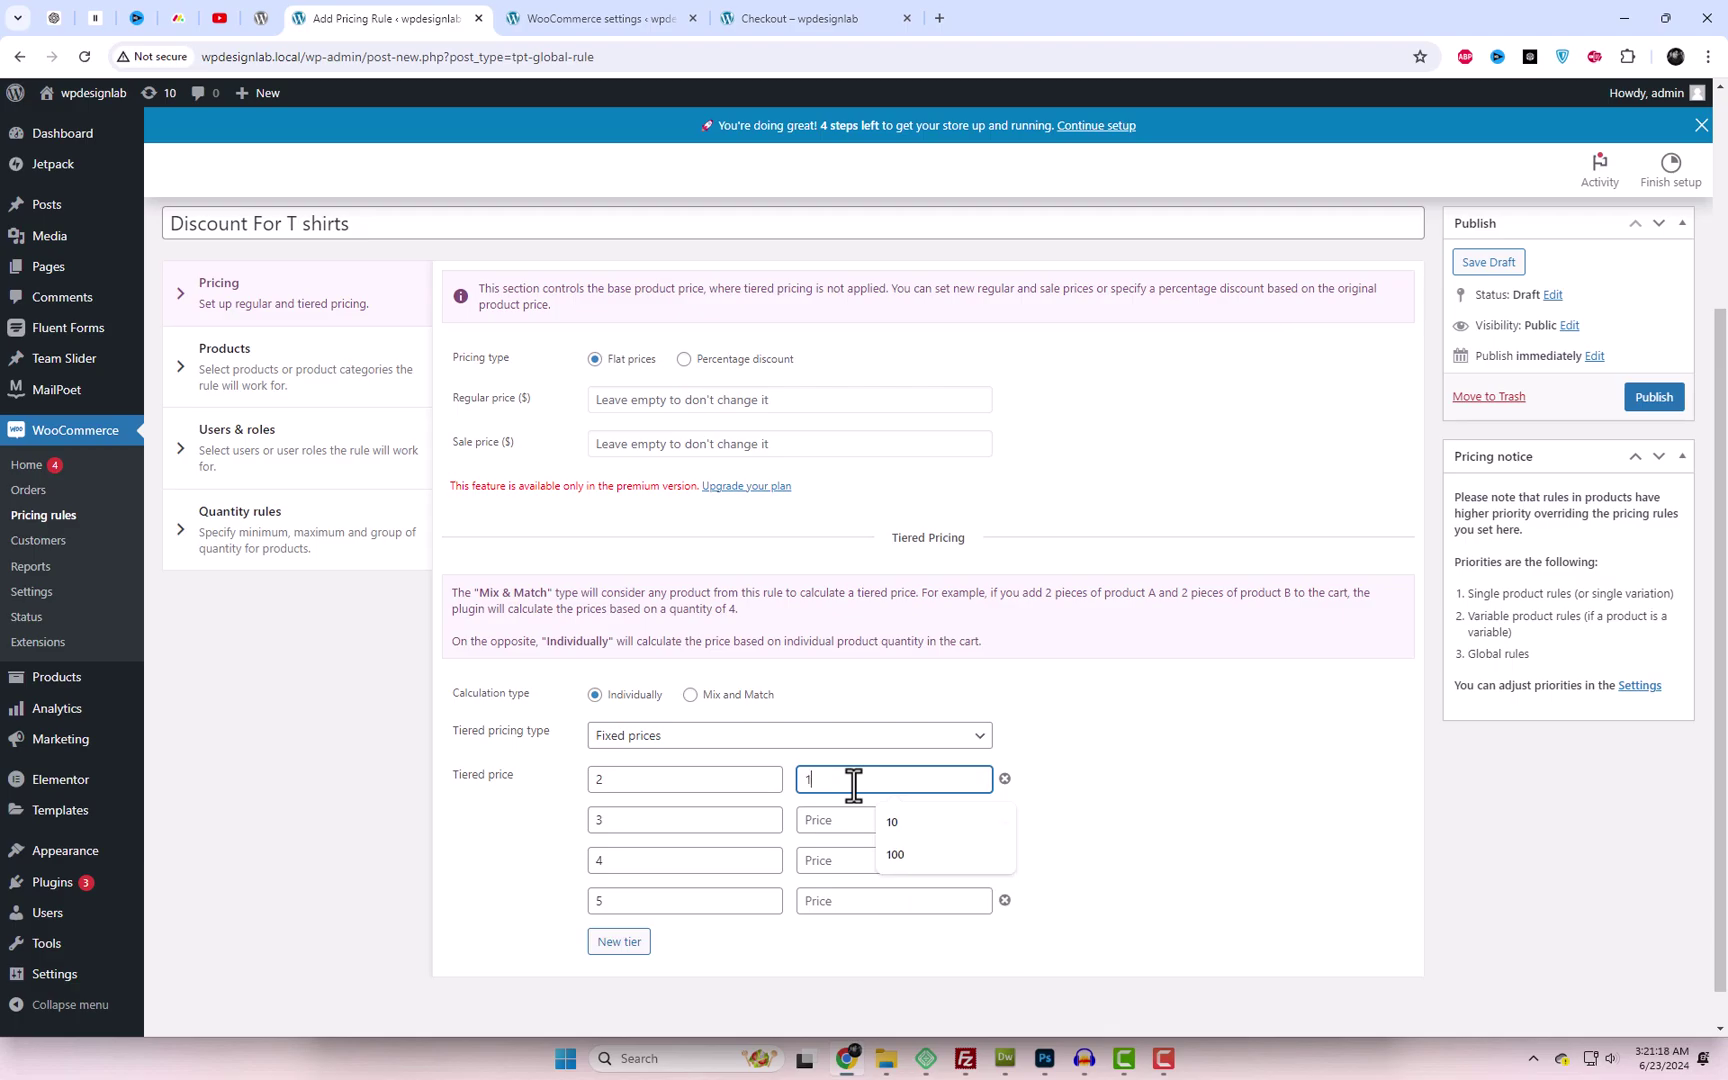
pyautogui.click(826, 822)
pyautogui.write('10')
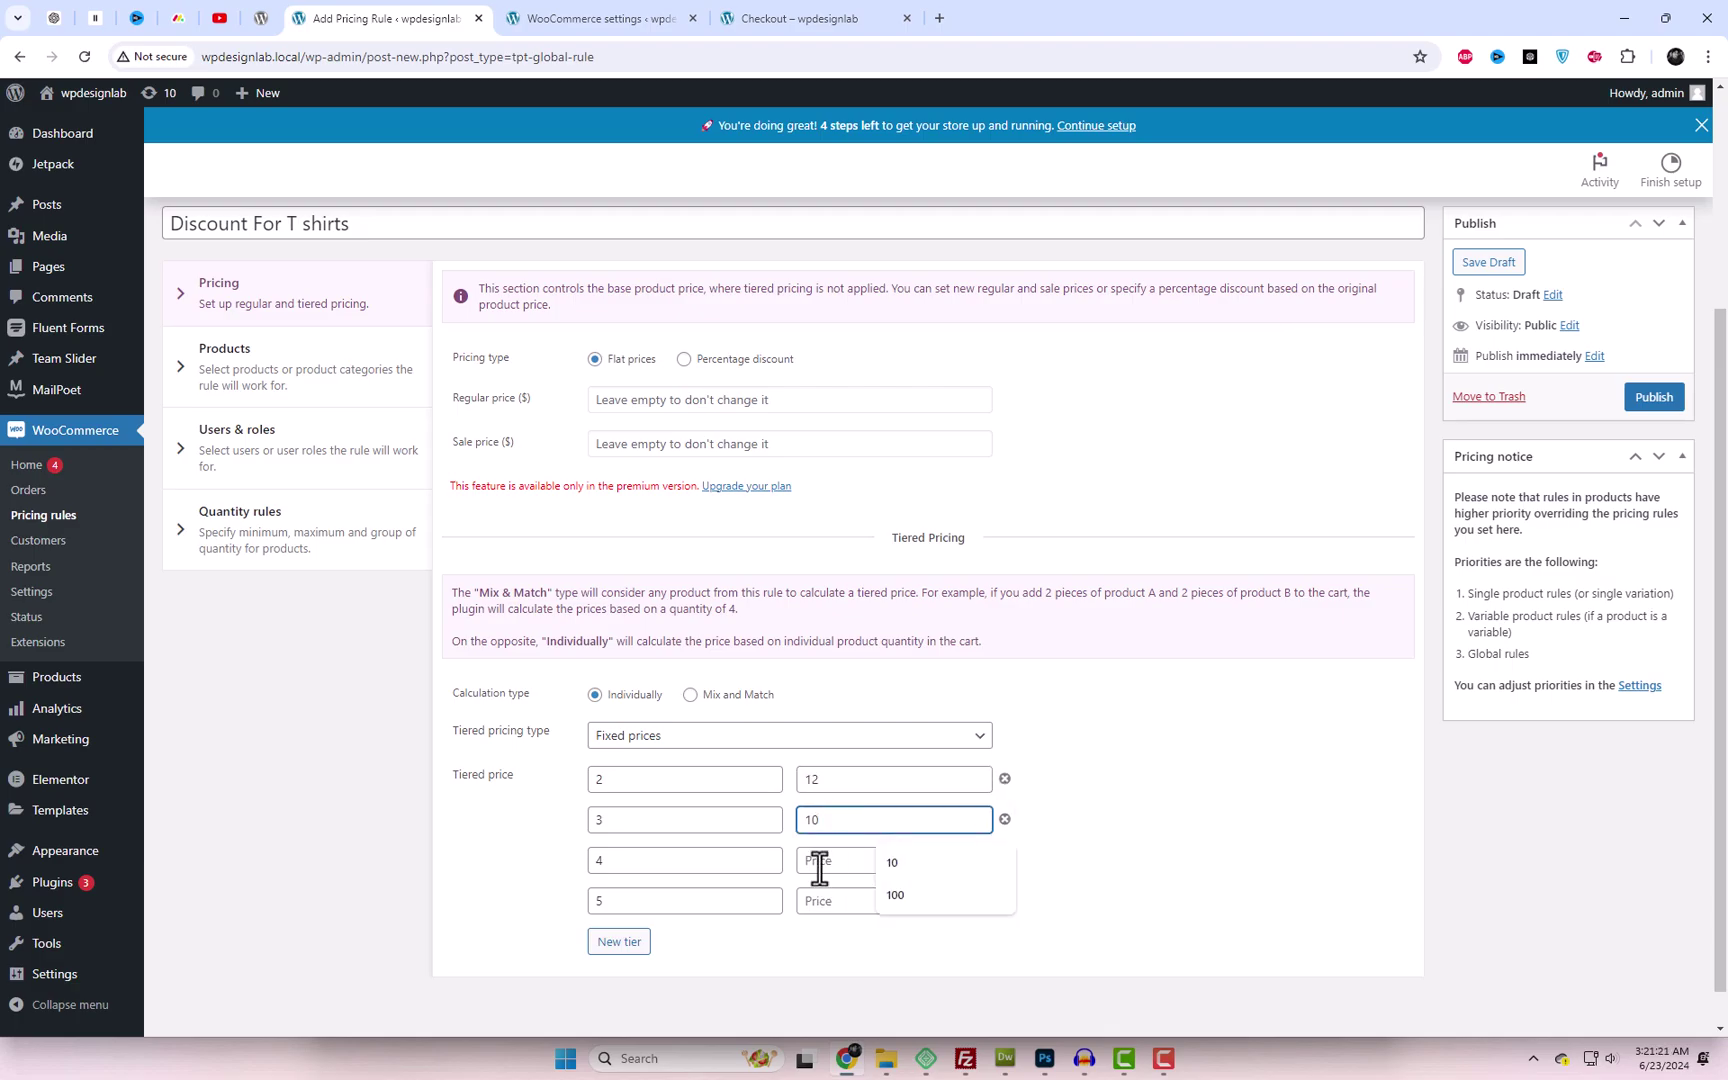
pyautogui.click(826, 860)
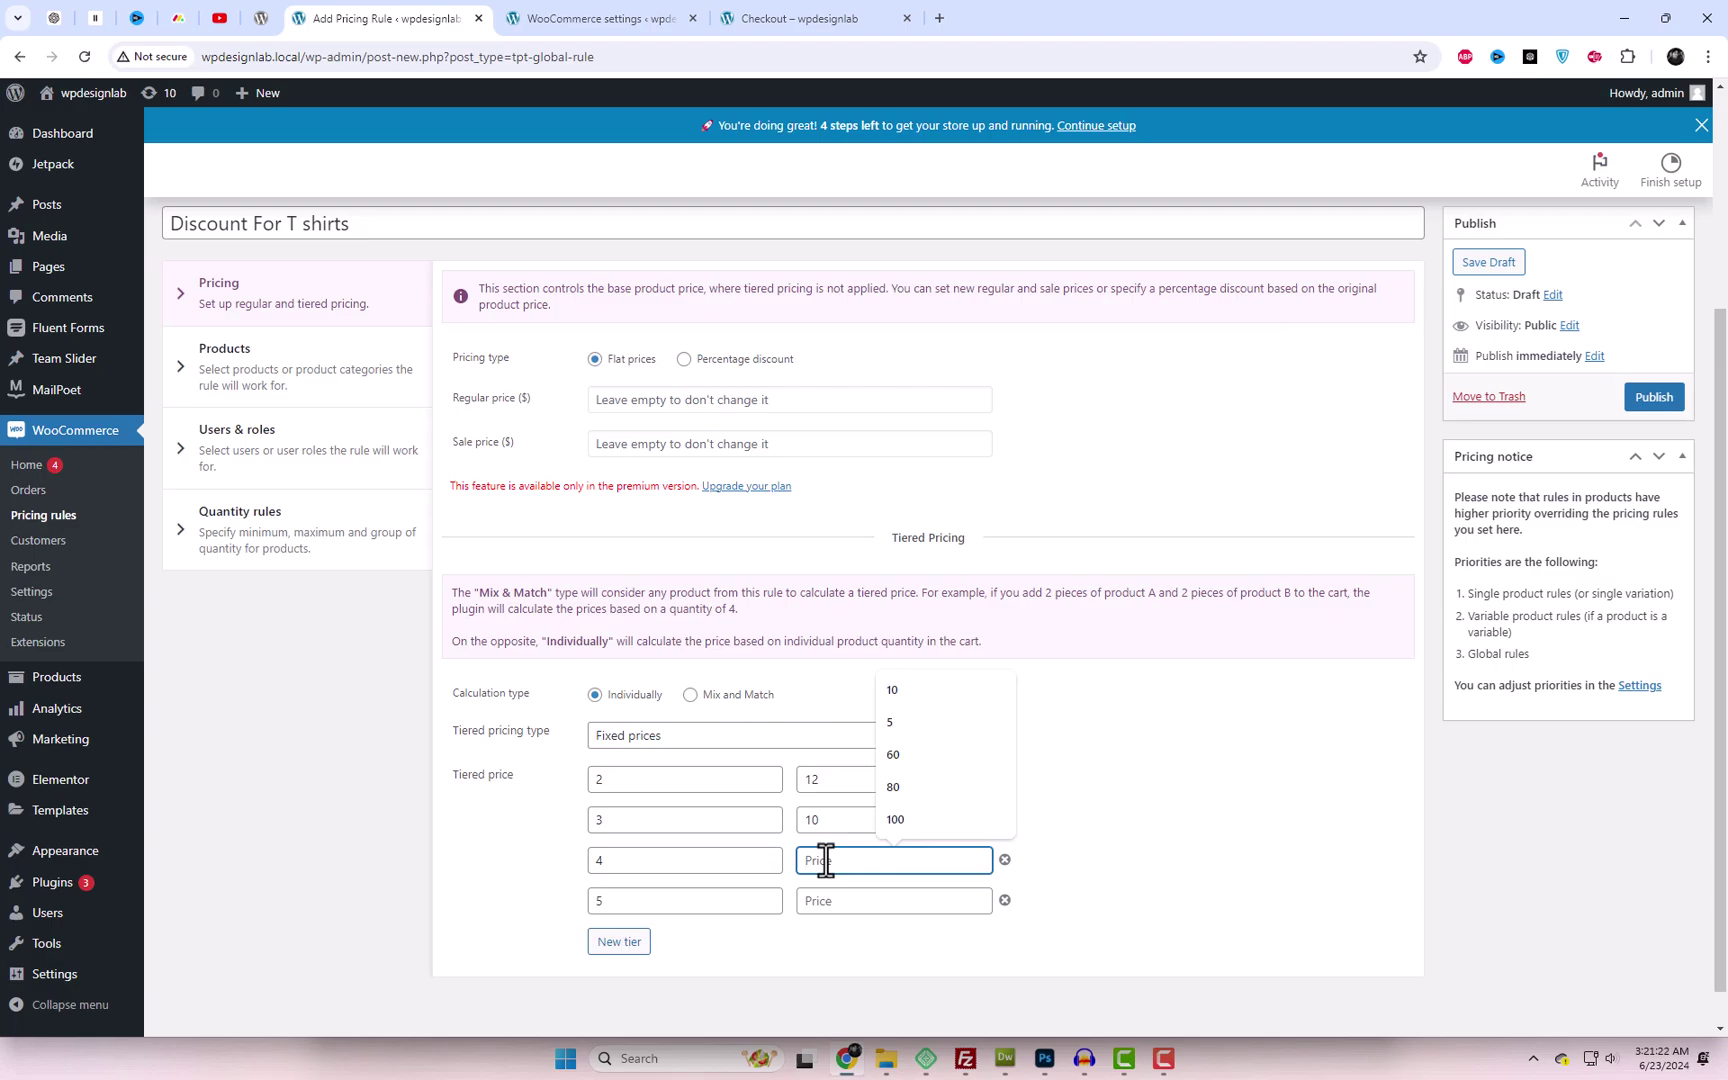
pyautogui.write('0')
pyautogui.write('8')
pyautogui.click(813, 908)
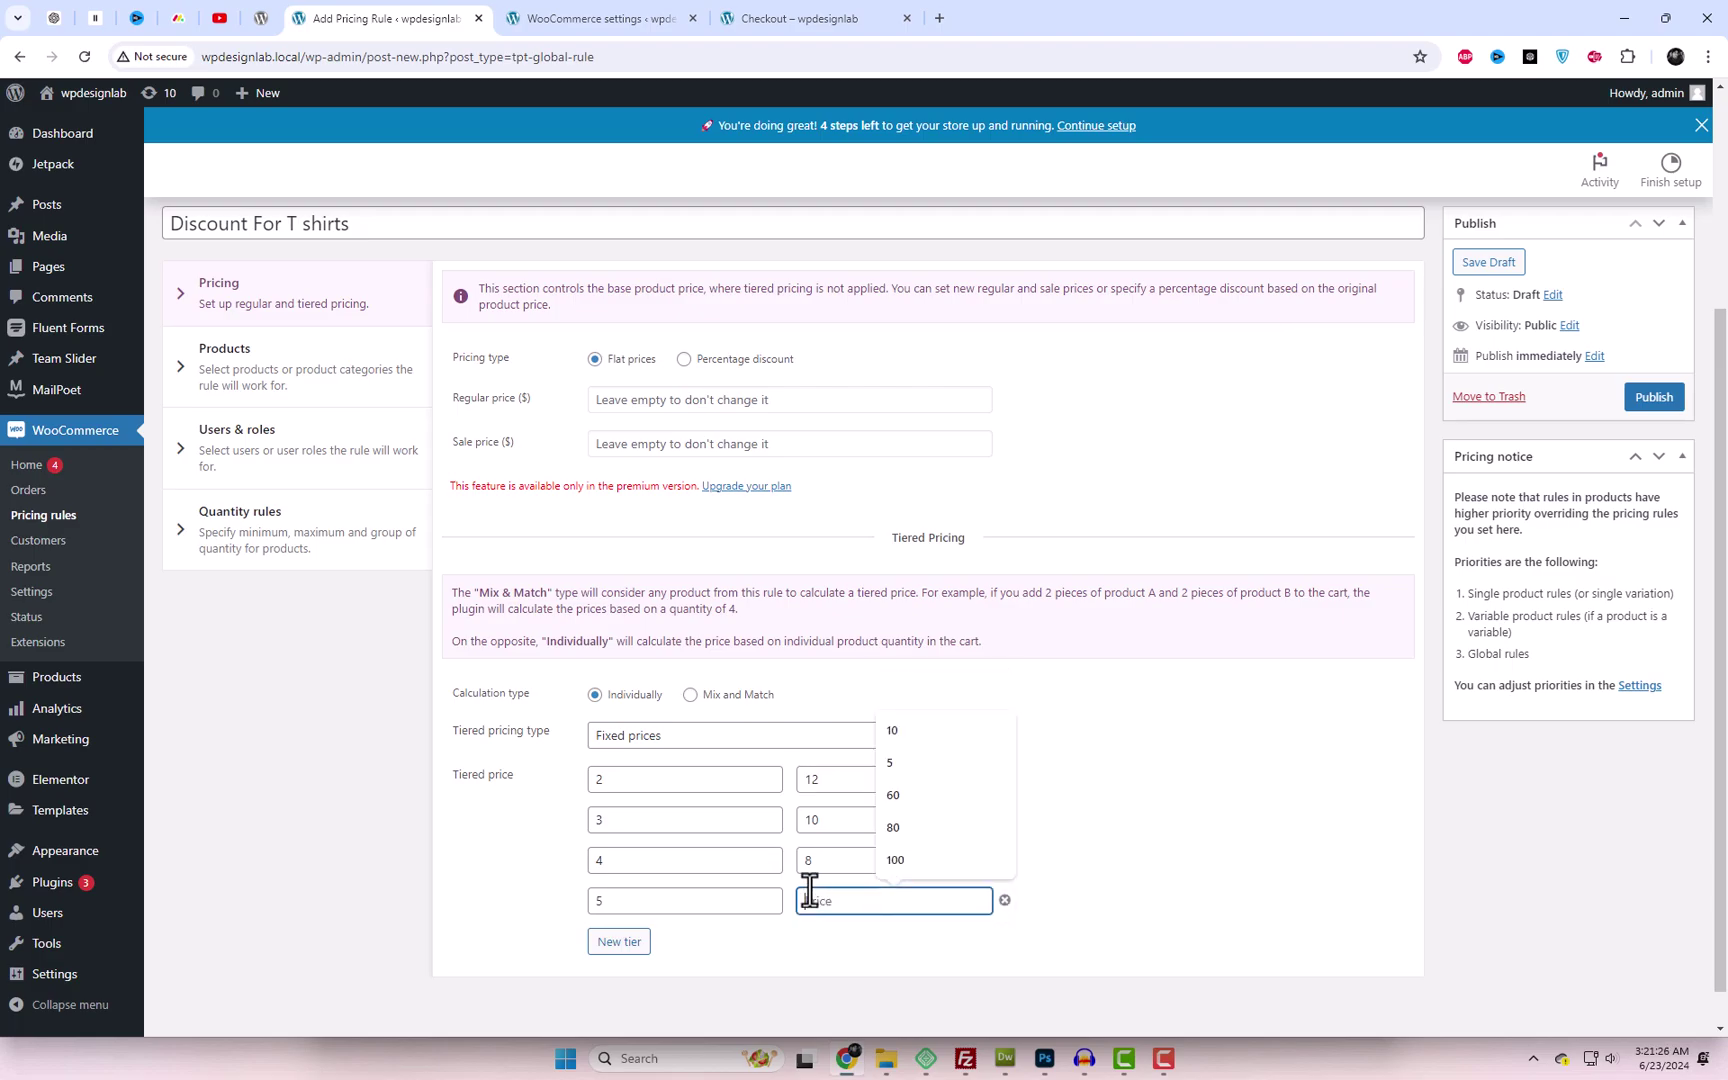
pyautogui.write('5')
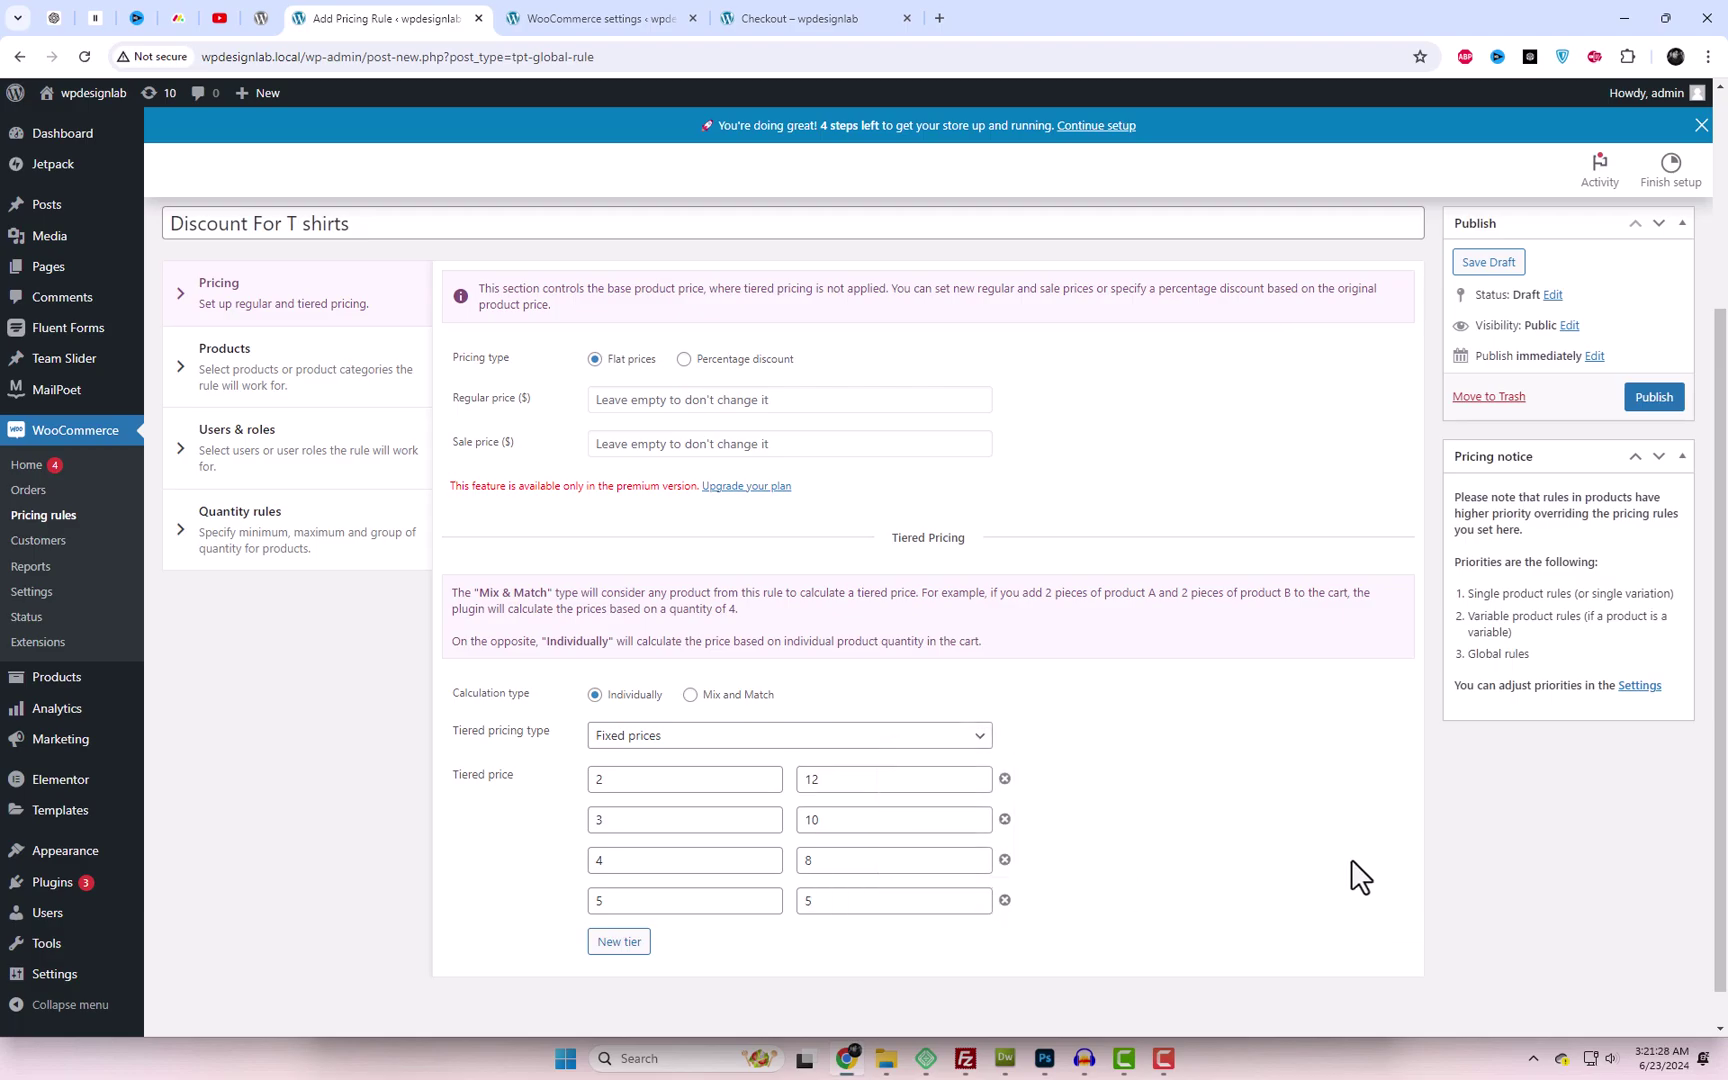
# Apply the pricing rule to the tshirts product category.
pyautogui.click(300, 388)
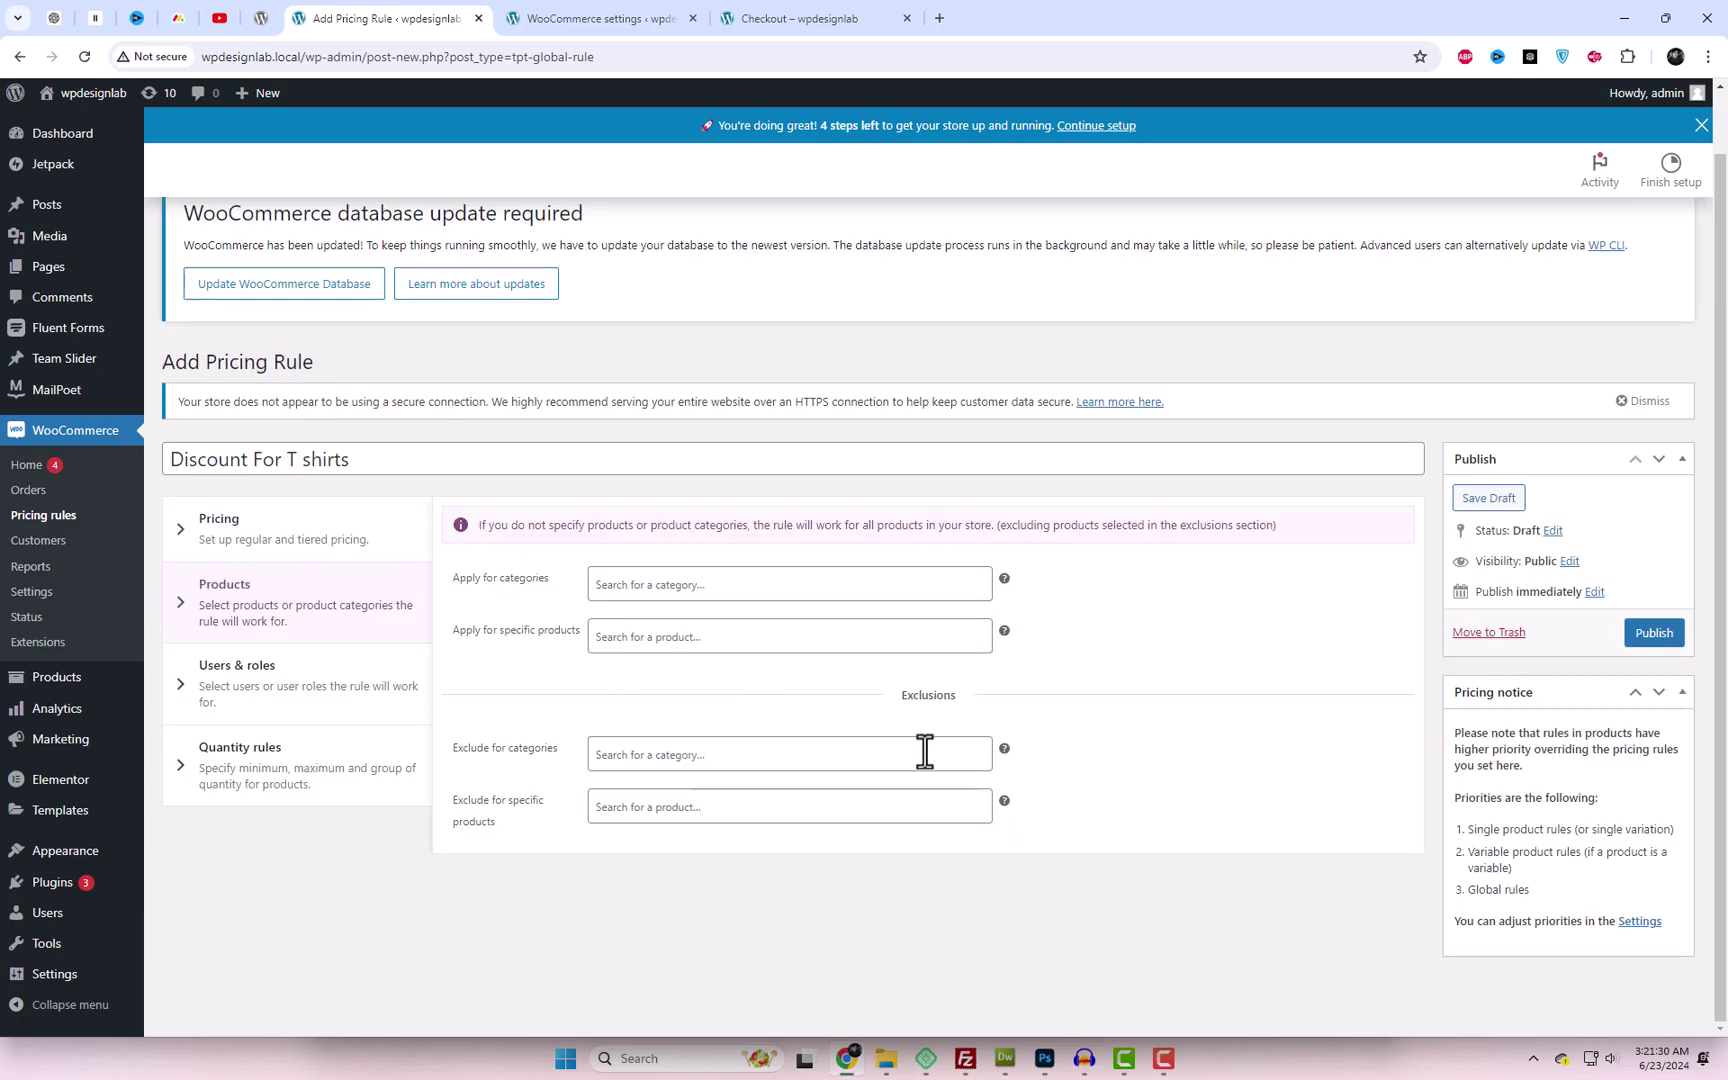
pyautogui.click(671, 589)
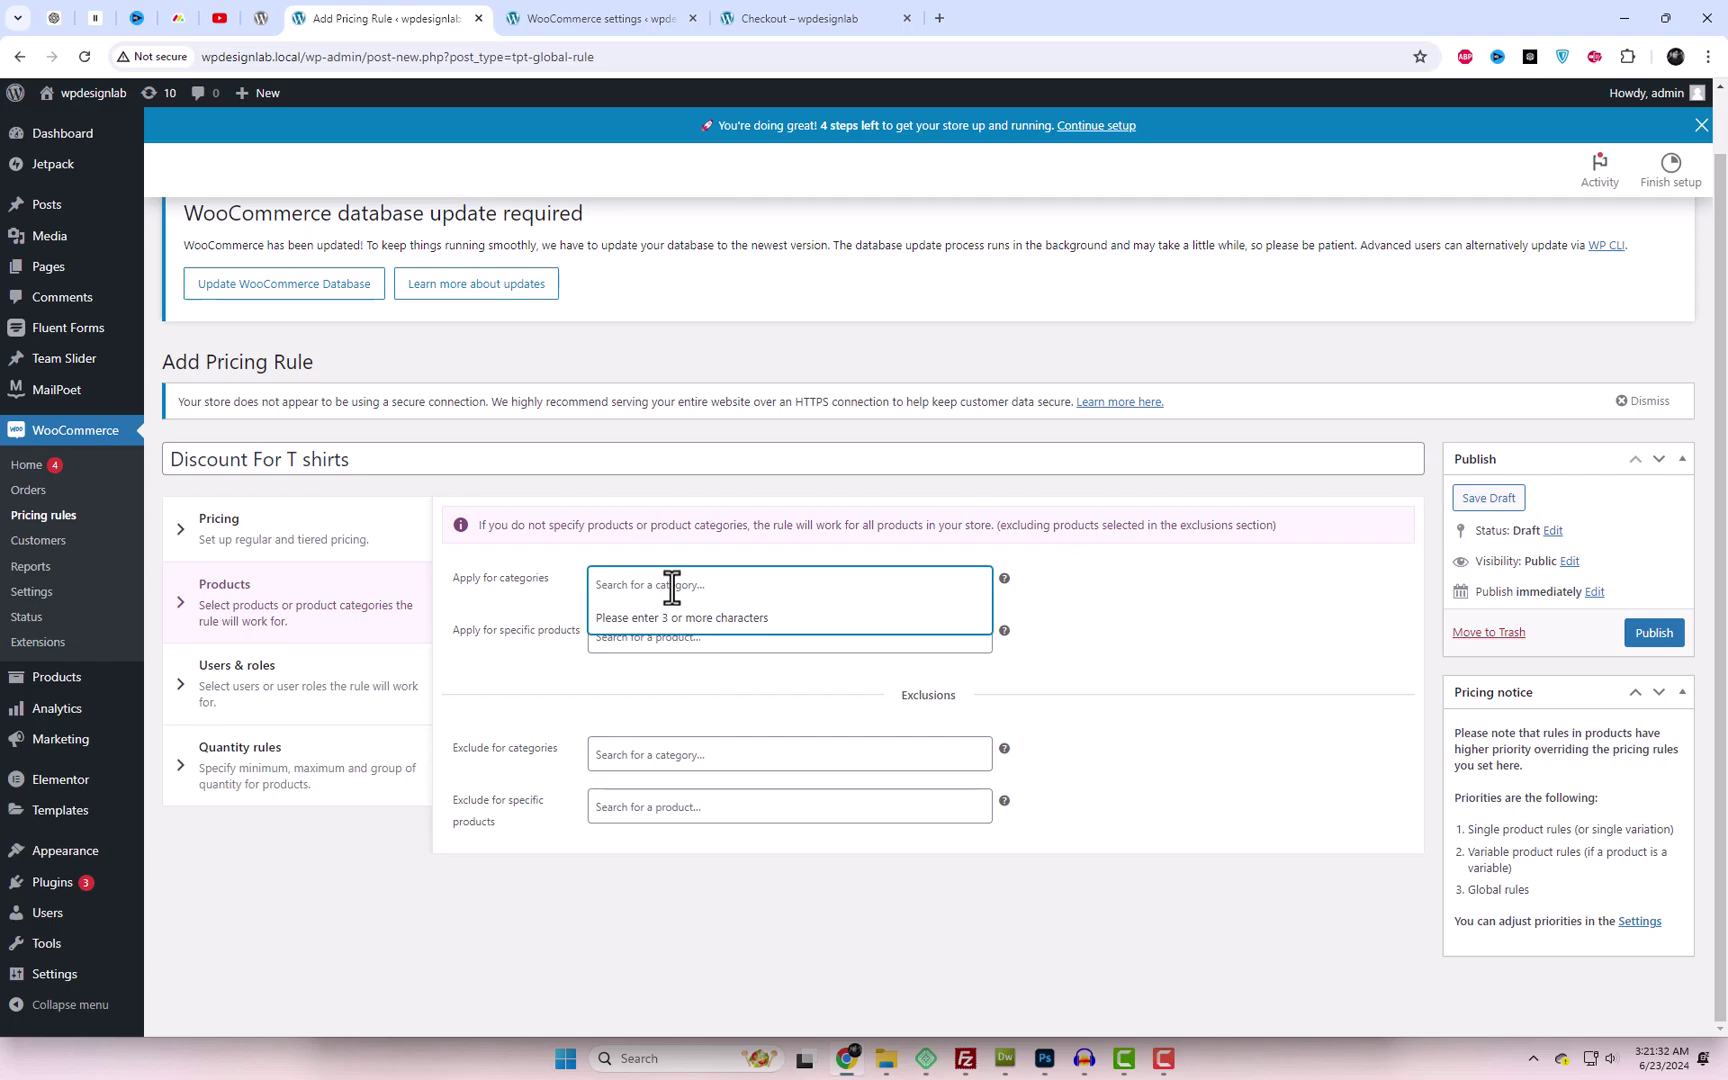
pyautogui.write('T shrits')
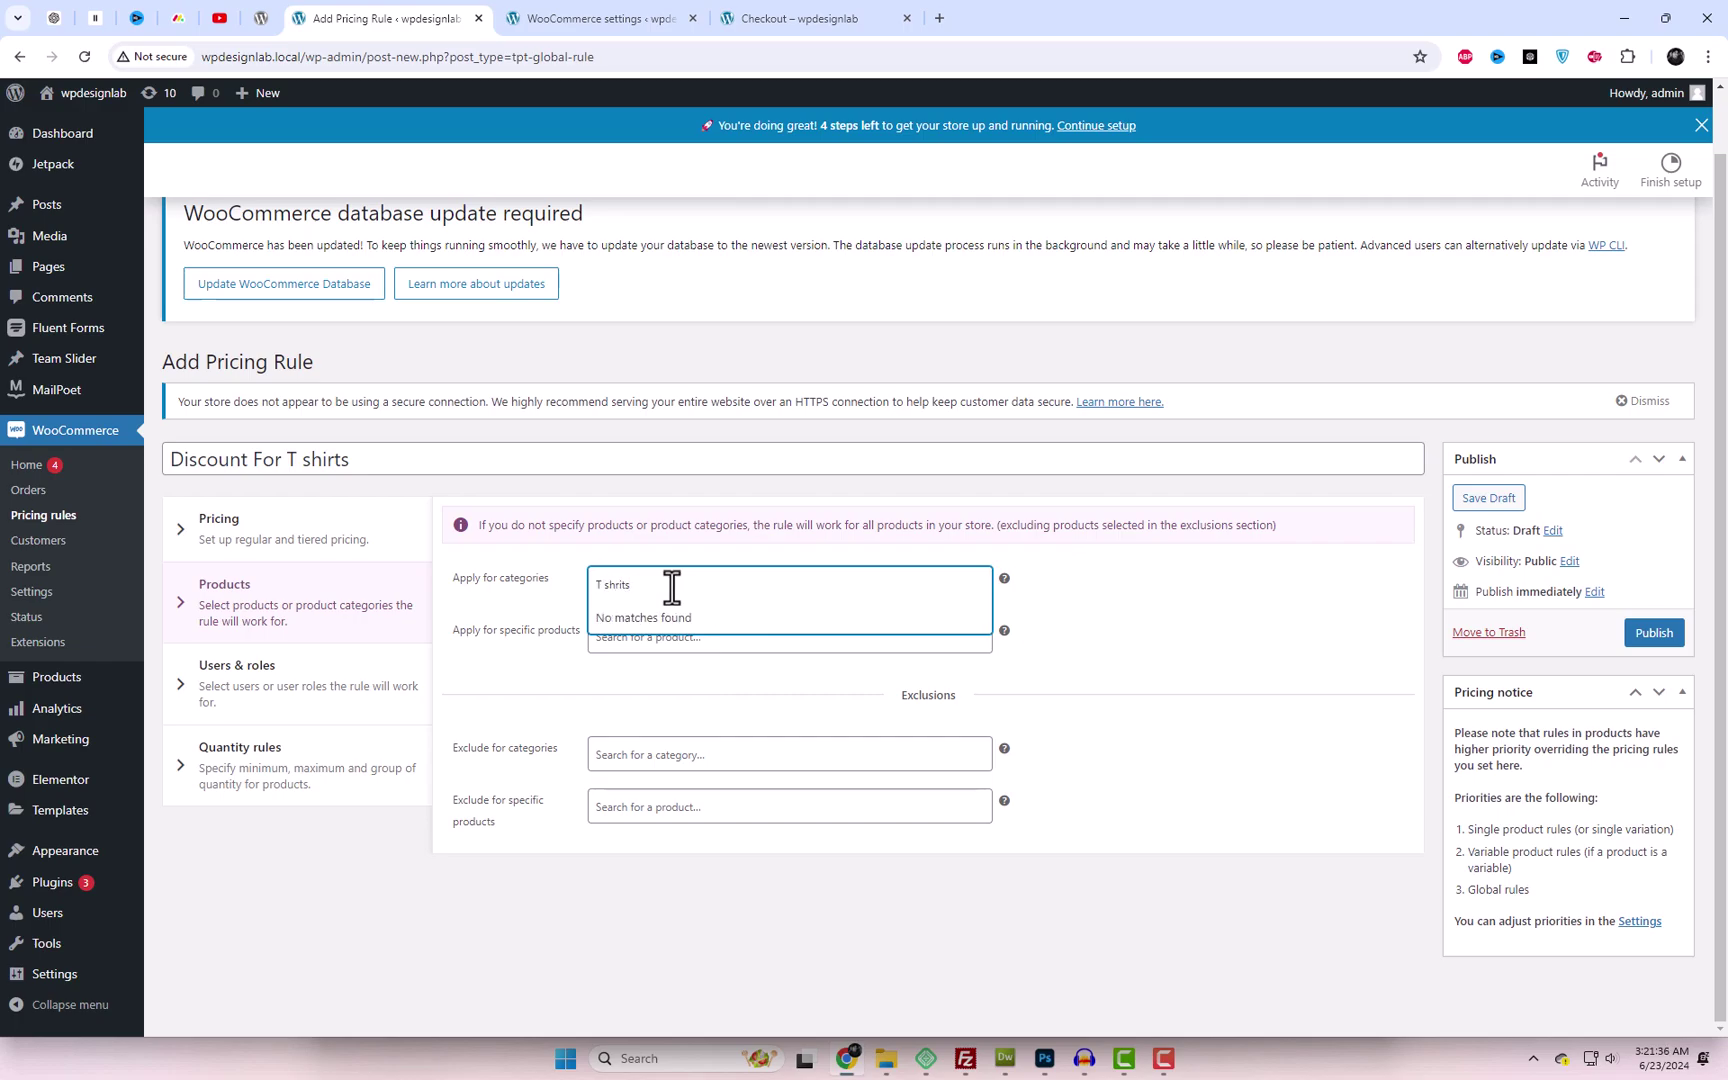
pyautogui.press('BackSpace')
pyautogui.press('BackSpace')
pyautogui.write('shir')
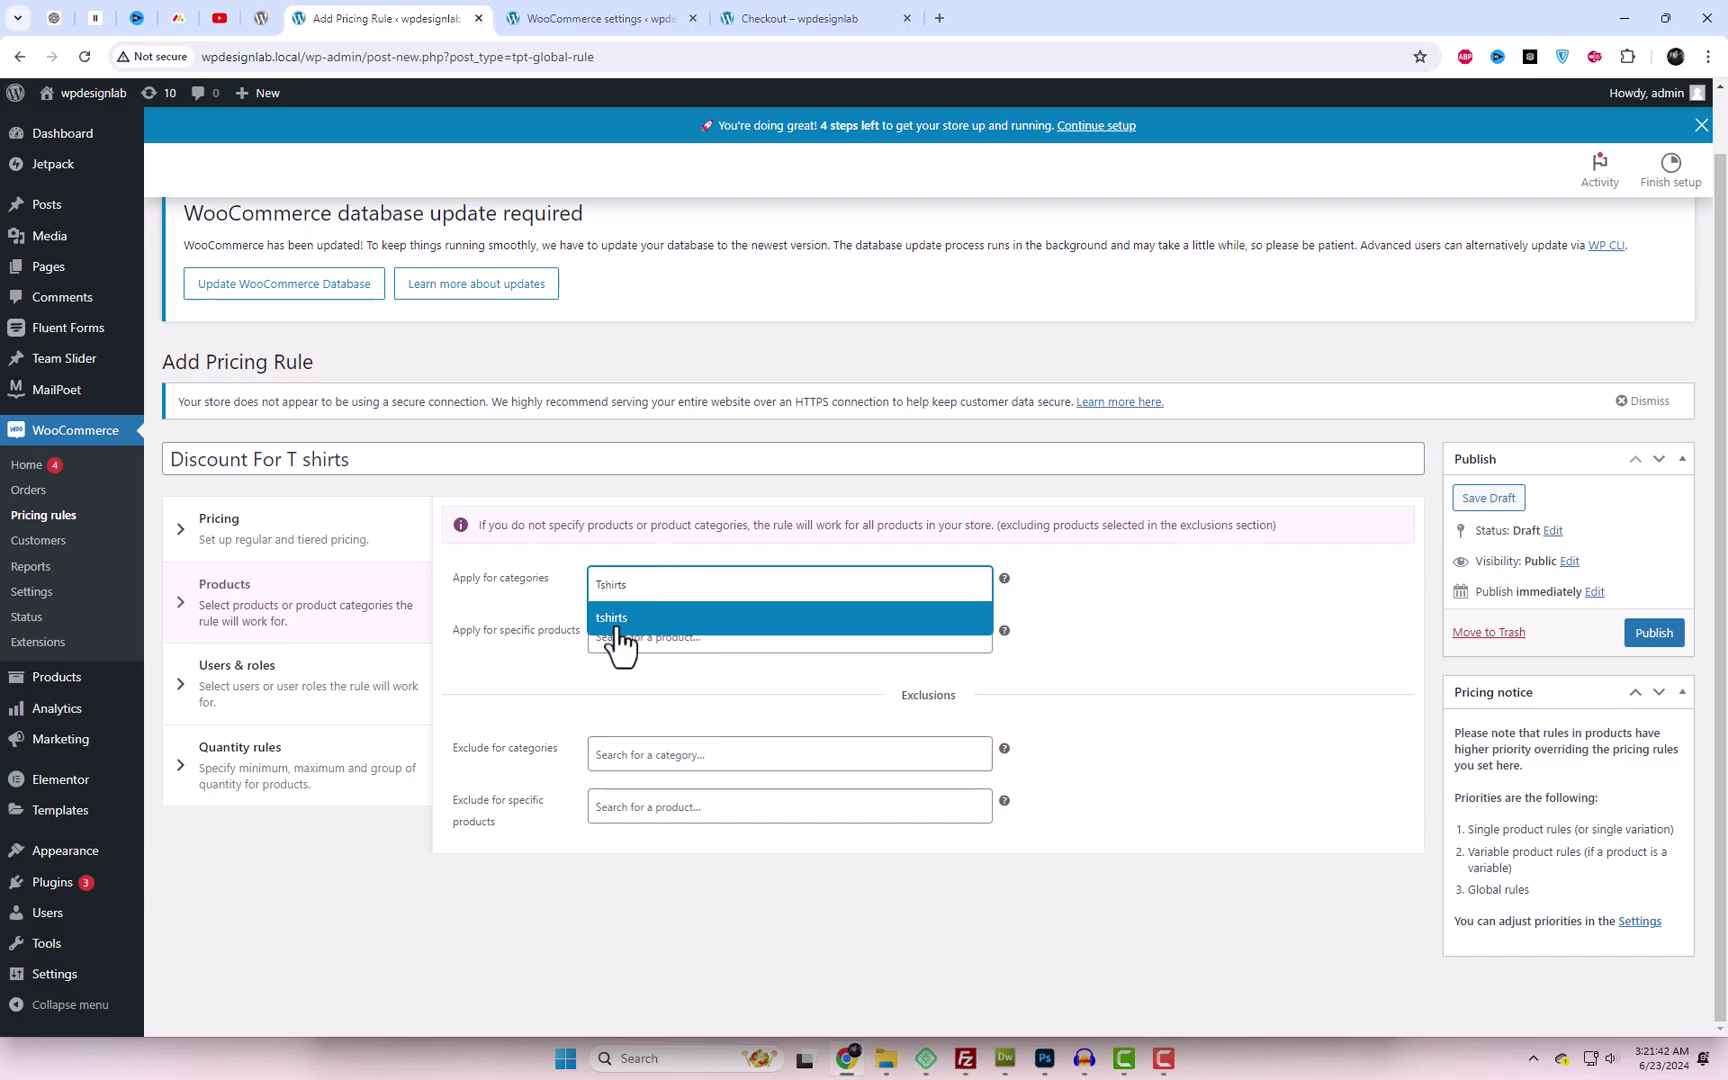
pyautogui.click(617, 621)
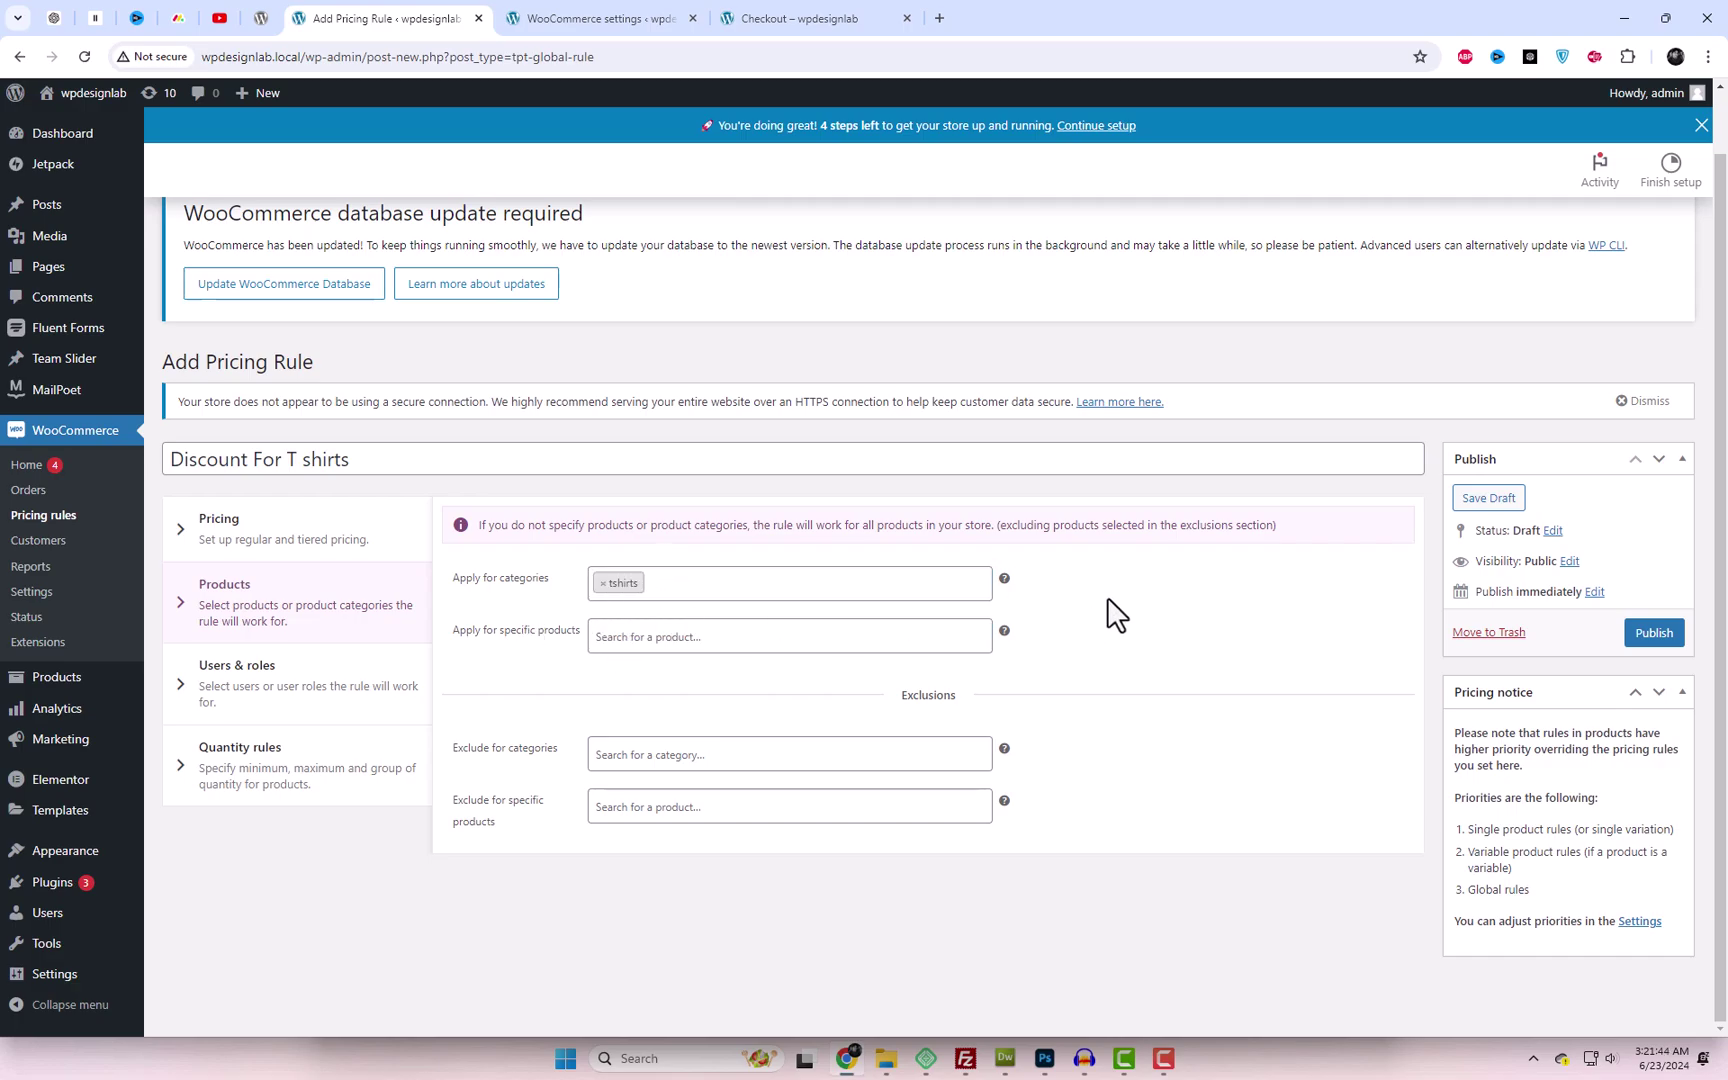
# Include the Administrator and Editor user roles in the pricing rule.
pyautogui.click(242, 692)
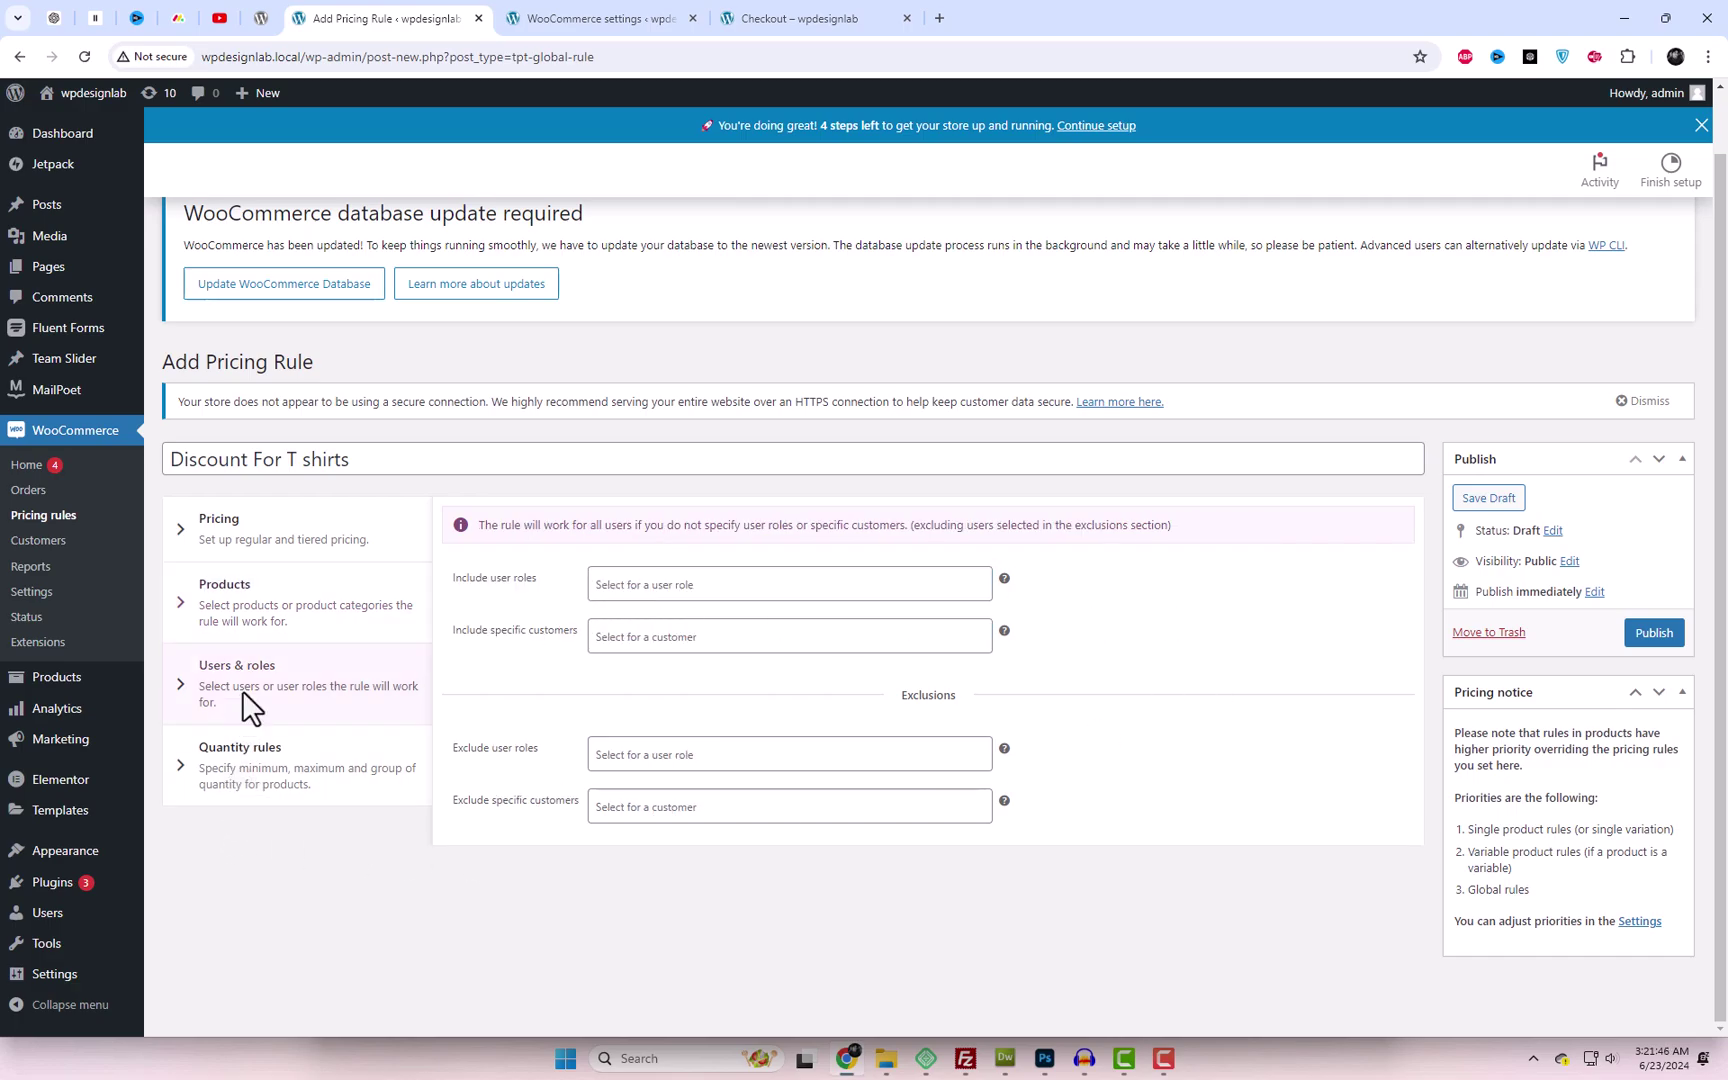
pyautogui.click(659, 590)
pyautogui.click(642, 652)
pyautogui.click(666, 592)
pyautogui.click(672, 622)
# Include the Shop manager, Subscriber and Keymaster roles as well, and publish the pricing rule.
pyautogui.click(803, 588)
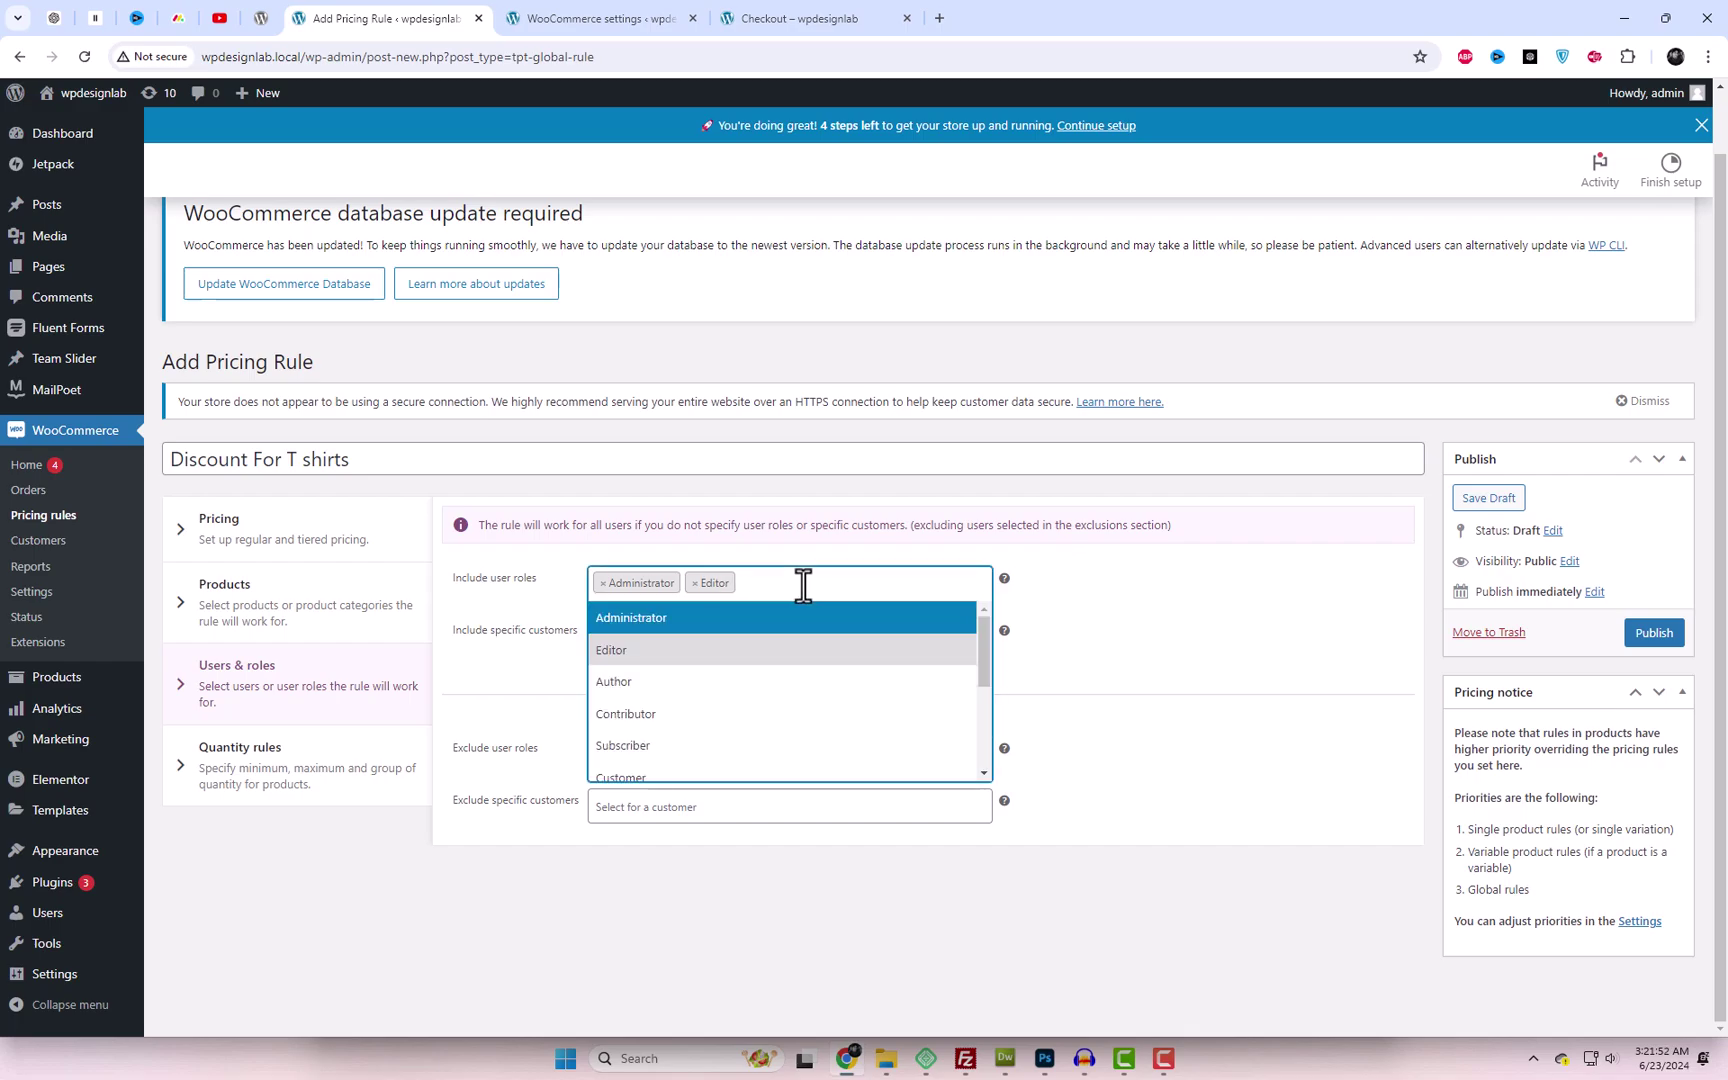
pyautogui.scroll(-2, 760, 712)
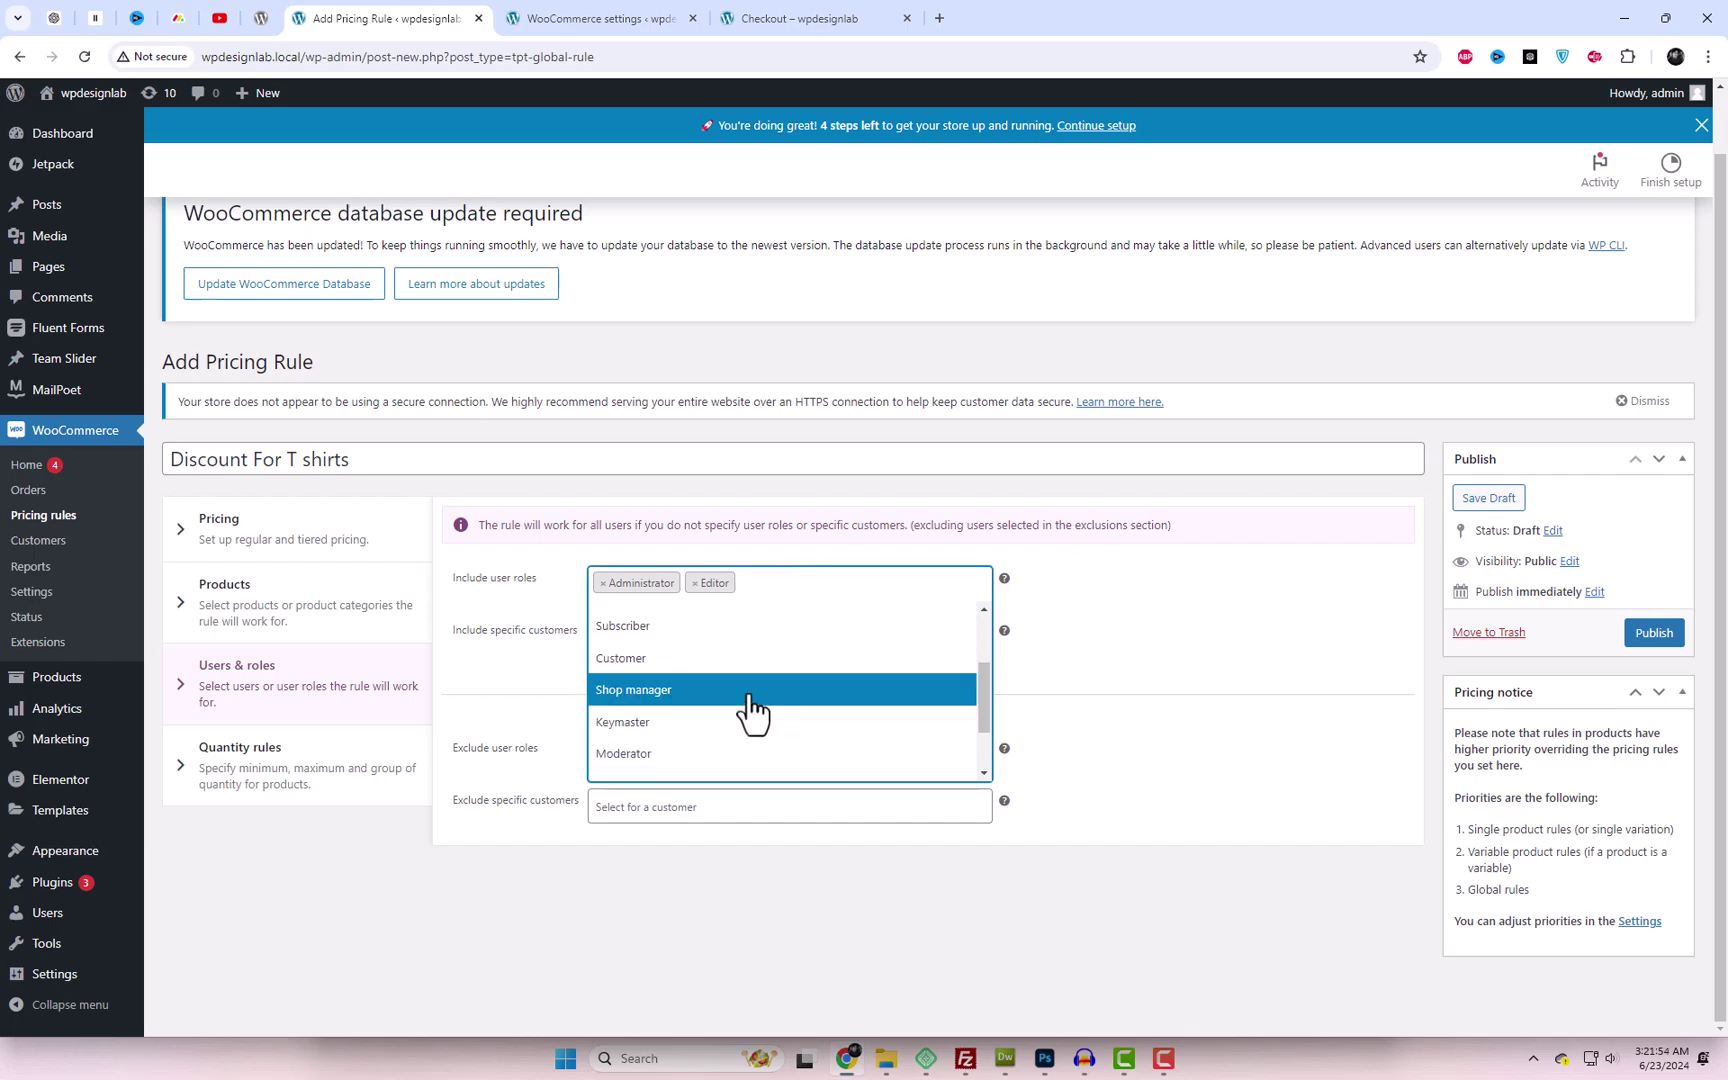
pyautogui.click(752, 700)
pyautogui.click(856, 586)
pyautogui.scroll(-2, 780, 700)
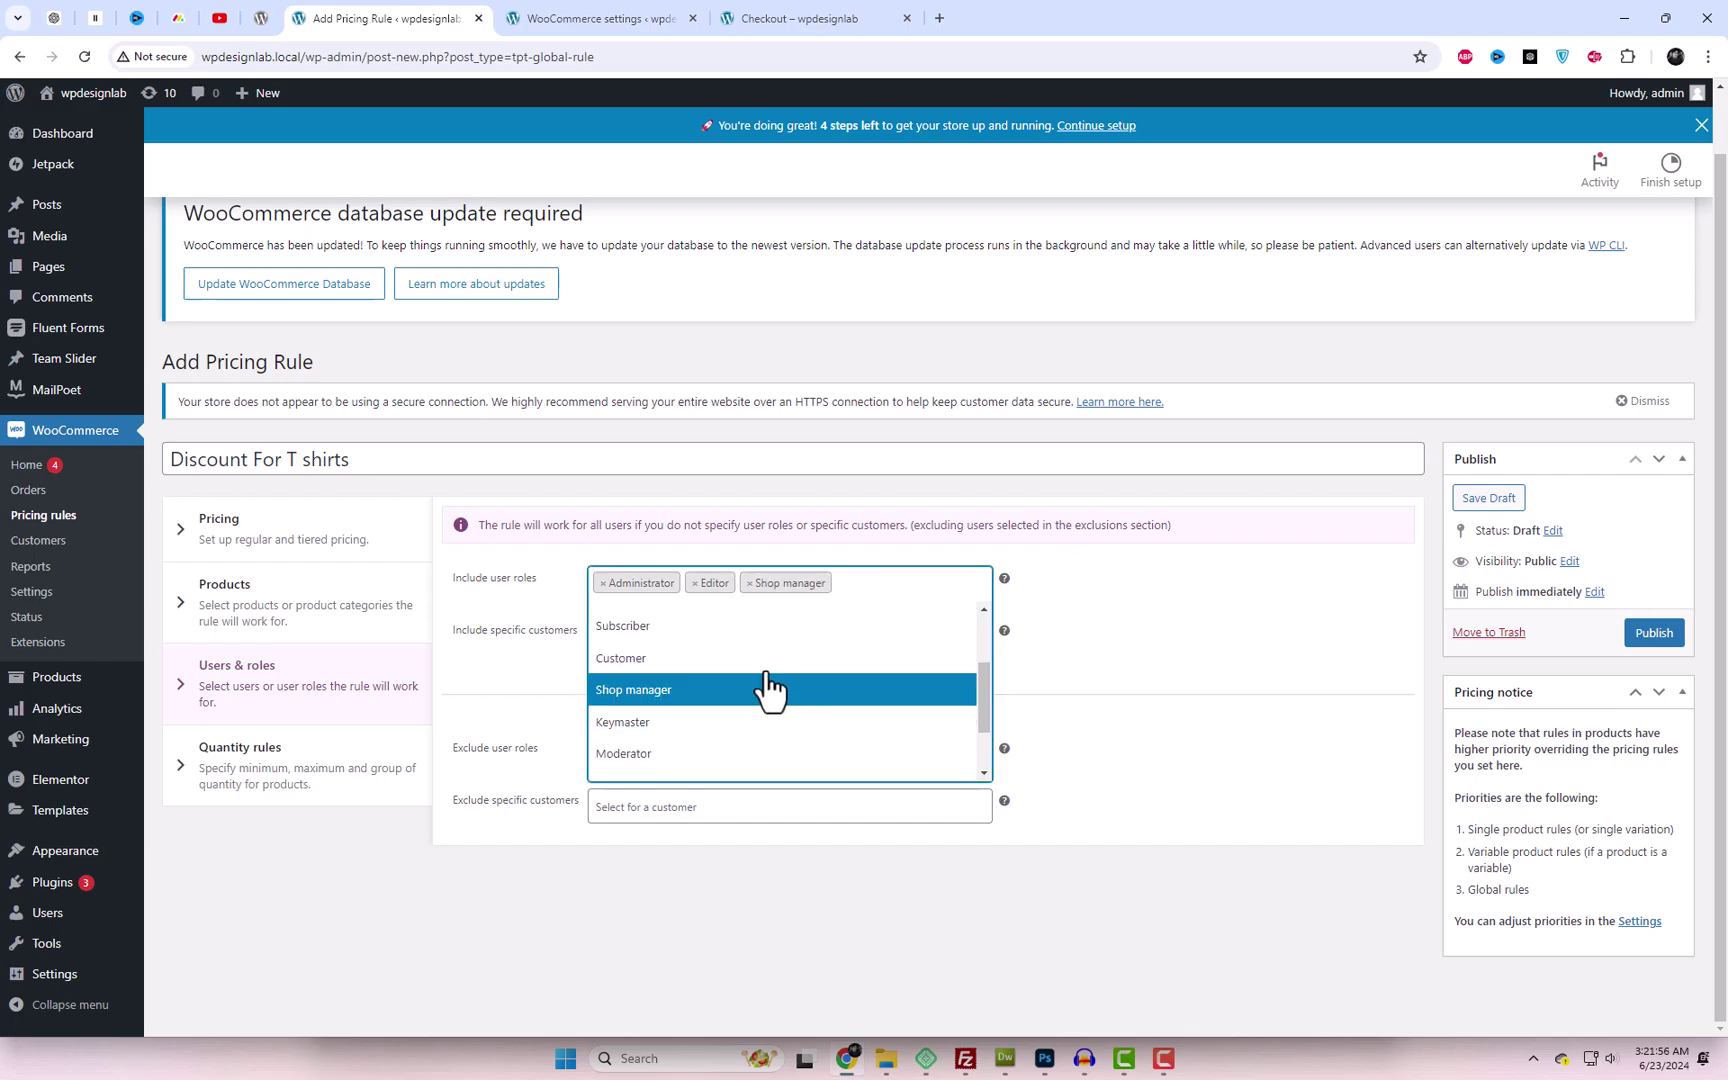
pyautogui.click(758, 636)
pyautogui.click(868, 609)
pyautogui.scroll(-4, 818, 740)
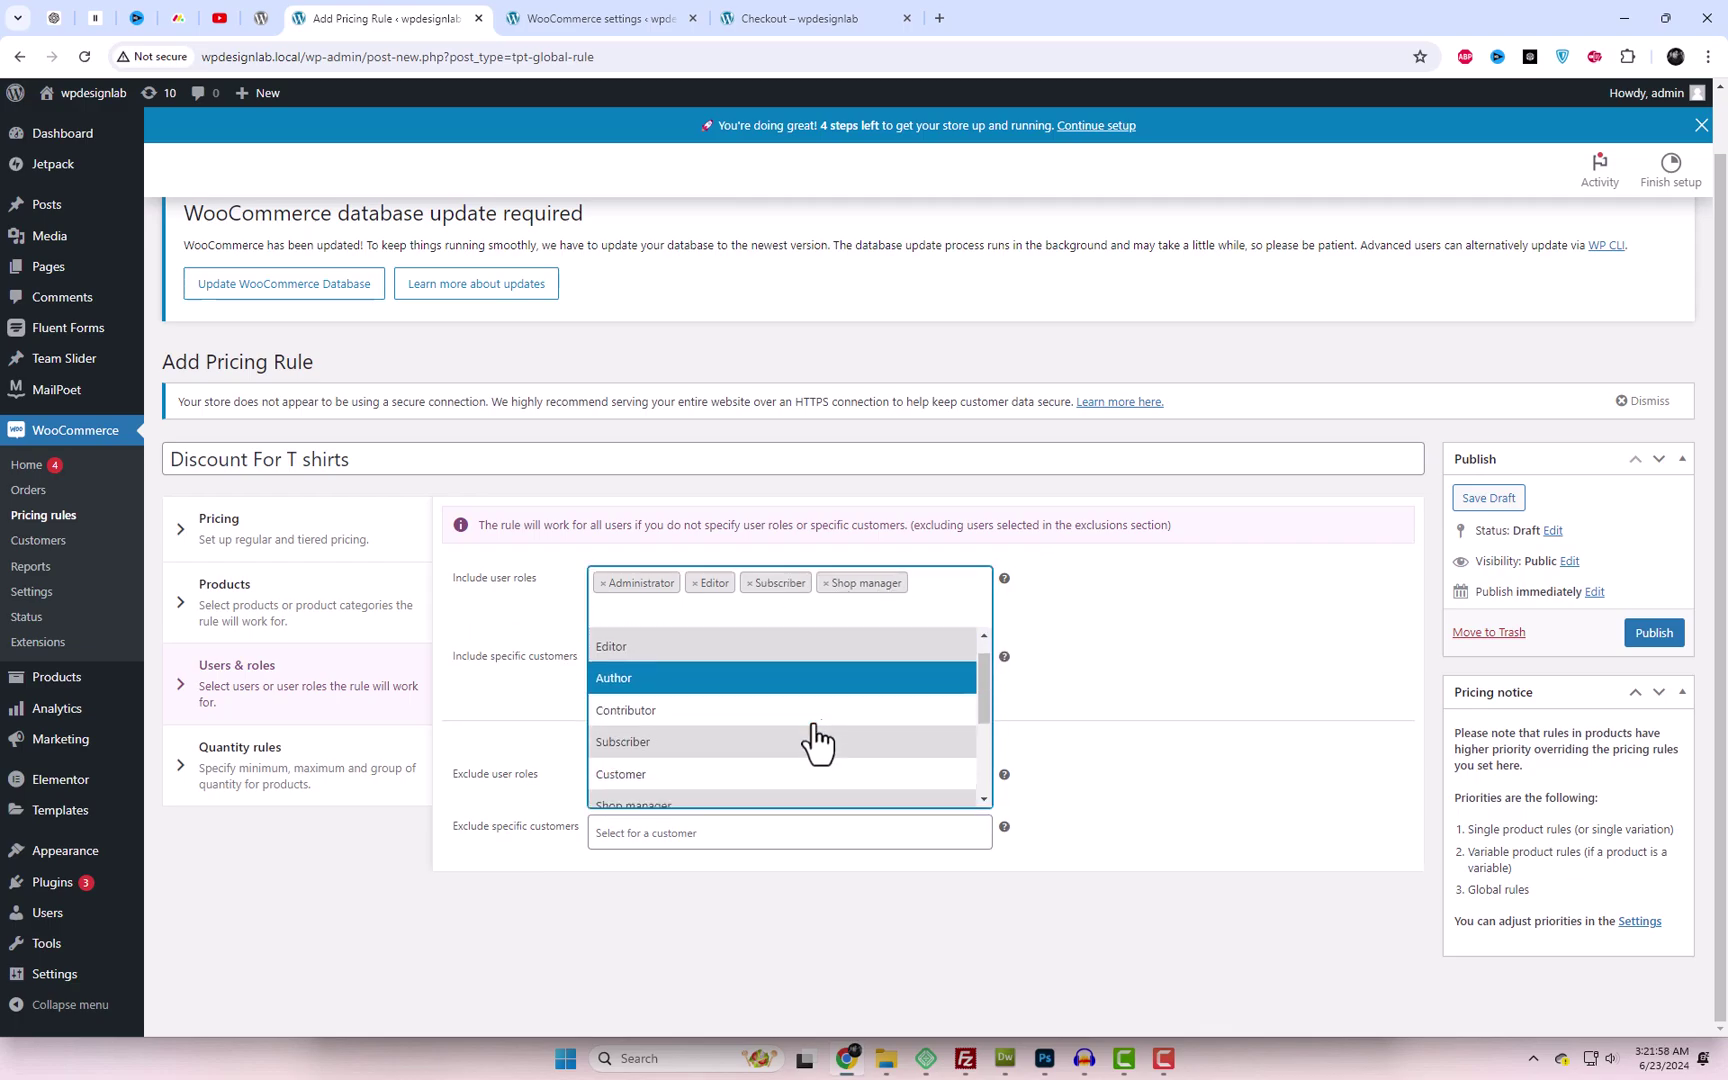
pyautogui.click(714, 750)
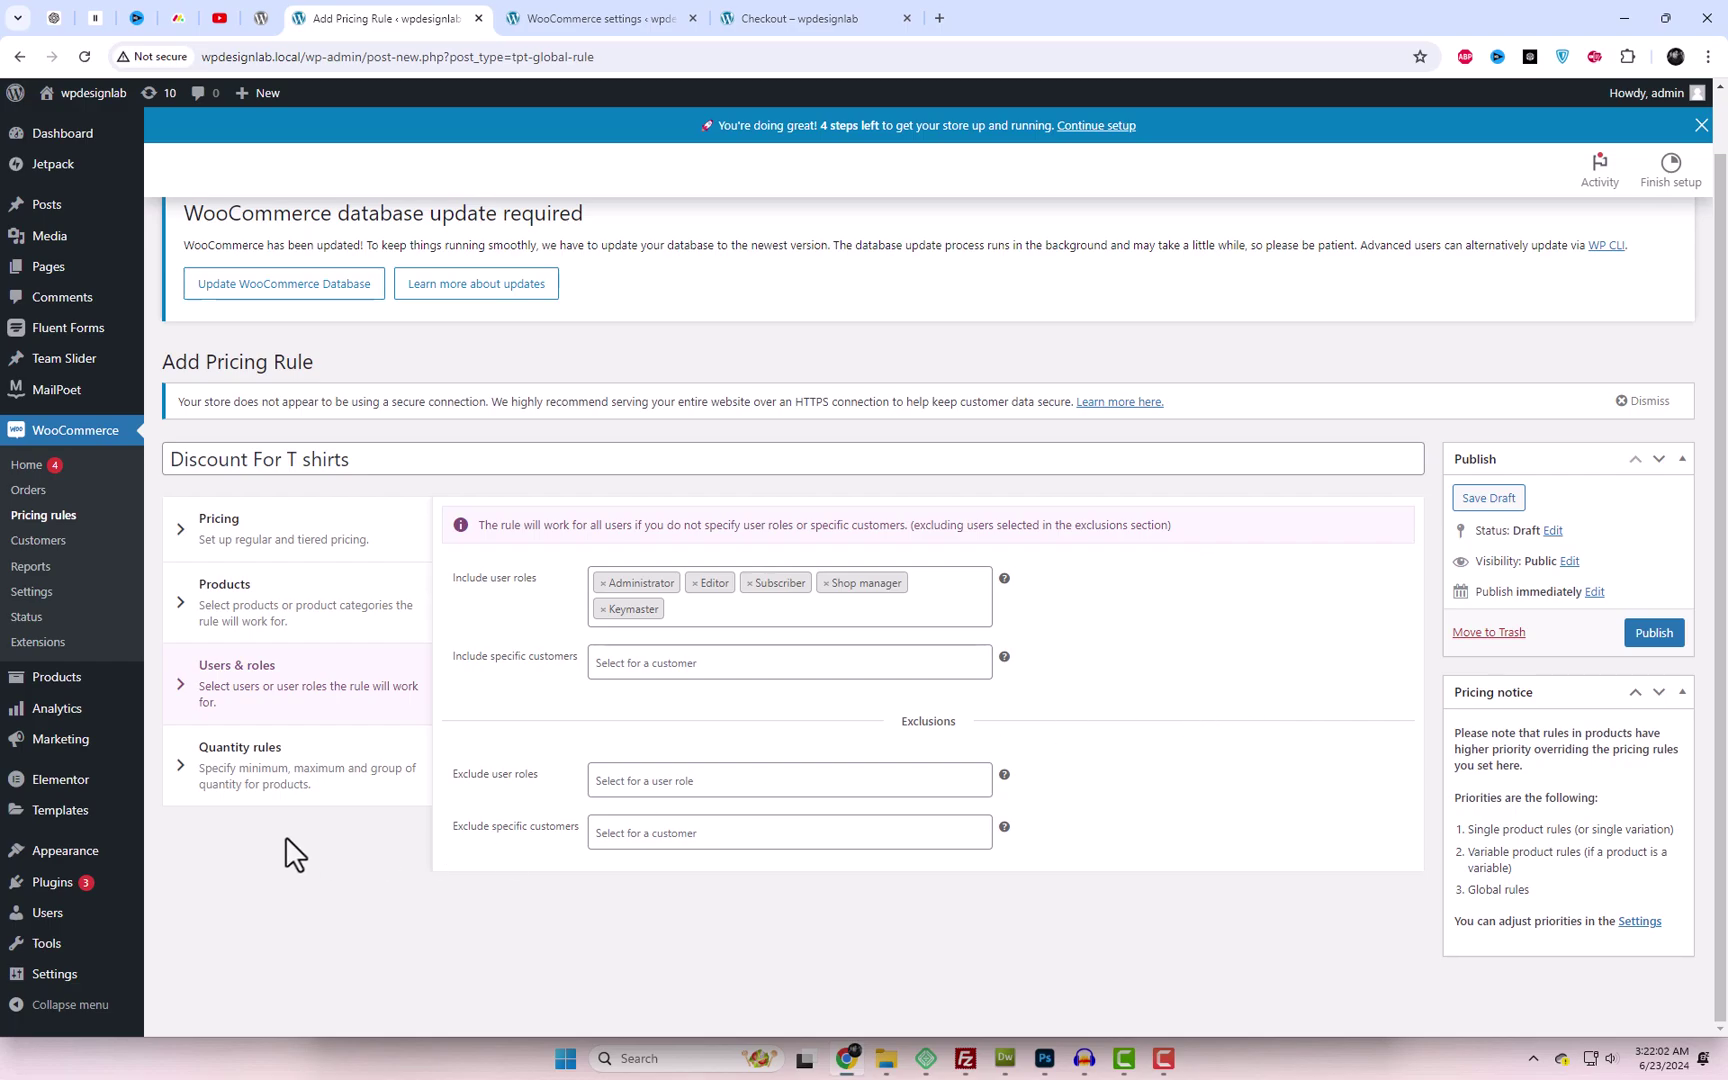
pyautogui.click(1655, 634)
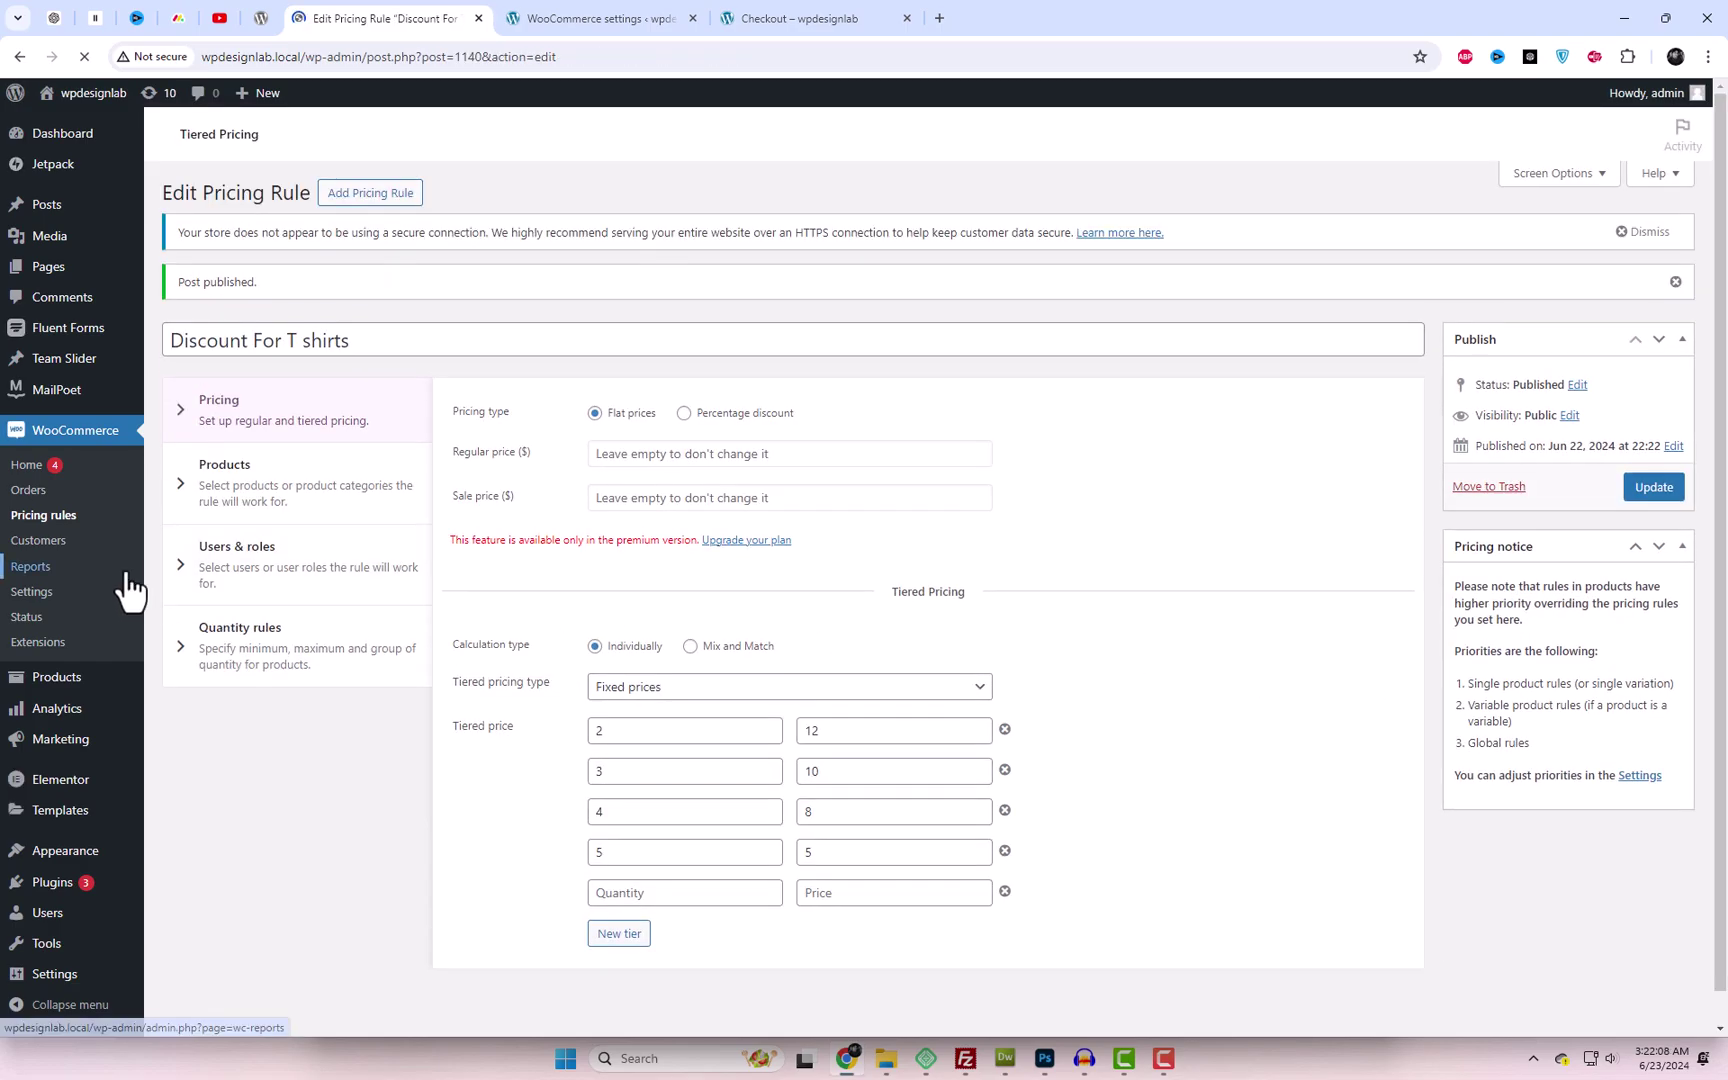
# Open the T-Shirt Three store page in a new browser tab from the list of all products.
pyautogui.moveTo(60, 680)
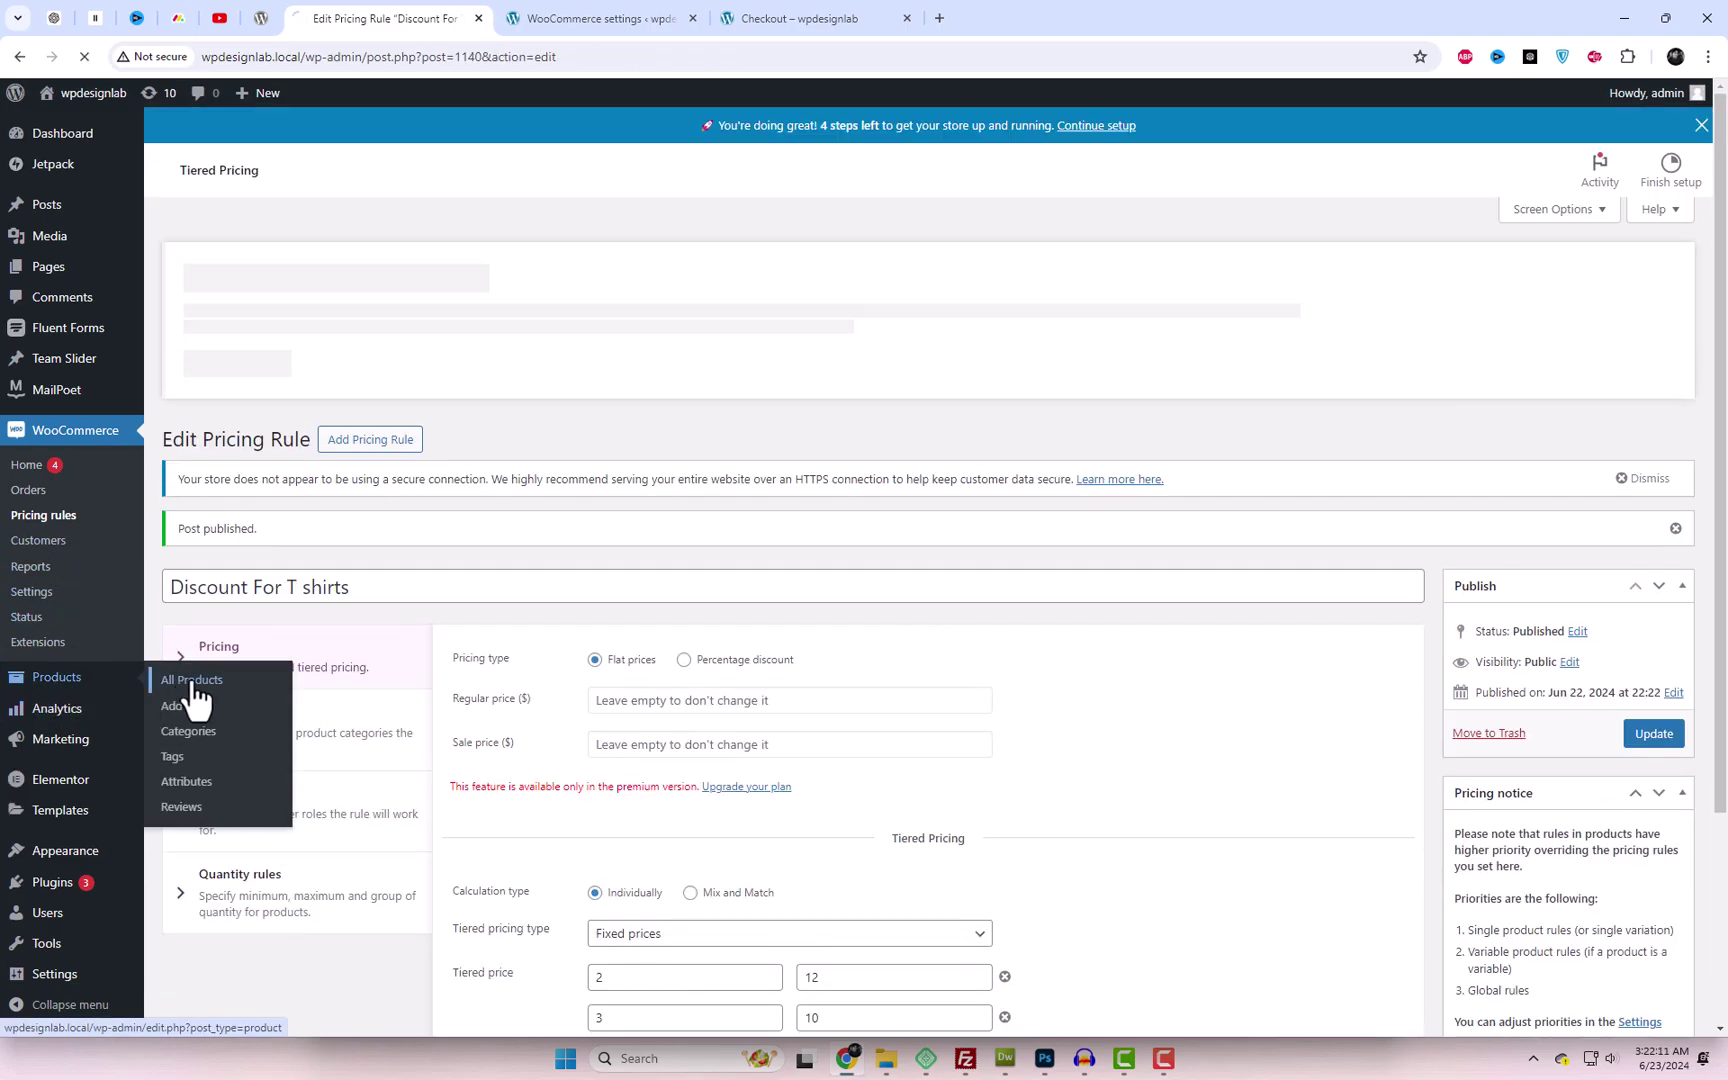
pyautogui.click(192, 684)
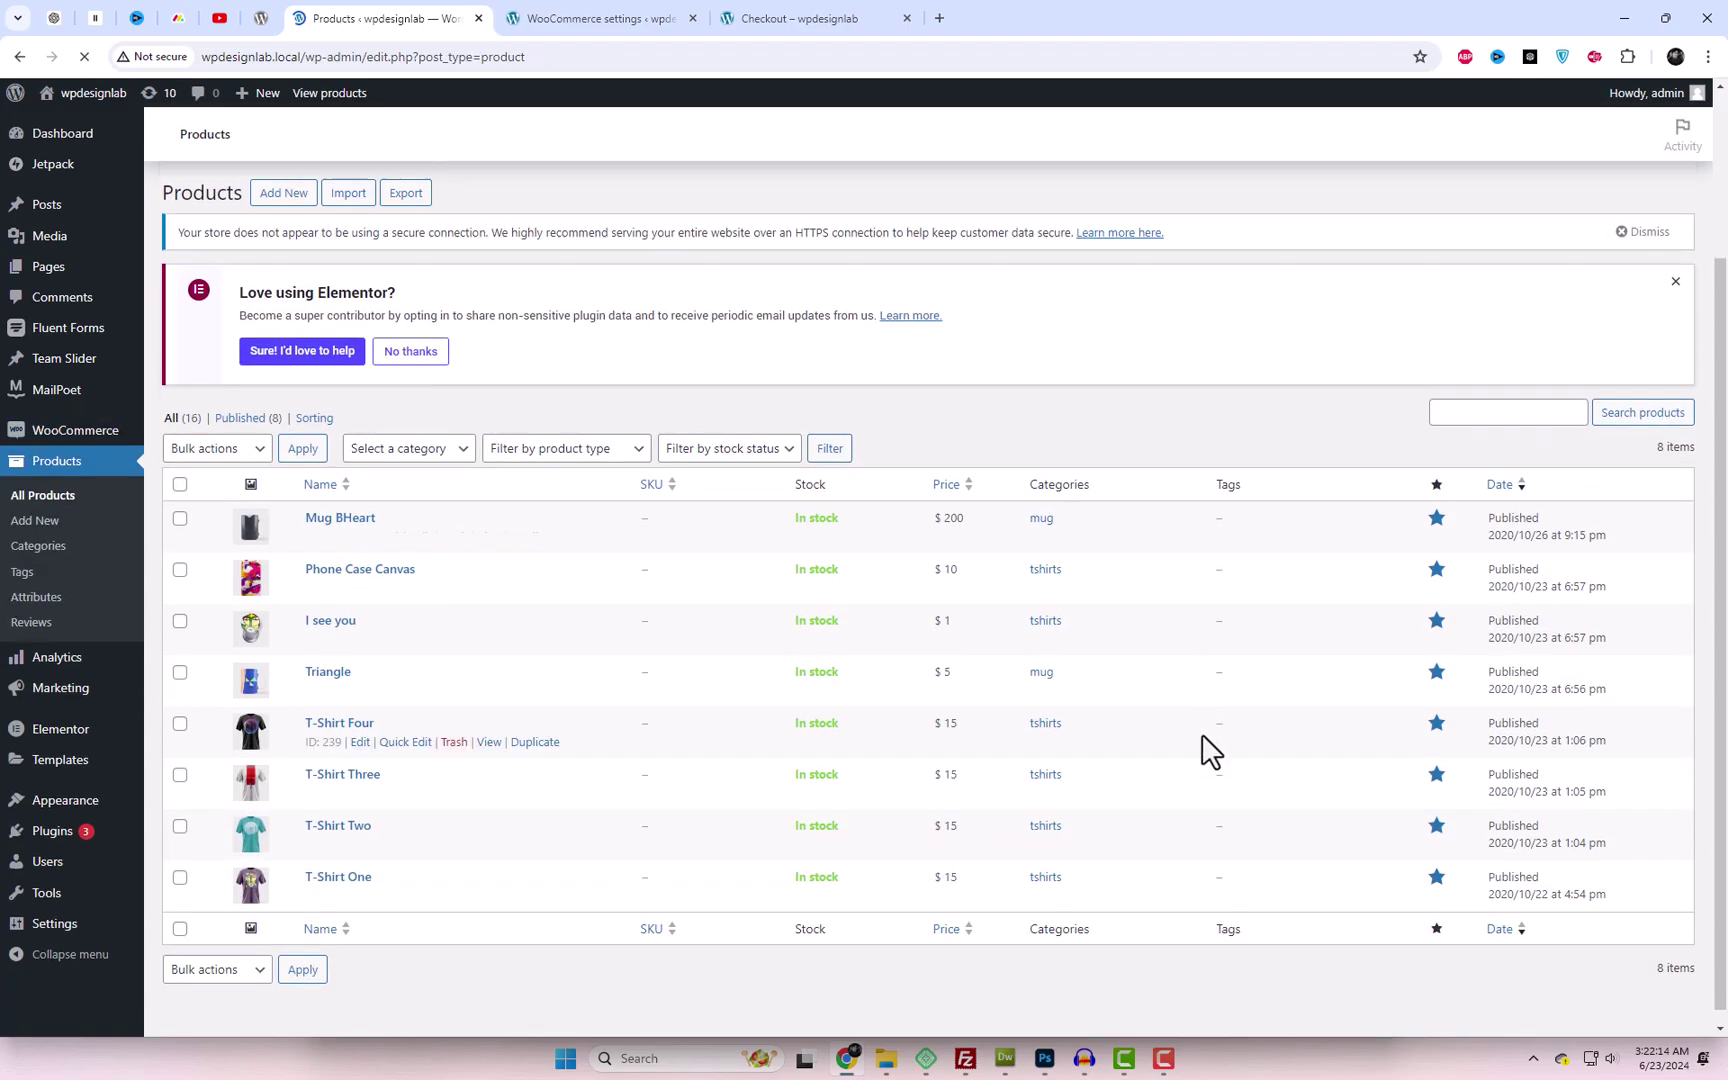
pyautogui.rightClick(490, 779)
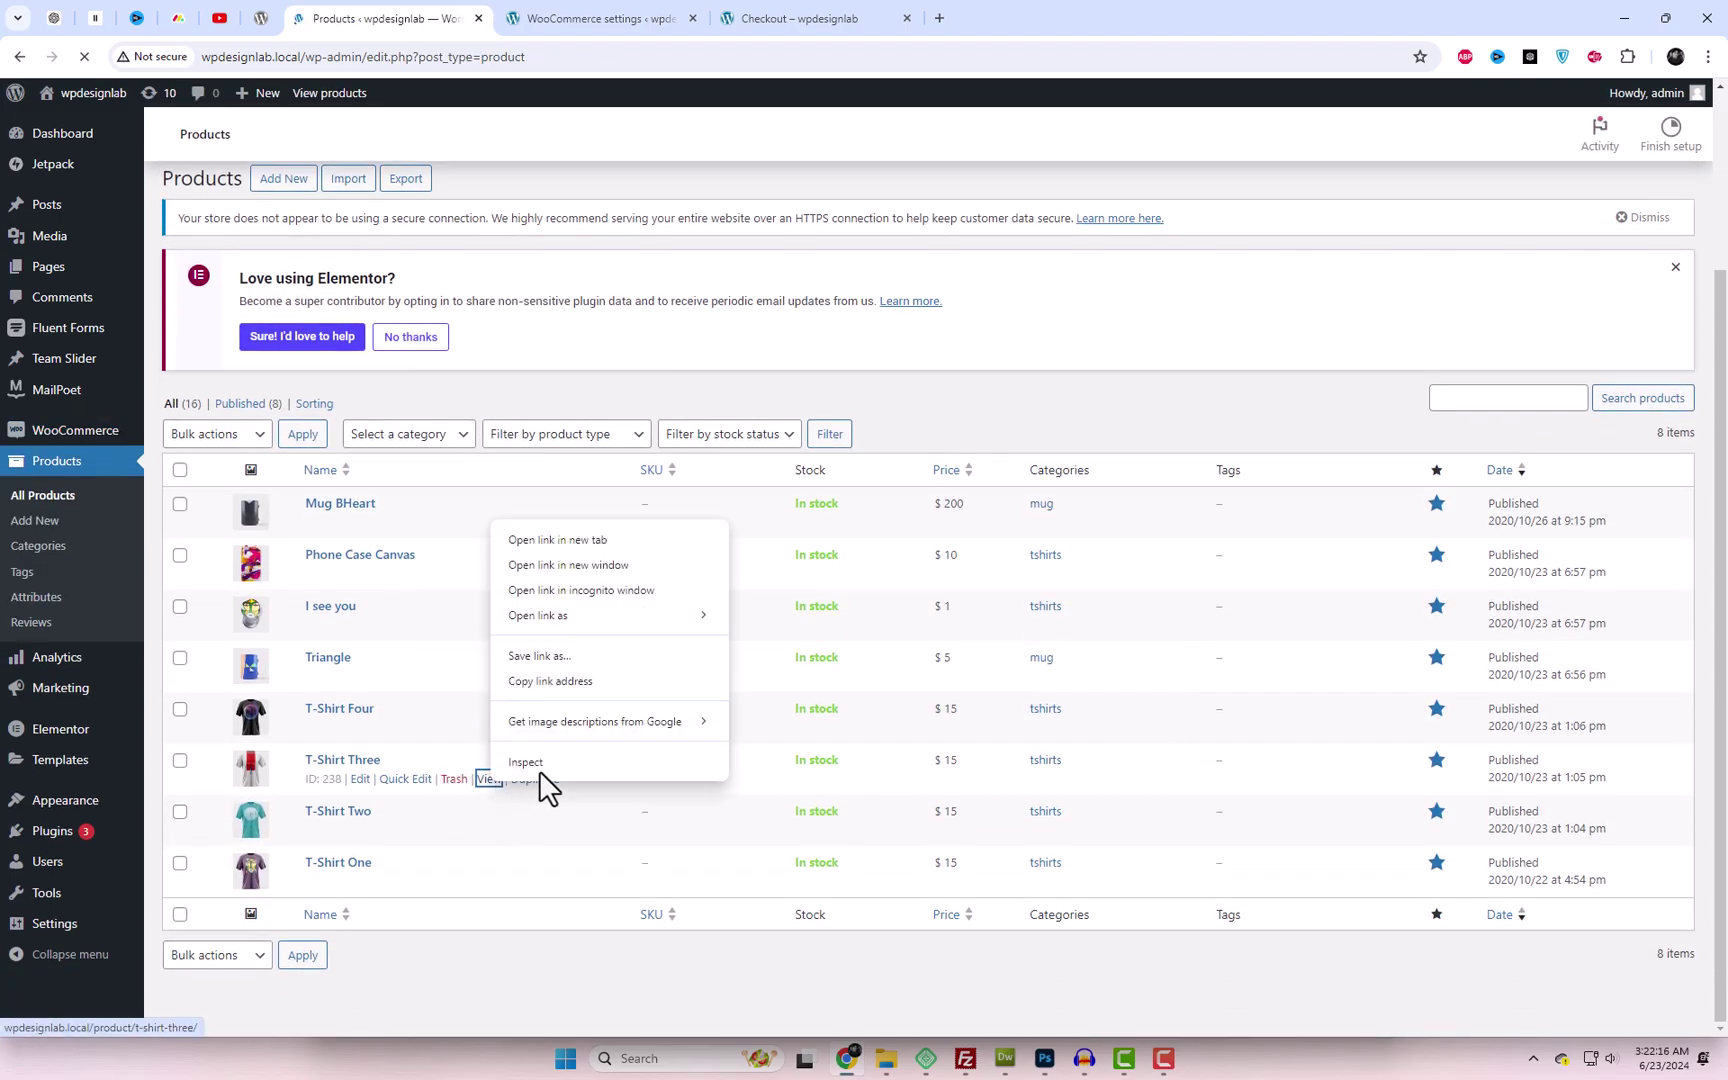
pyautogui.click(557, 541)
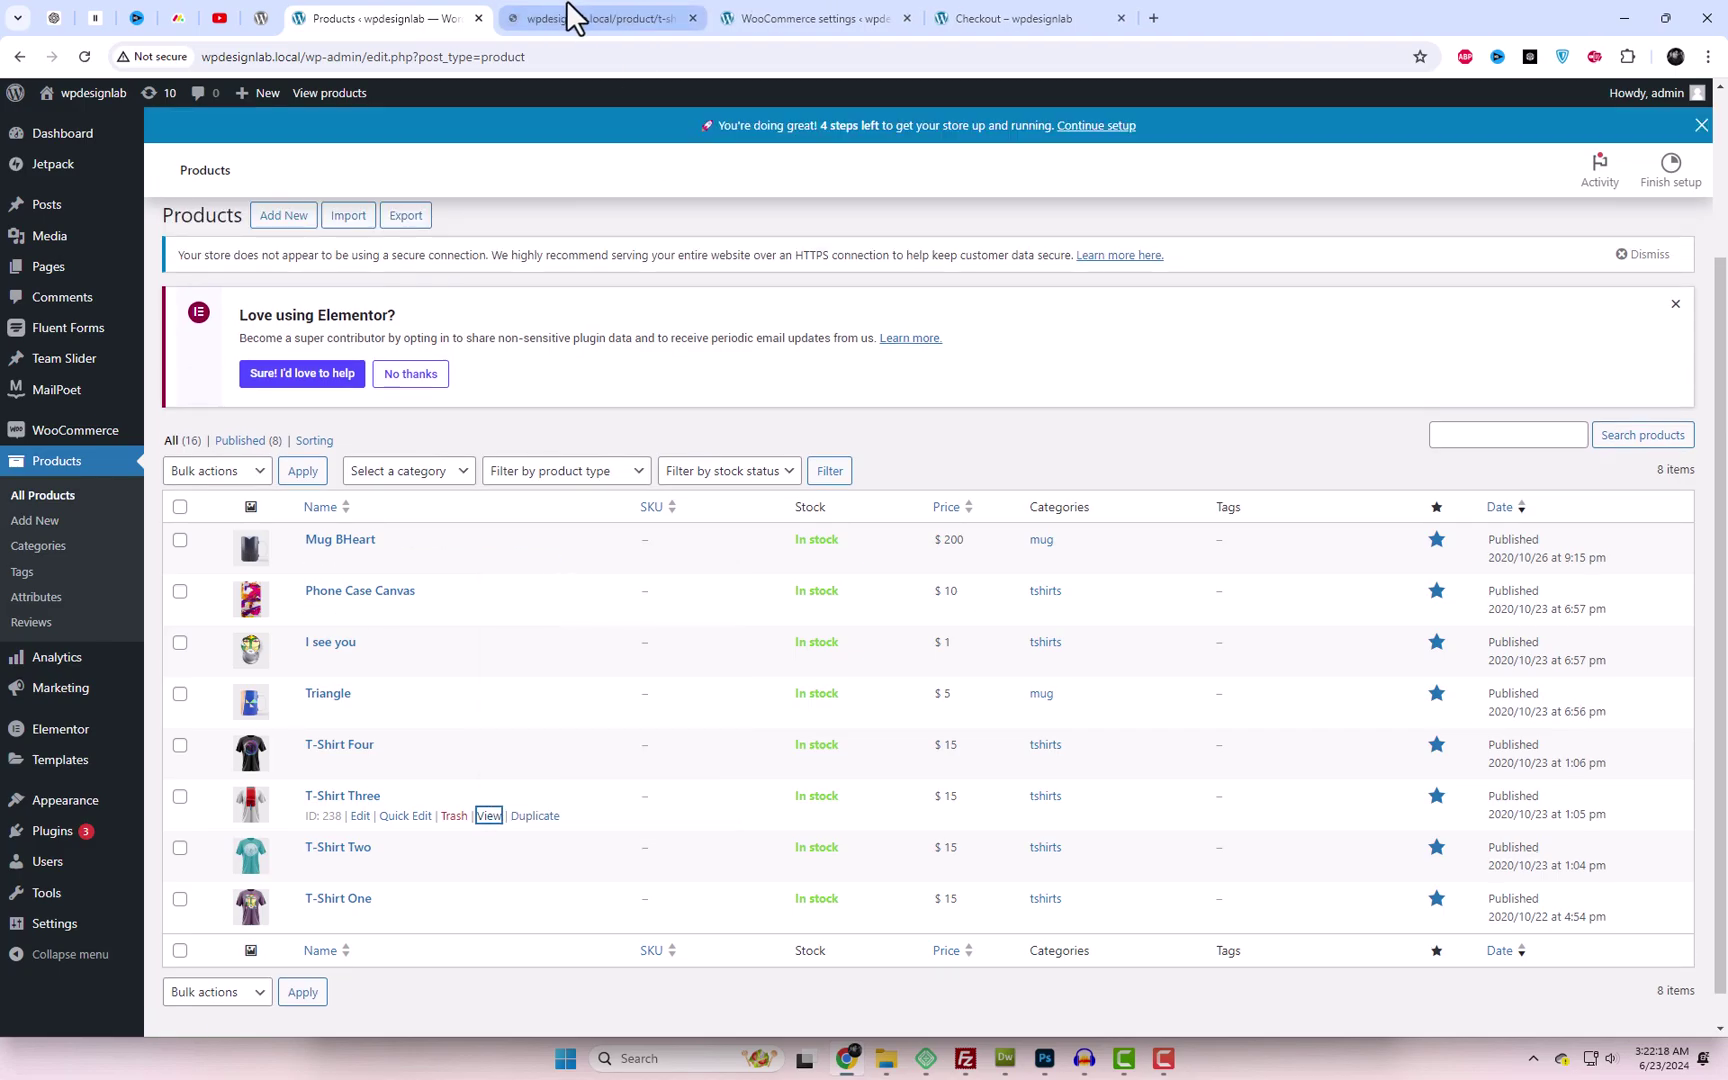
pyautogui.click(572, 15)
pyautogui.scroll(-1, 1456, 607)
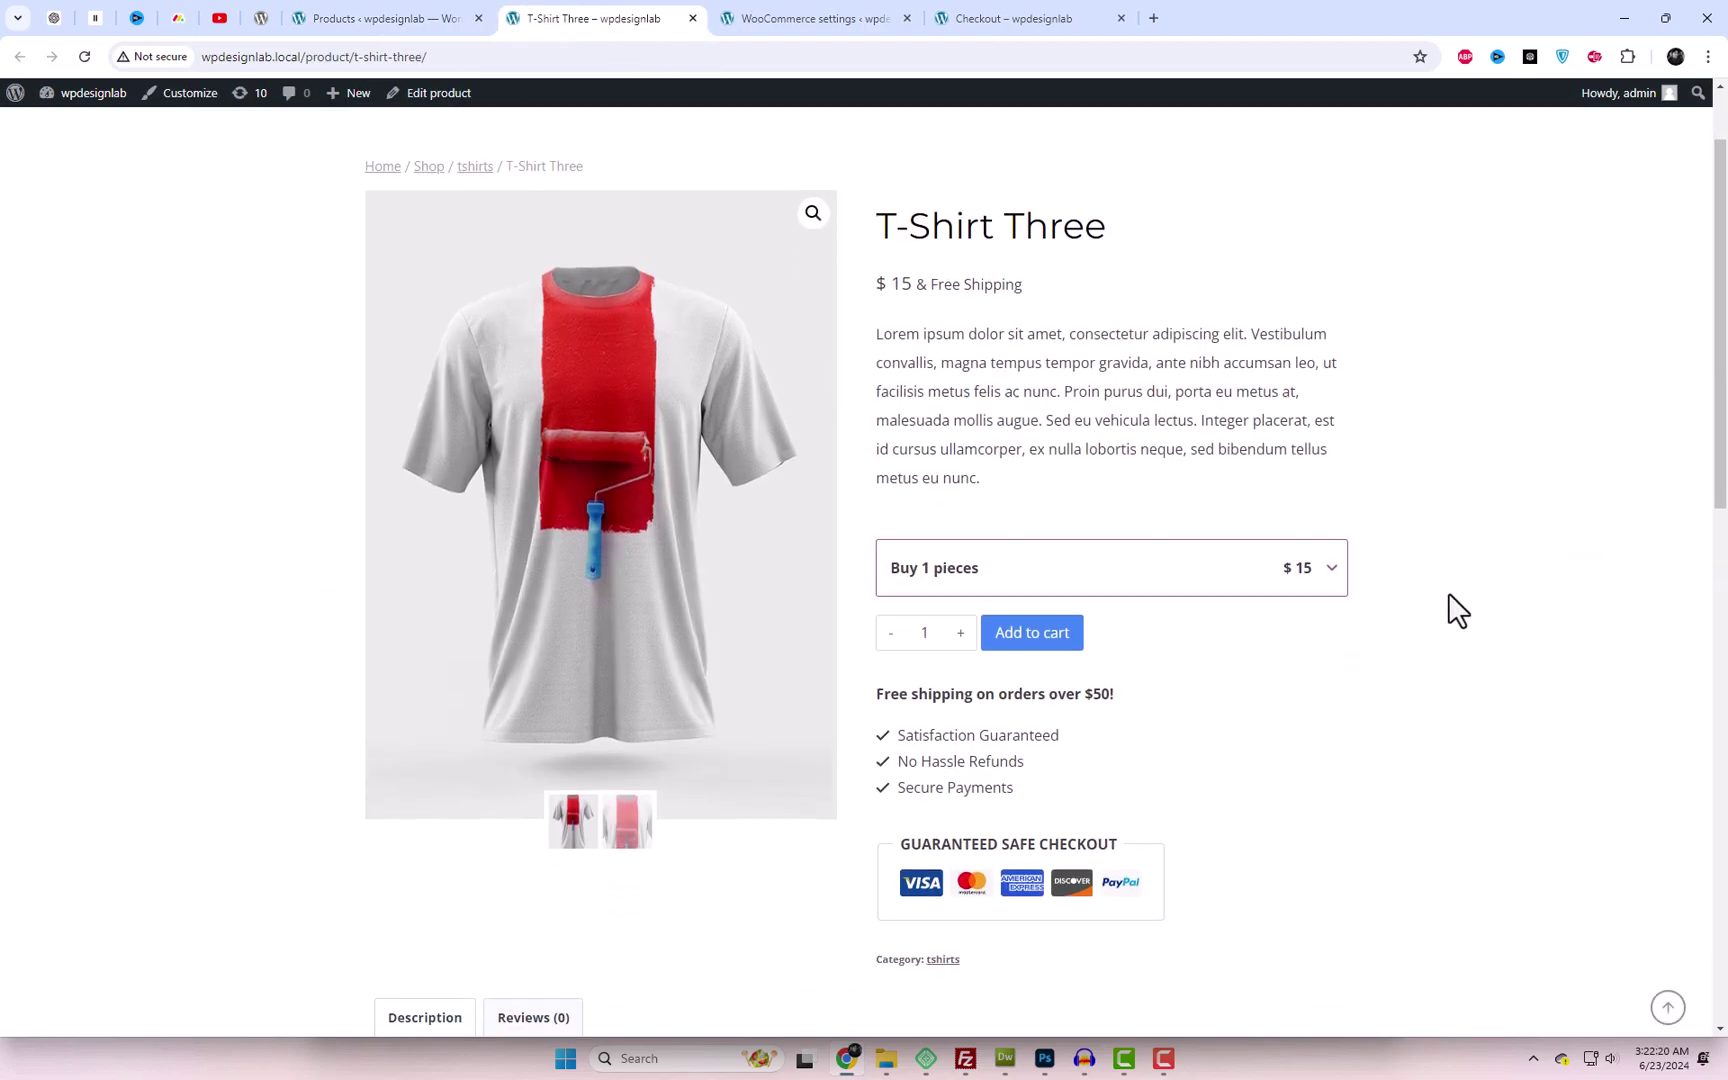
# Vary T-Shirt Three's order quantity between 1 and 5, ending at 5, to check the tier prices.
pyautogui.click(961, 634)
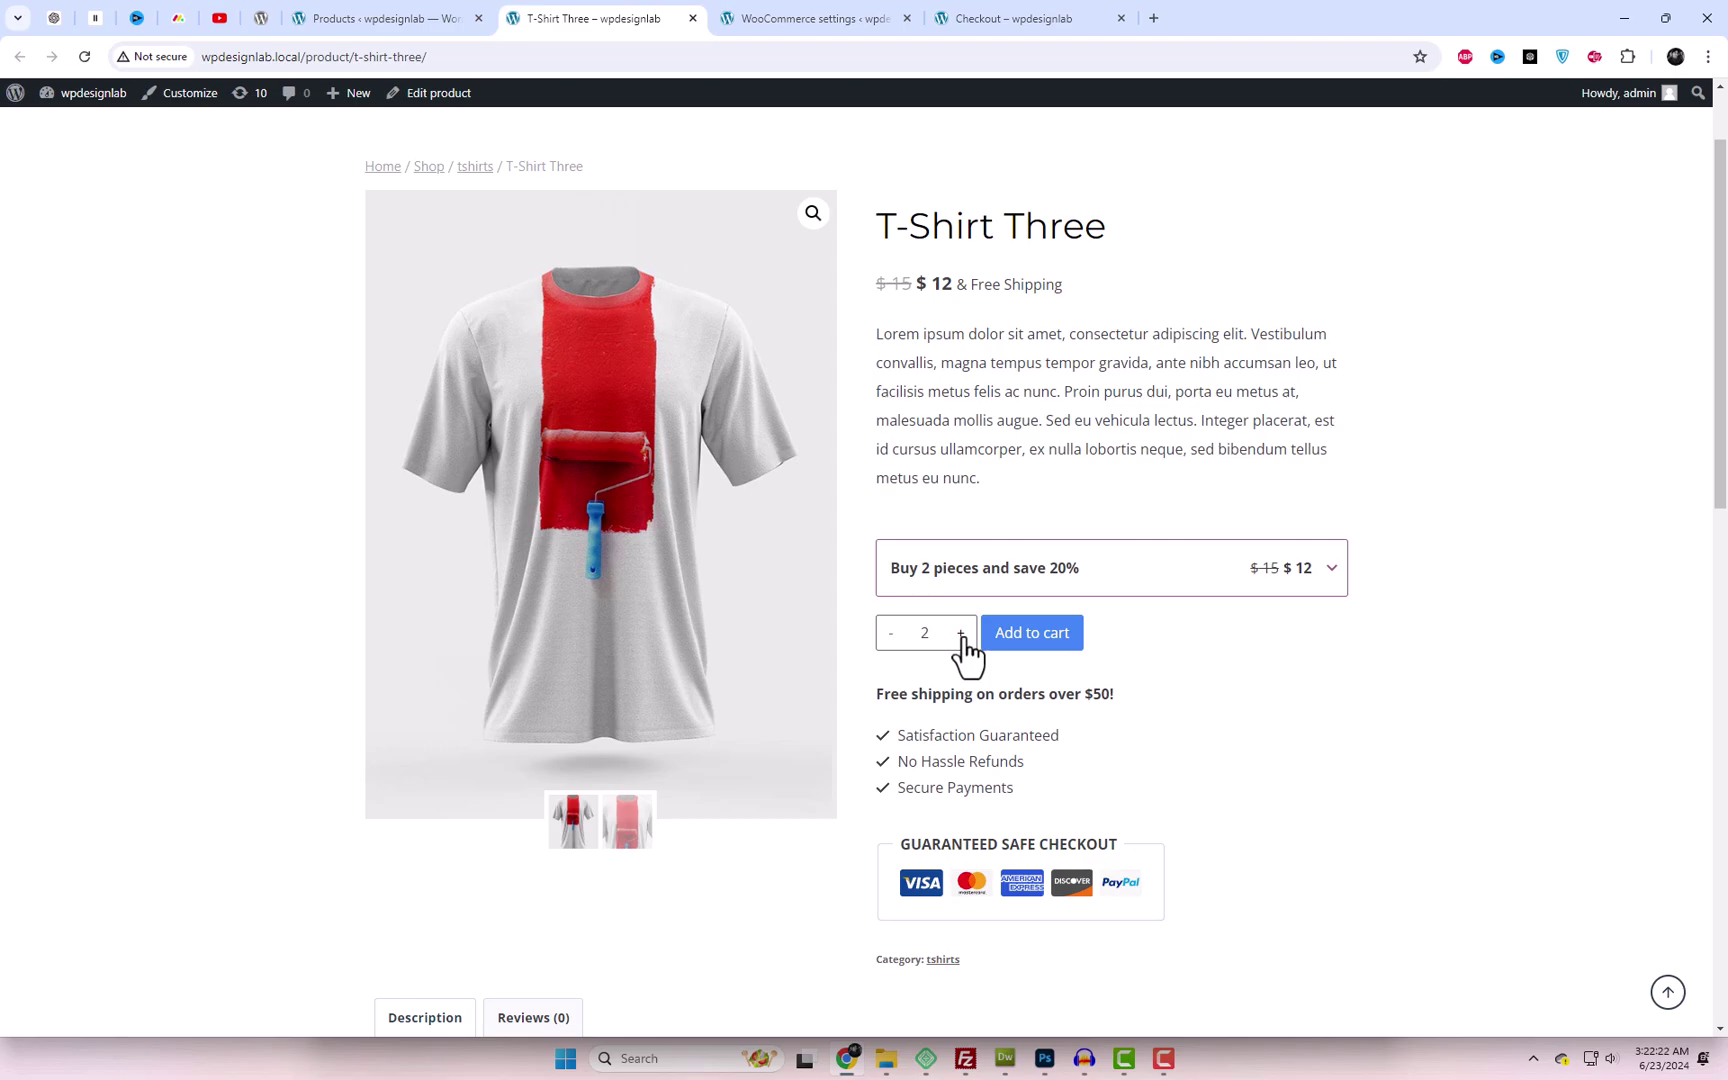
pyautogui.click(961, 634)
pyautogui.click(961, 634)
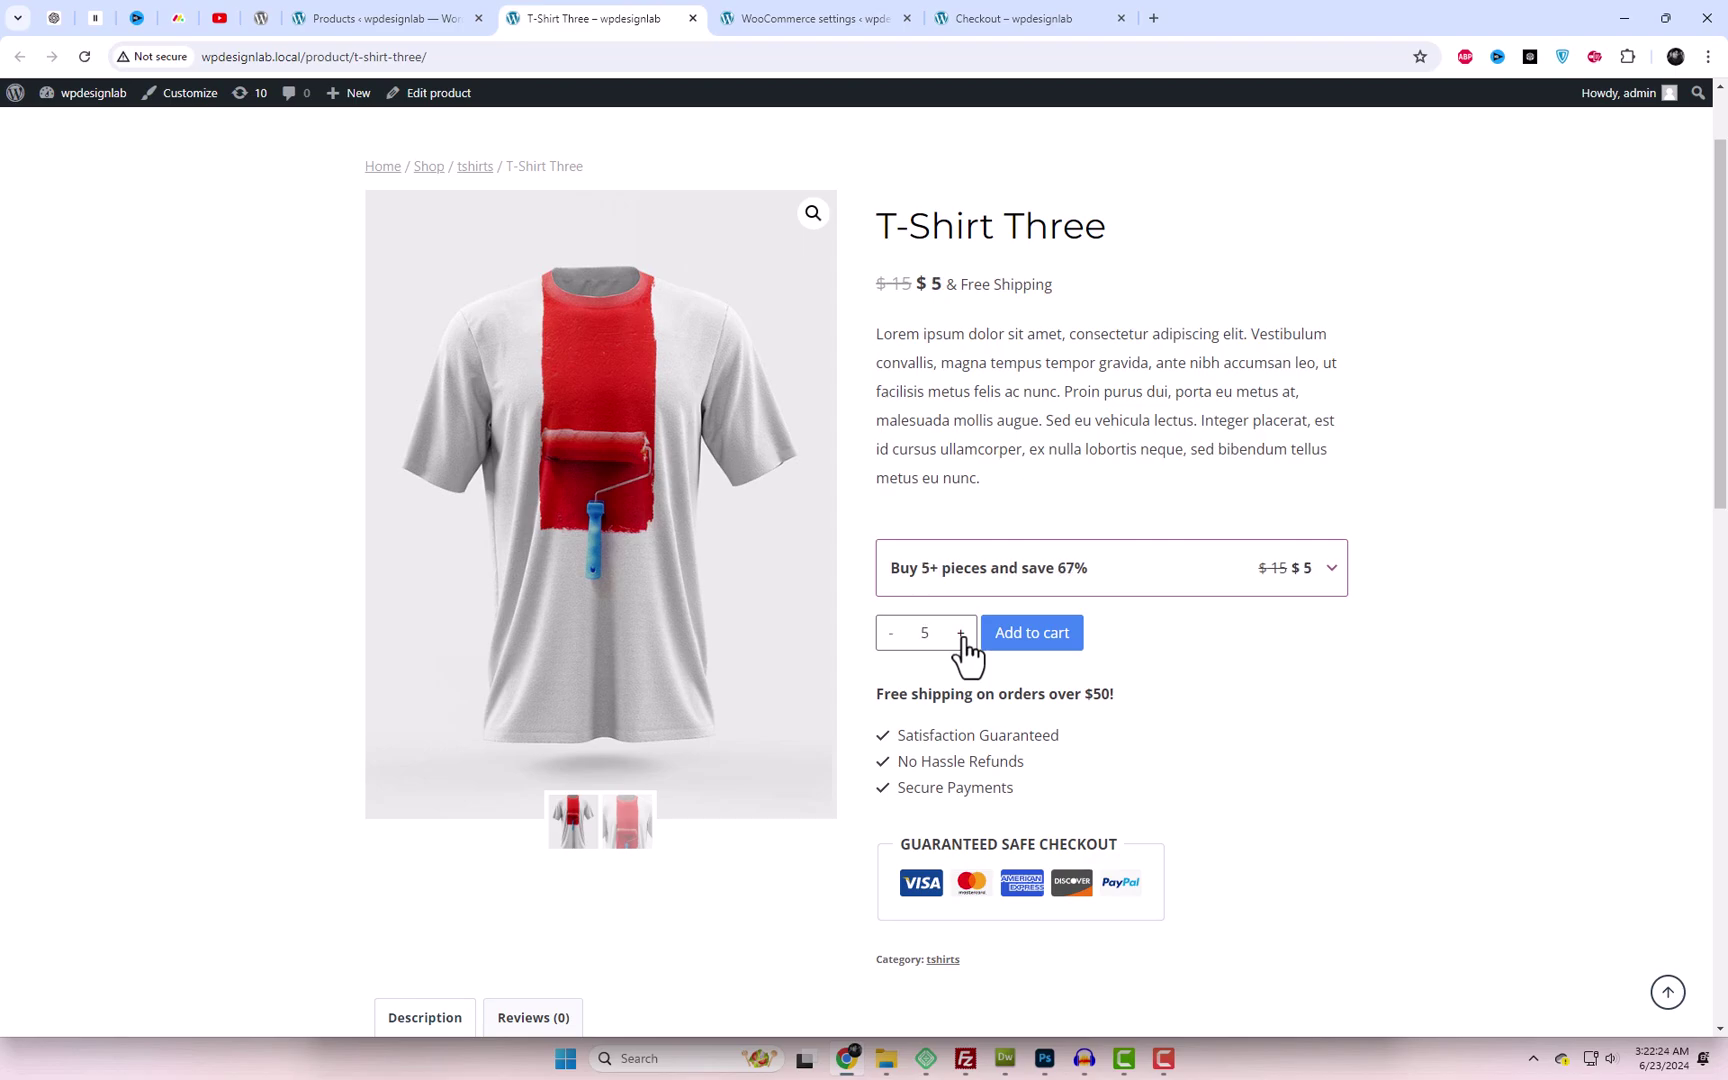
pyautogui.click(890, 634)
pyautogui.click(890, 638)
pyautogui.click(890, 638)
pyautogui.click(890, 638)
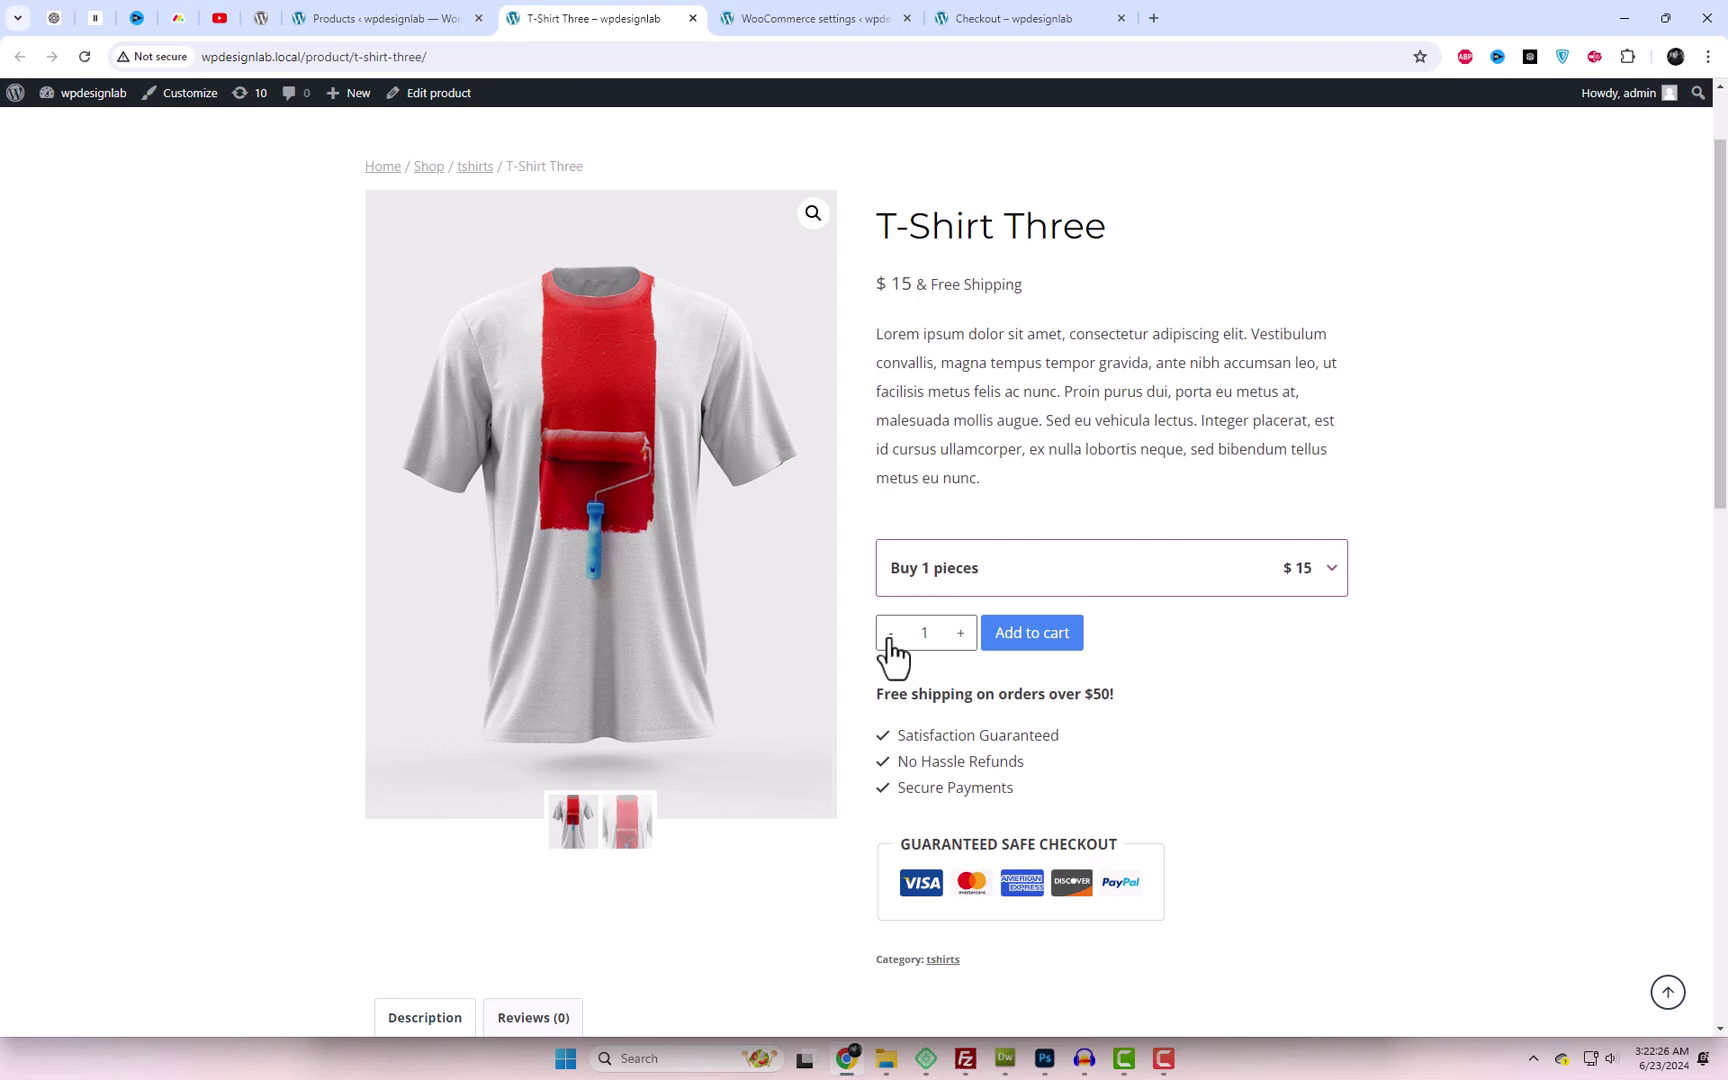
pyautogui.click(963, 640)
pyautogui.click(963, 640)
pyautogui.click(963, 640)
pyautogui.click(963, 640)
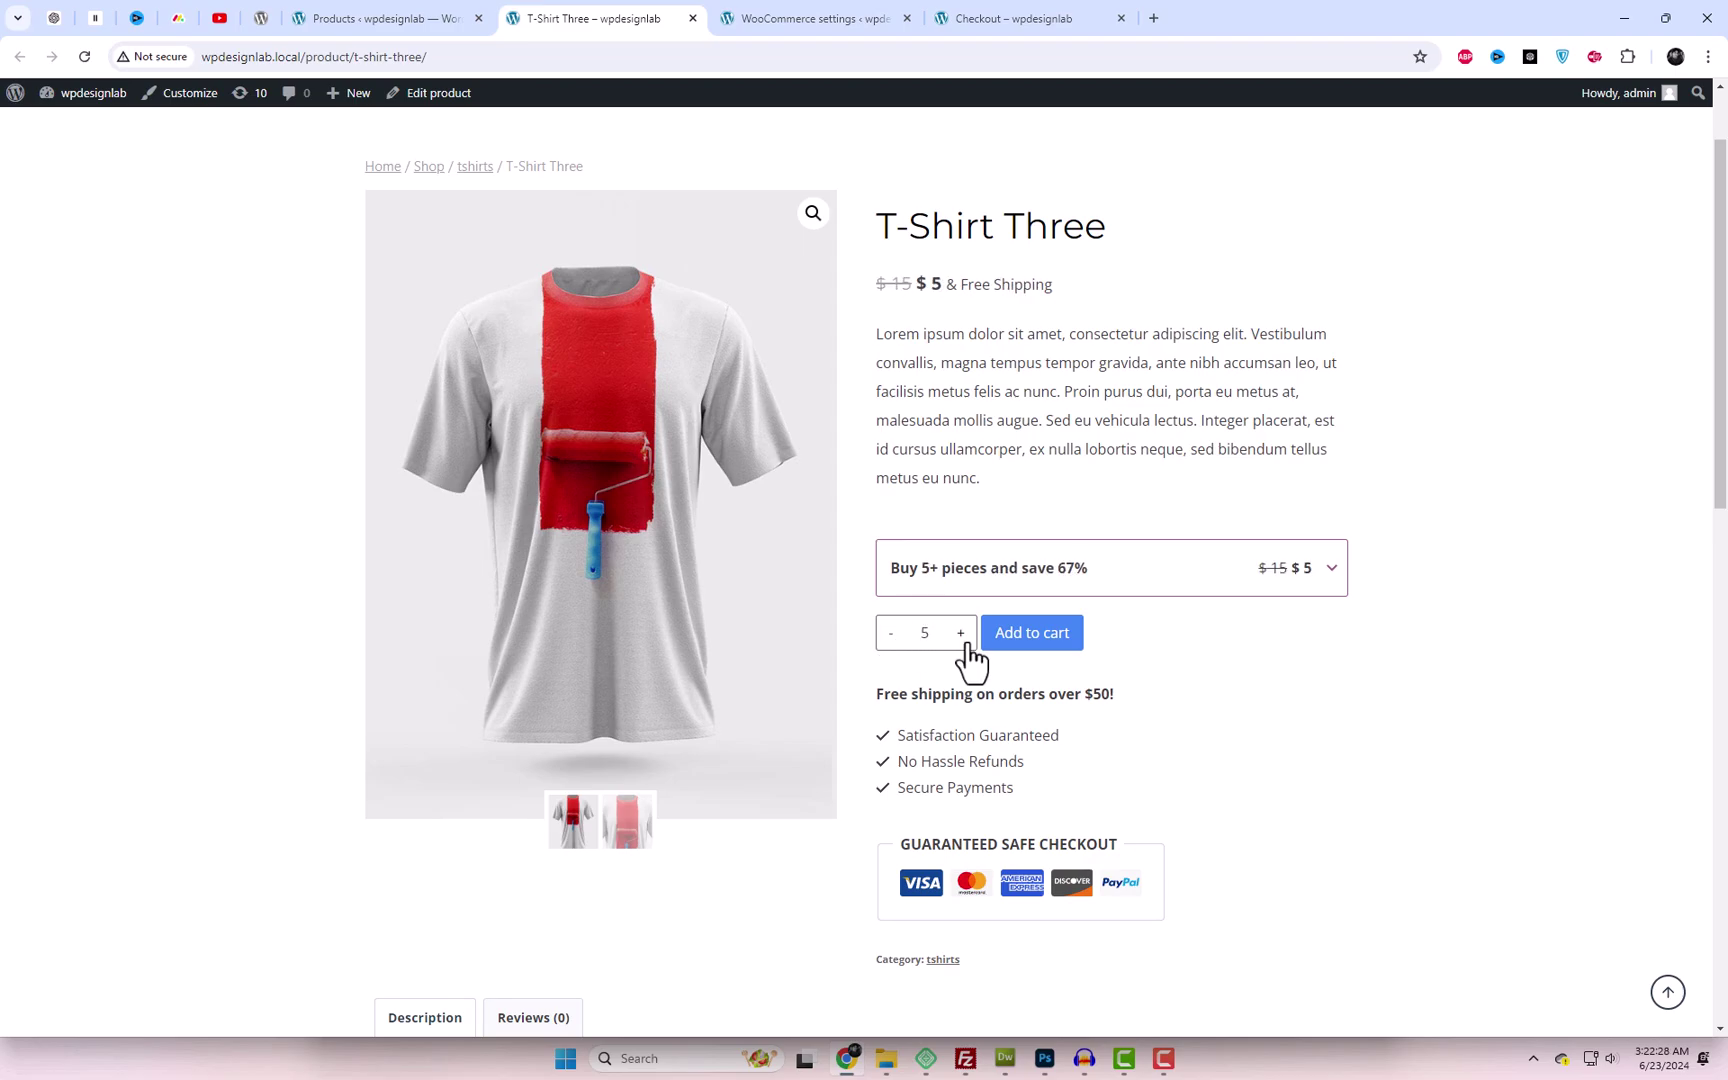
pyautogui.click(410, 16)
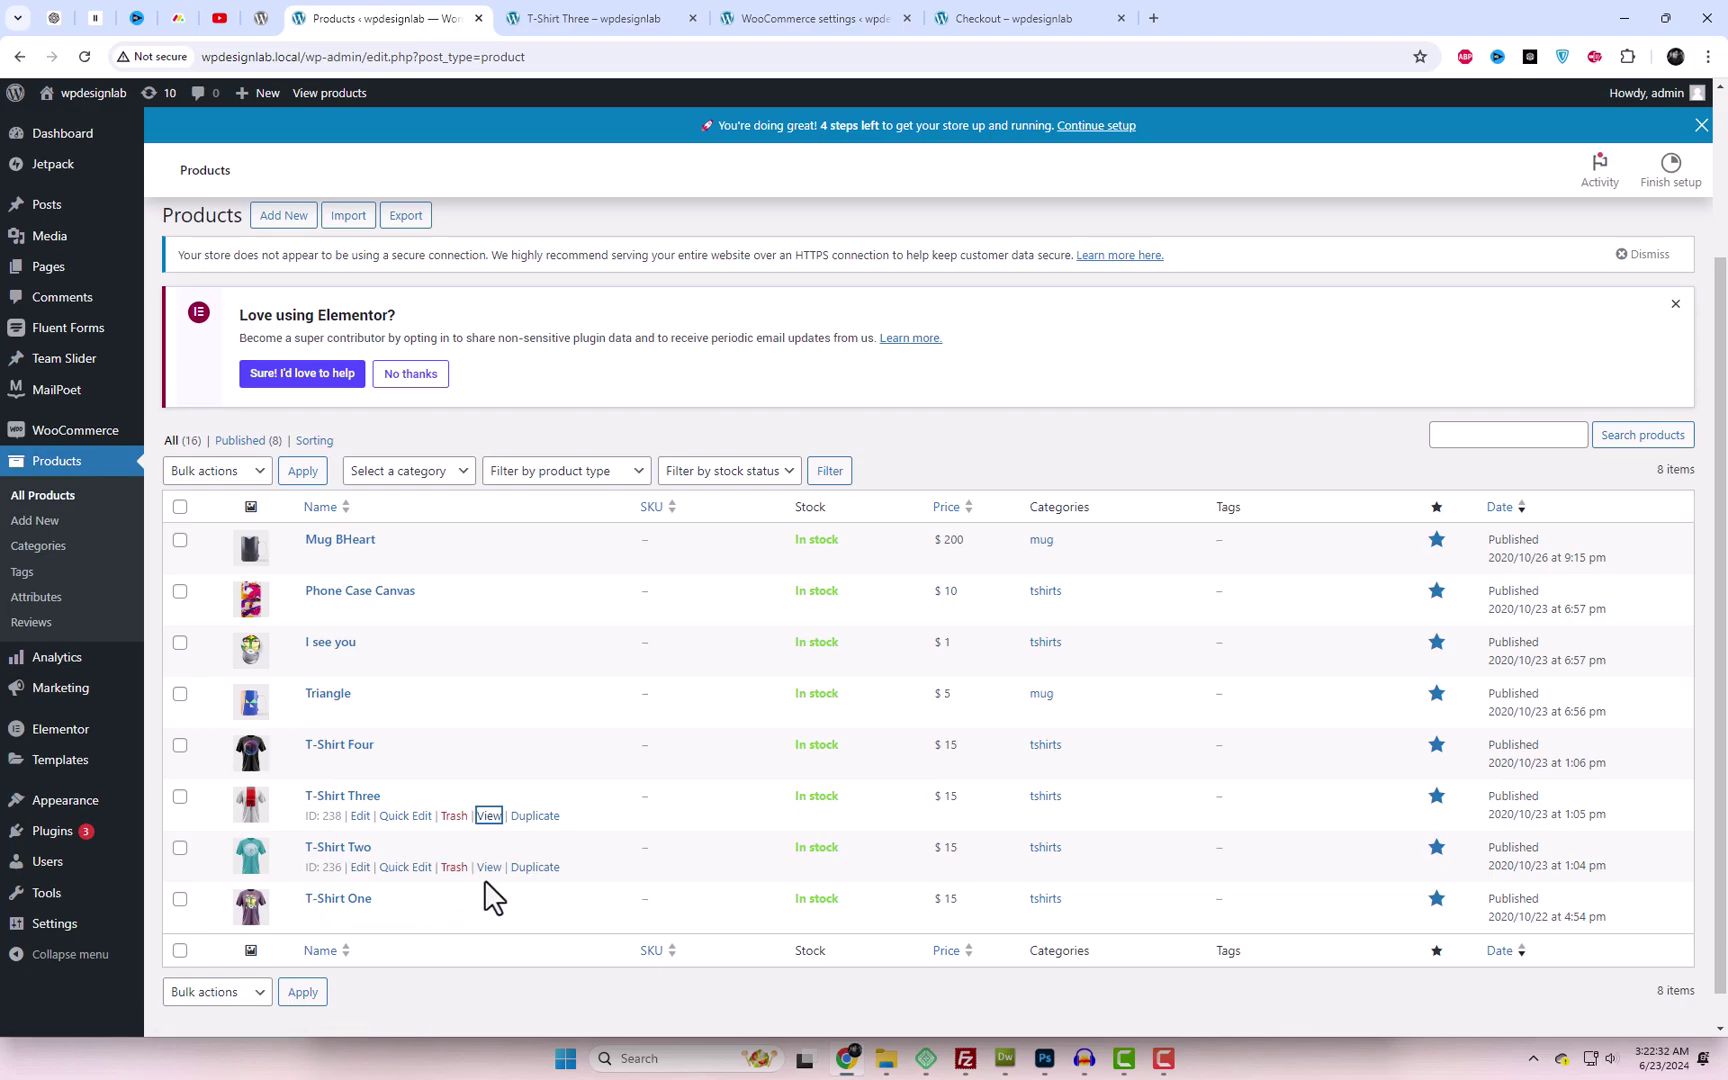
pyautogui.rightClick(490, 868)
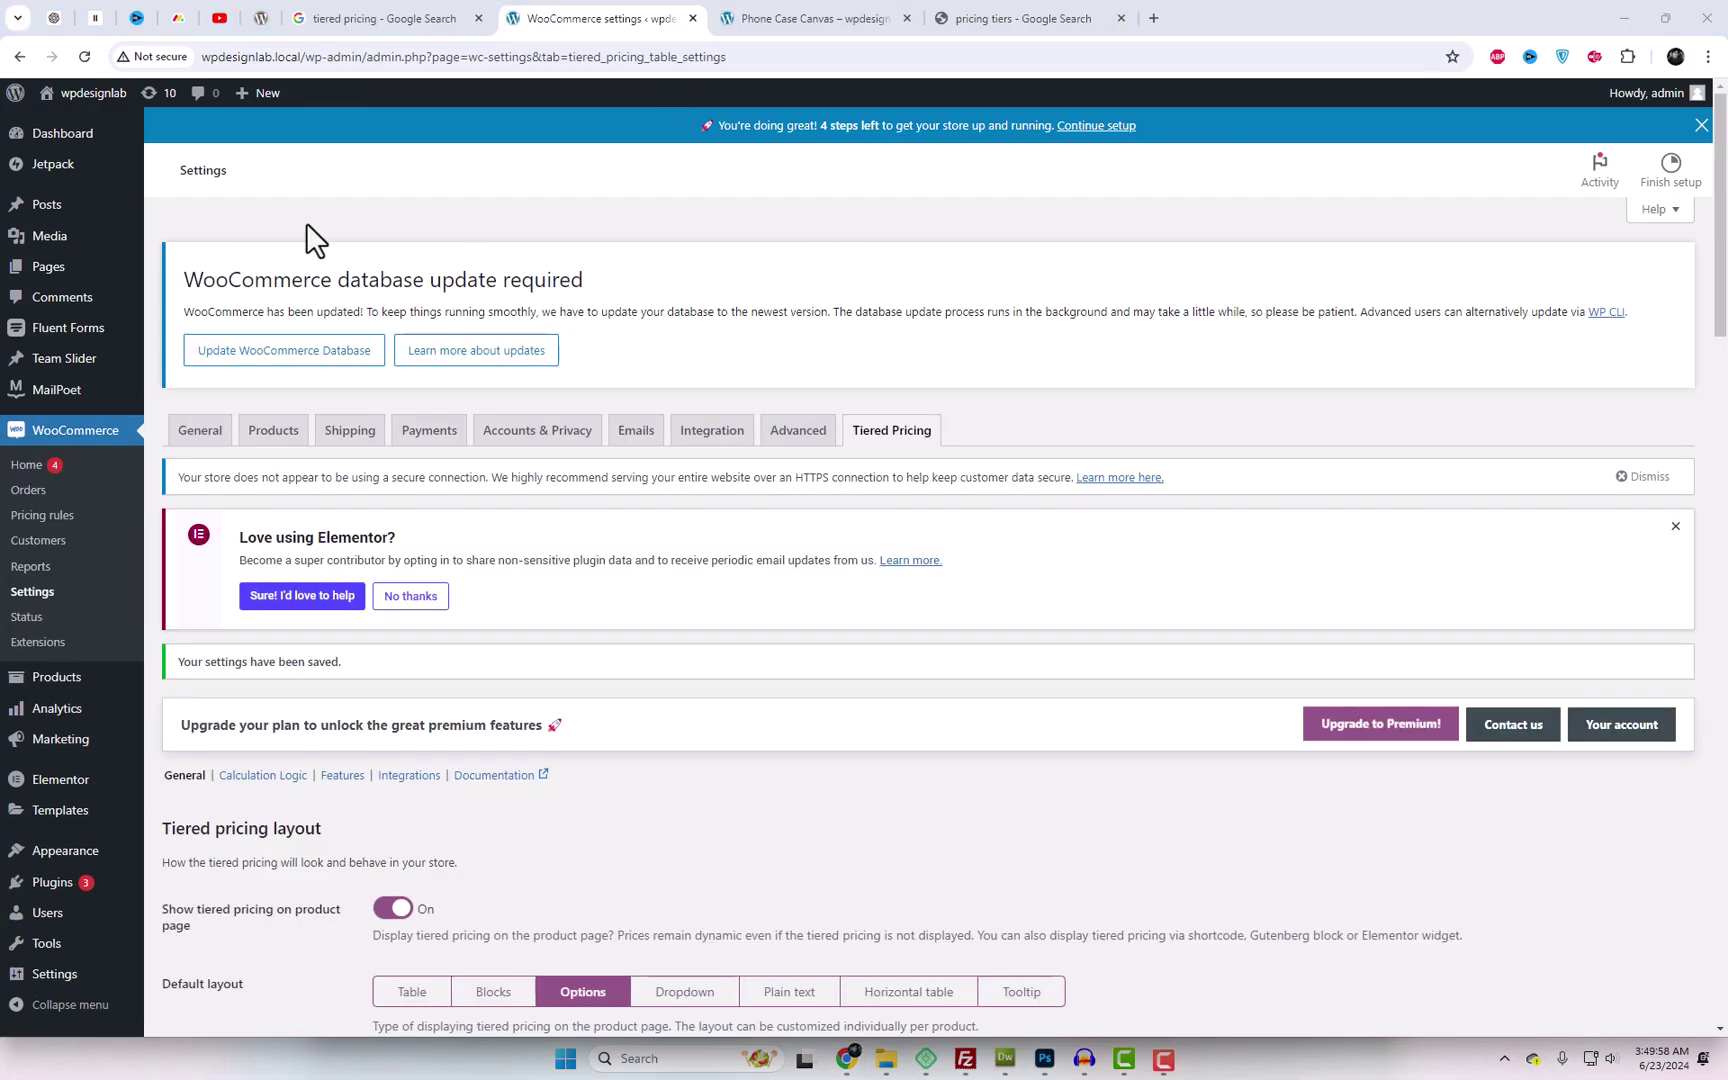
# Choose Options as the default tiered pricing layout and save the settings.
pyautogui.scroll(-5, 893, 660)
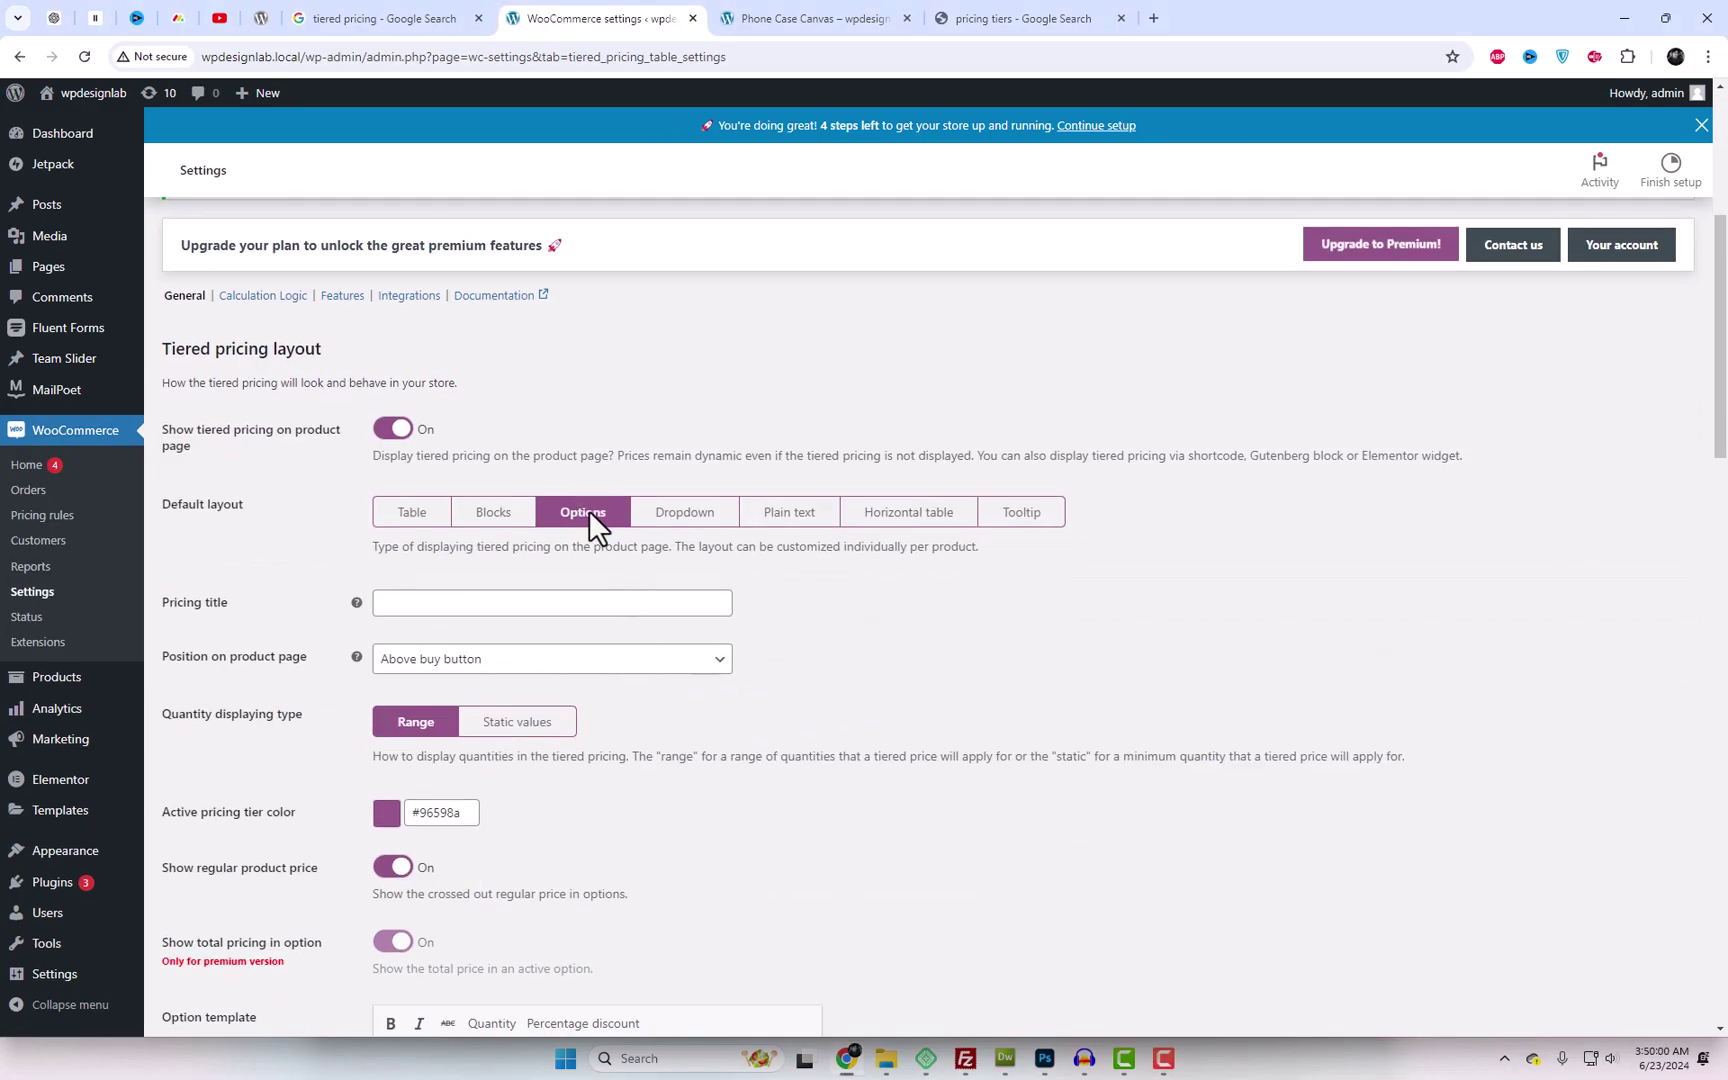
pyautogui.click(662, 517)
pyautogui.click(585, 512)
pyautogui.scroll(-15, 879, 841)
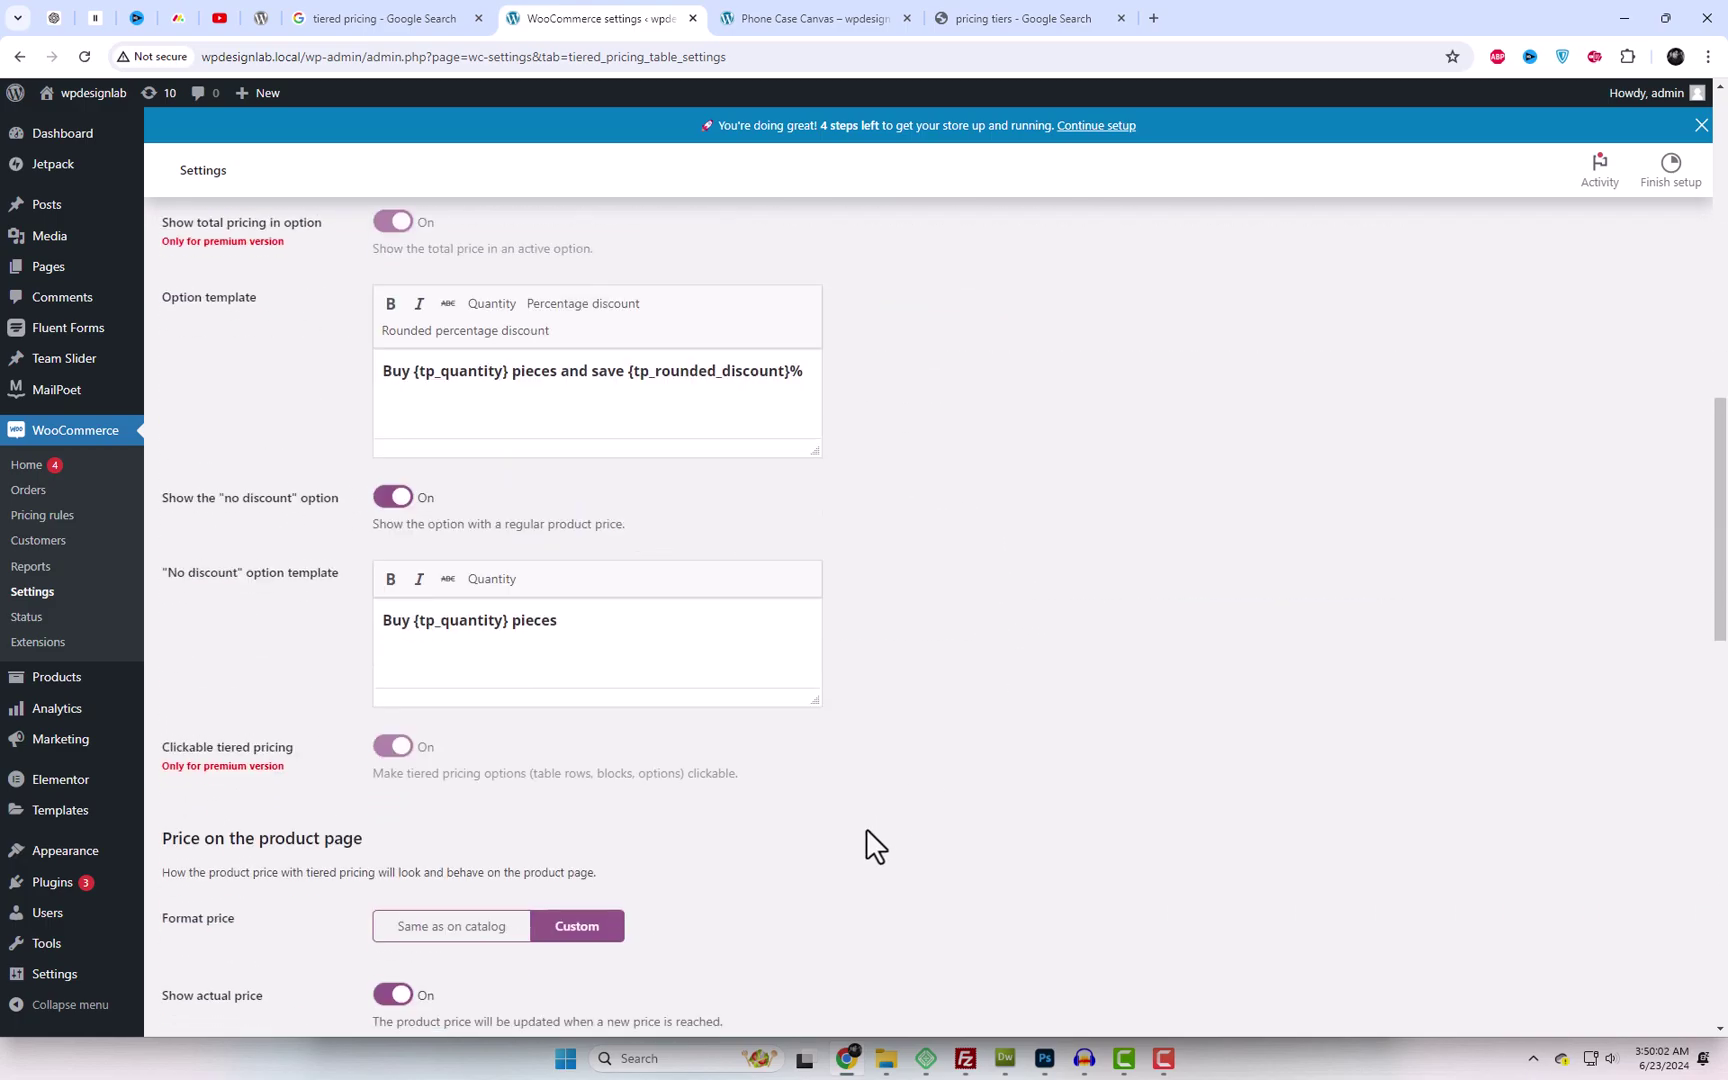
pyautogui.scroll(-4, 817, 873)
pyautogui.click(200, 935)
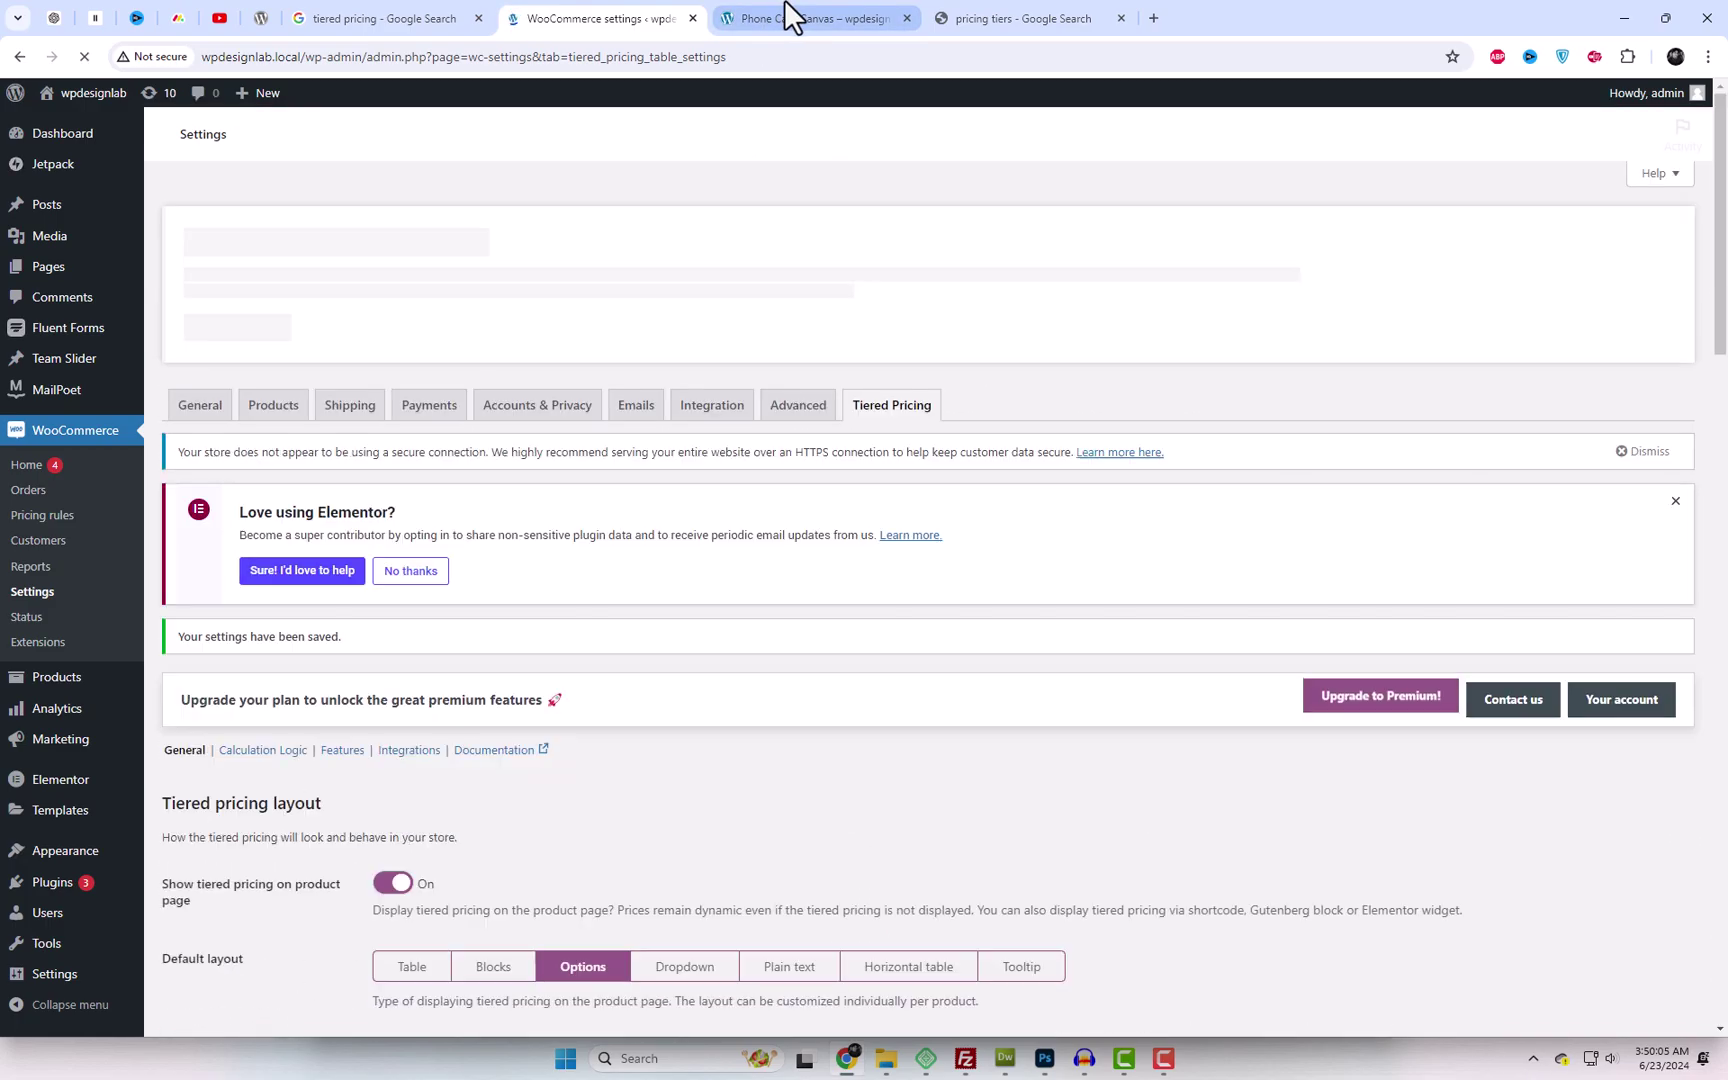
# Reload the Phone Case Canvas store page and add one piece to the cart.
pyautogui.click(790, 15)
pyautogui.rightClick(887, 238)
pyautogui.click(937, 309)
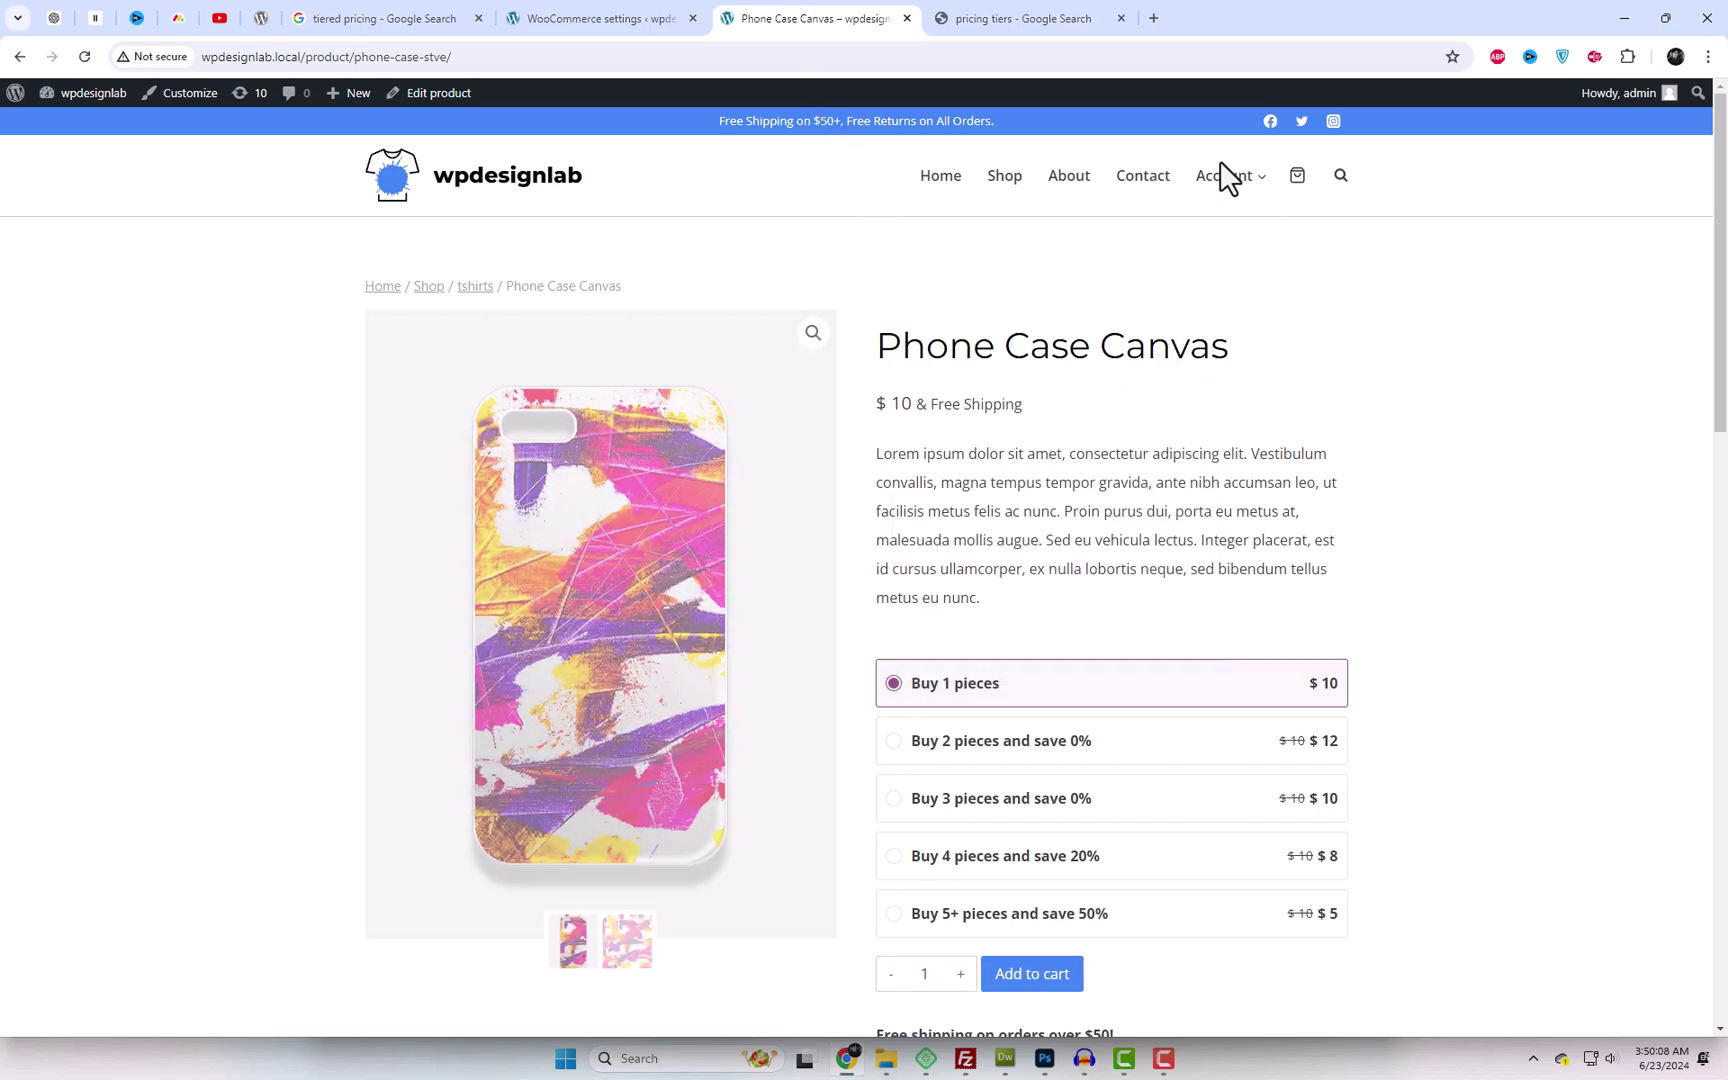
pyautogui.middleClick(1066, 16)
pyautogui.scroll(-3, 1510, 595)
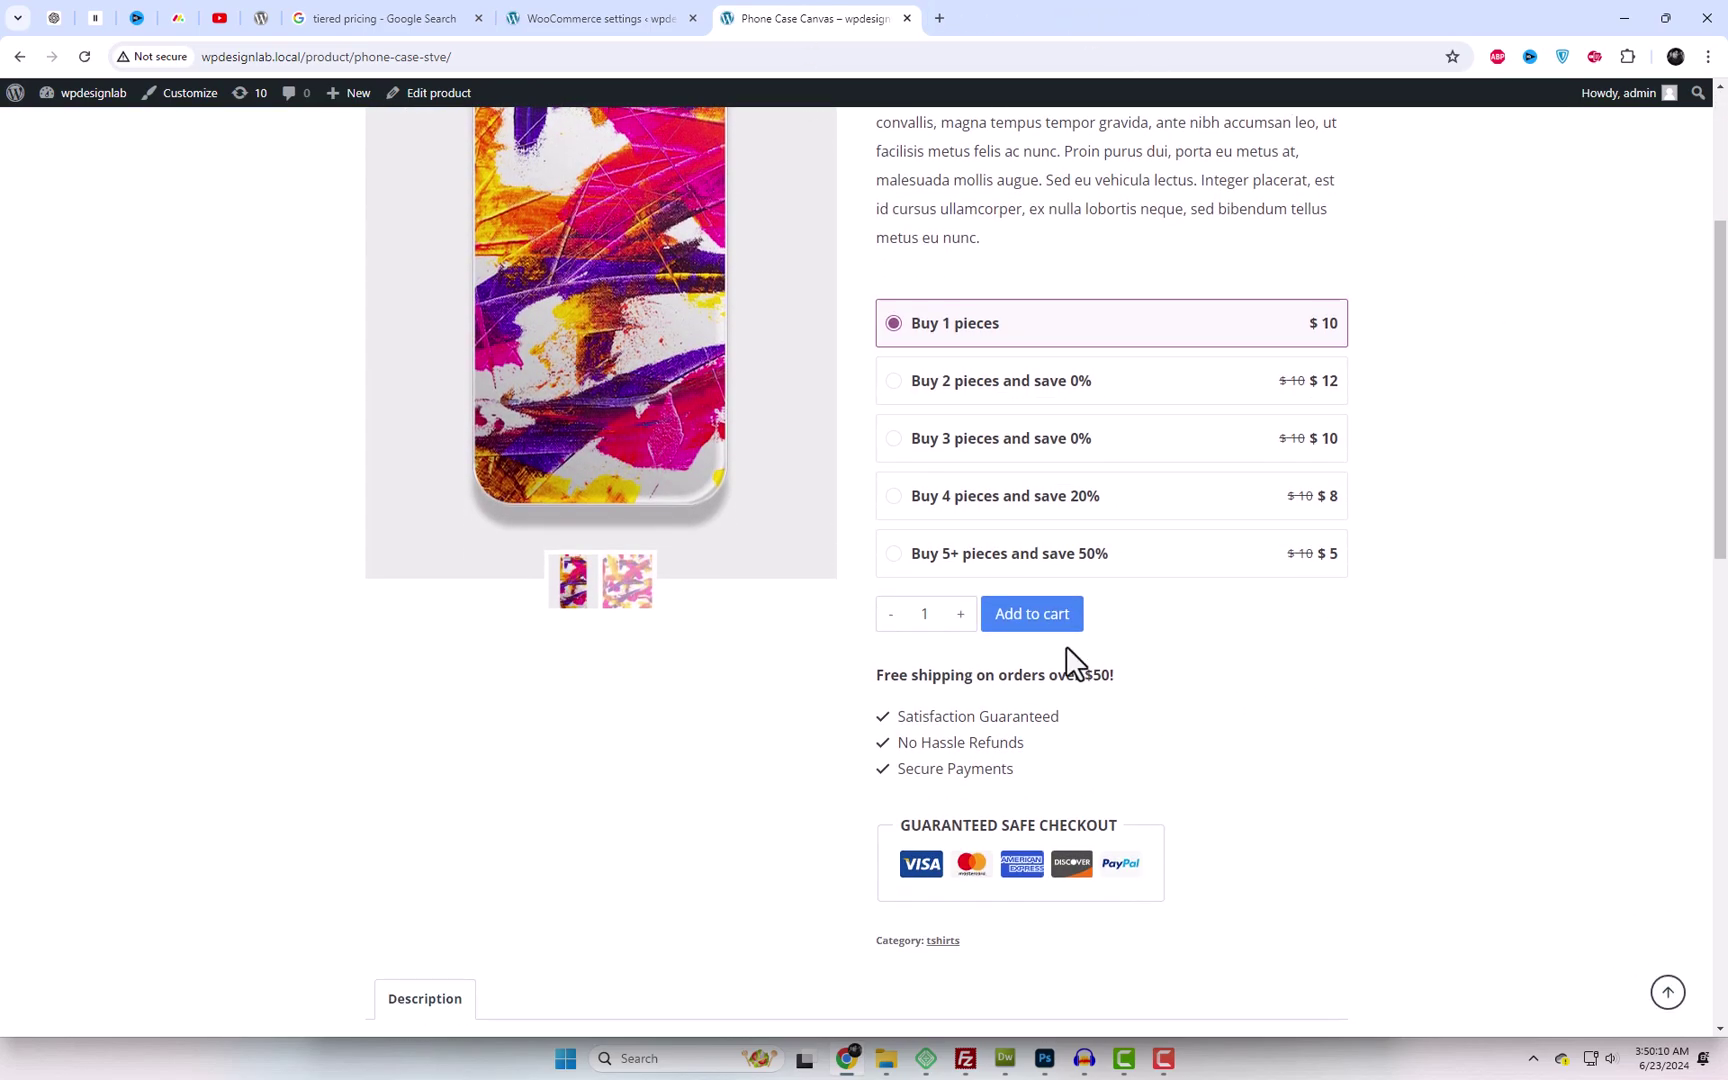
pyautogui.click(1046, 625)
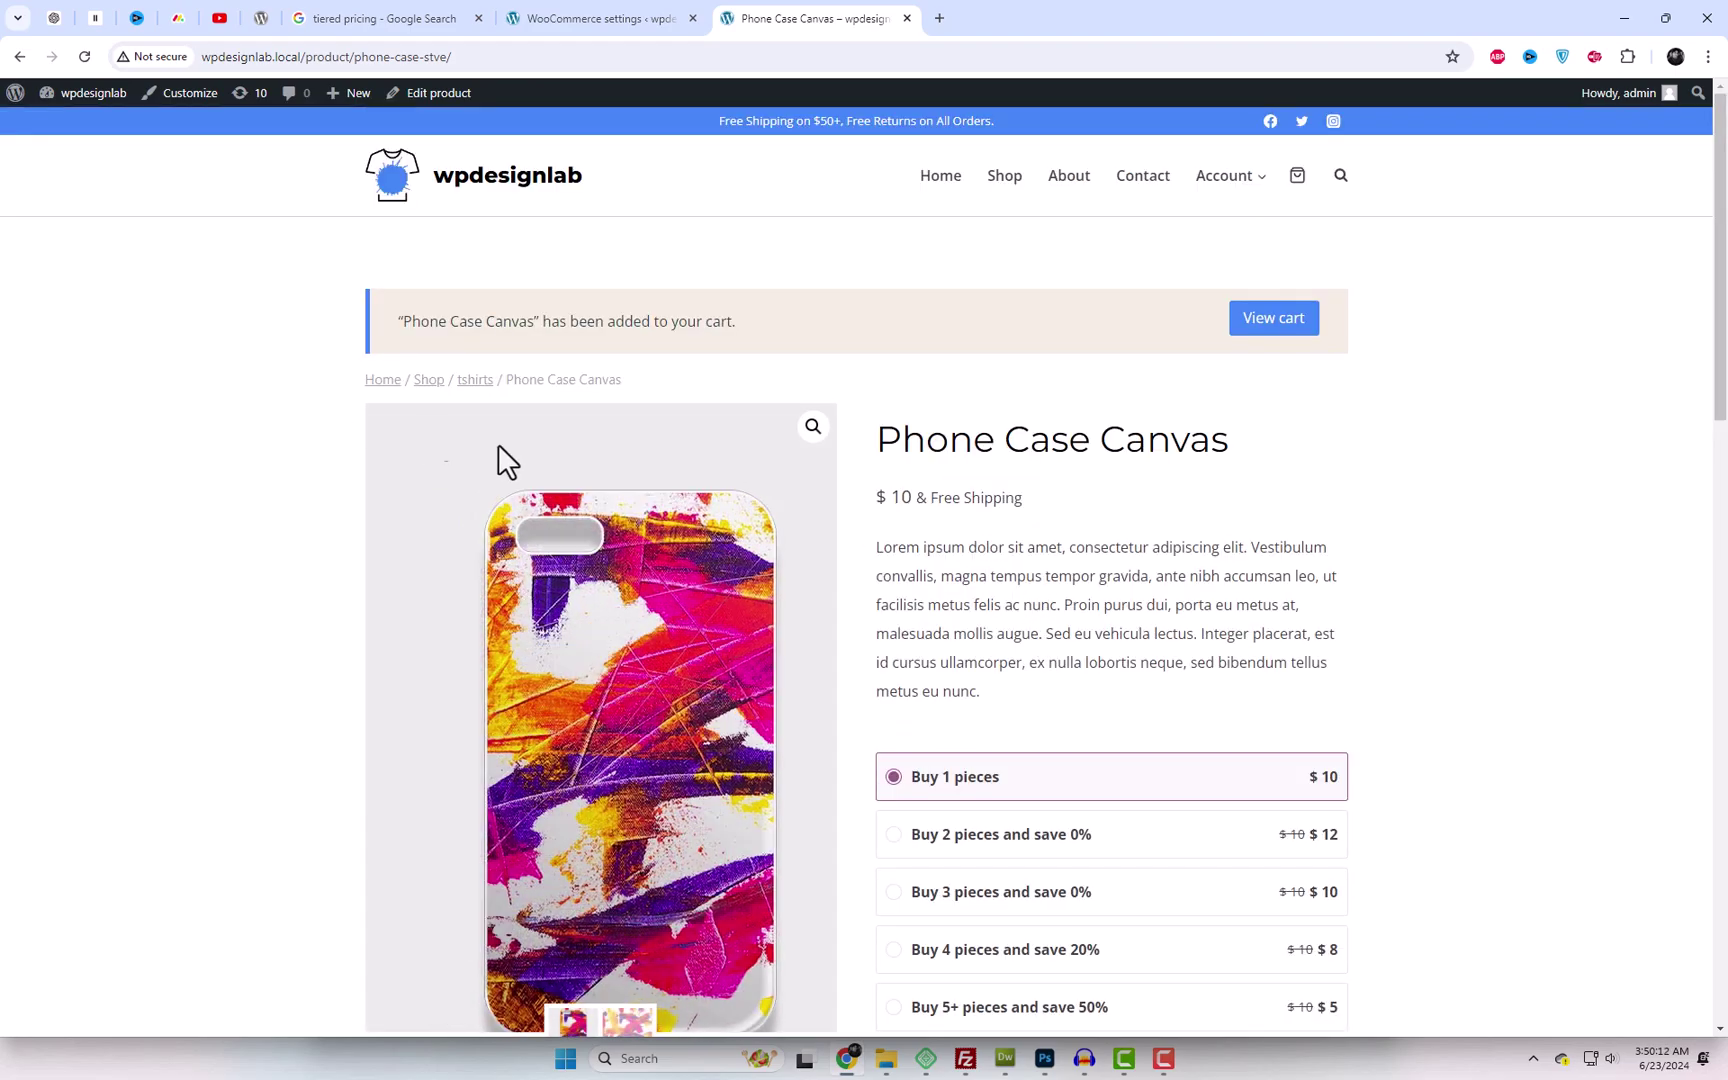
# Vary the Phone Case Canvas order quantity from 1 upward, ending at 6, to check the prices in the Options layout.
pyautogui.scroll(-1, 952, 568)
pyautogui.click(961, 947)
pyautogui.click(961, 947)
pyautogui.click(961, 947)
pyautogui.click(961, 947)
pyautogui.click(890, 950)
pyautogui.click(890, 950)
pyautogui.click(890, 950)
pyautogui.click(890, 950)
pyautogui.click(961, 950)
pyautogui.click(961, 950)
pyautogui.click(961, 950)
pyautogui.click(961, 950)
pyautogui.click(961, 947)
pyautogui.scroll(-3, 1427, 829)
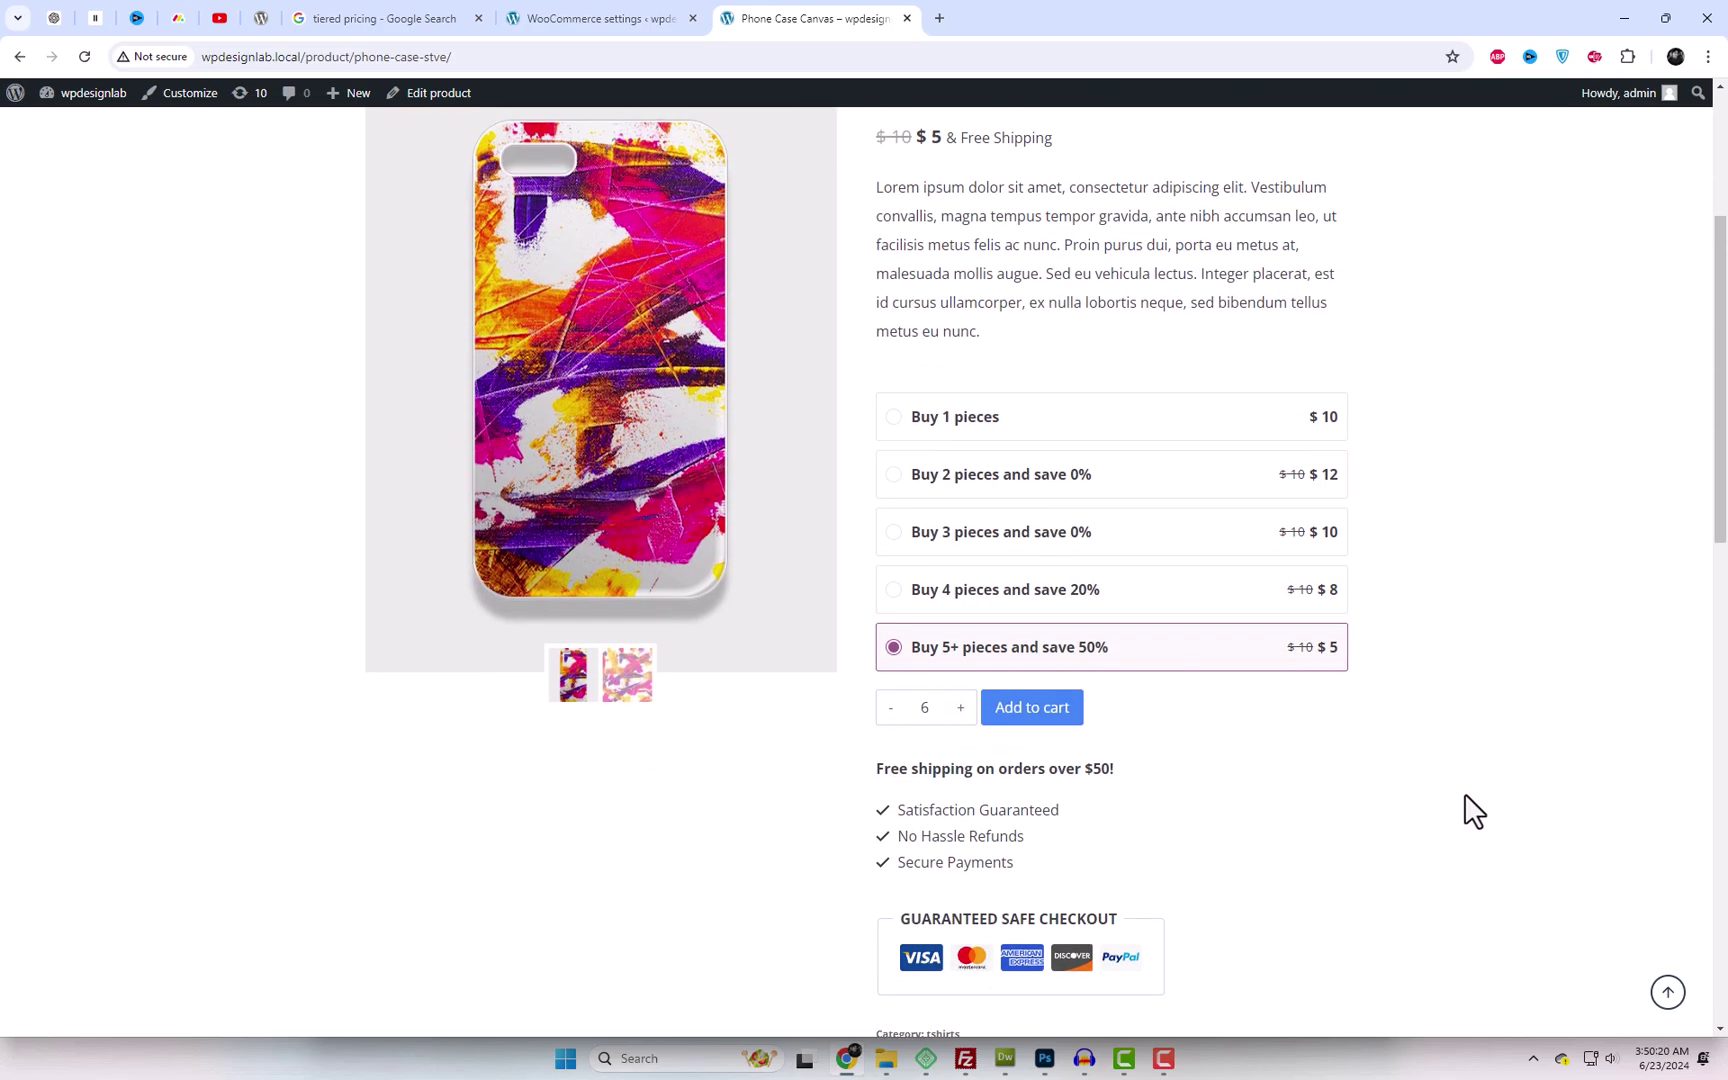